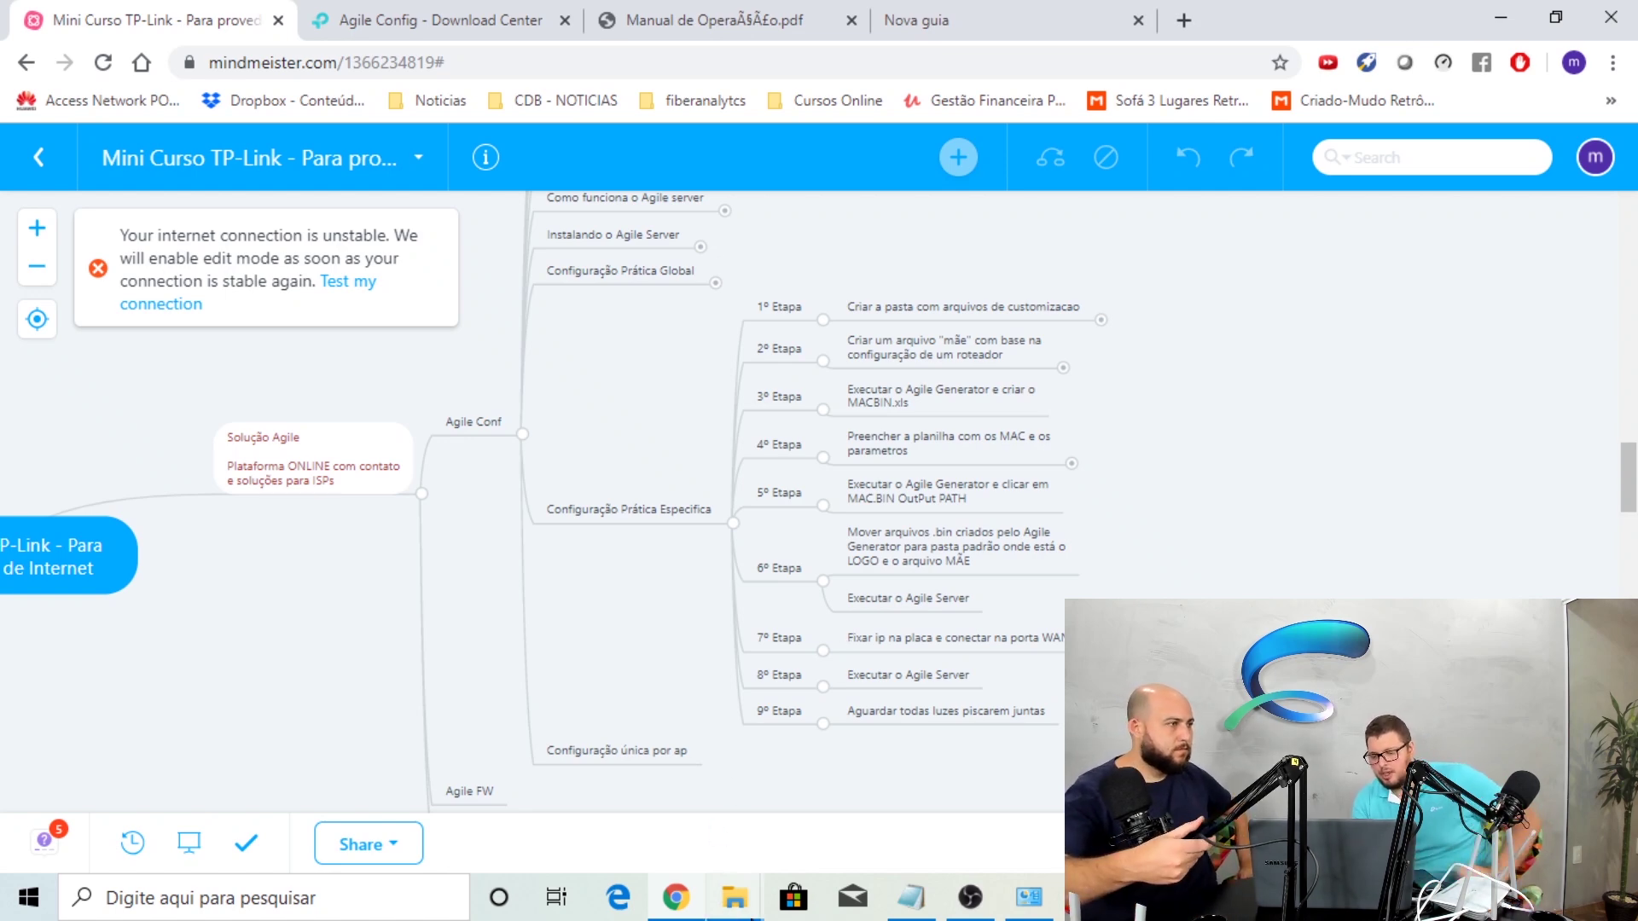
mouse_move(749, 915)
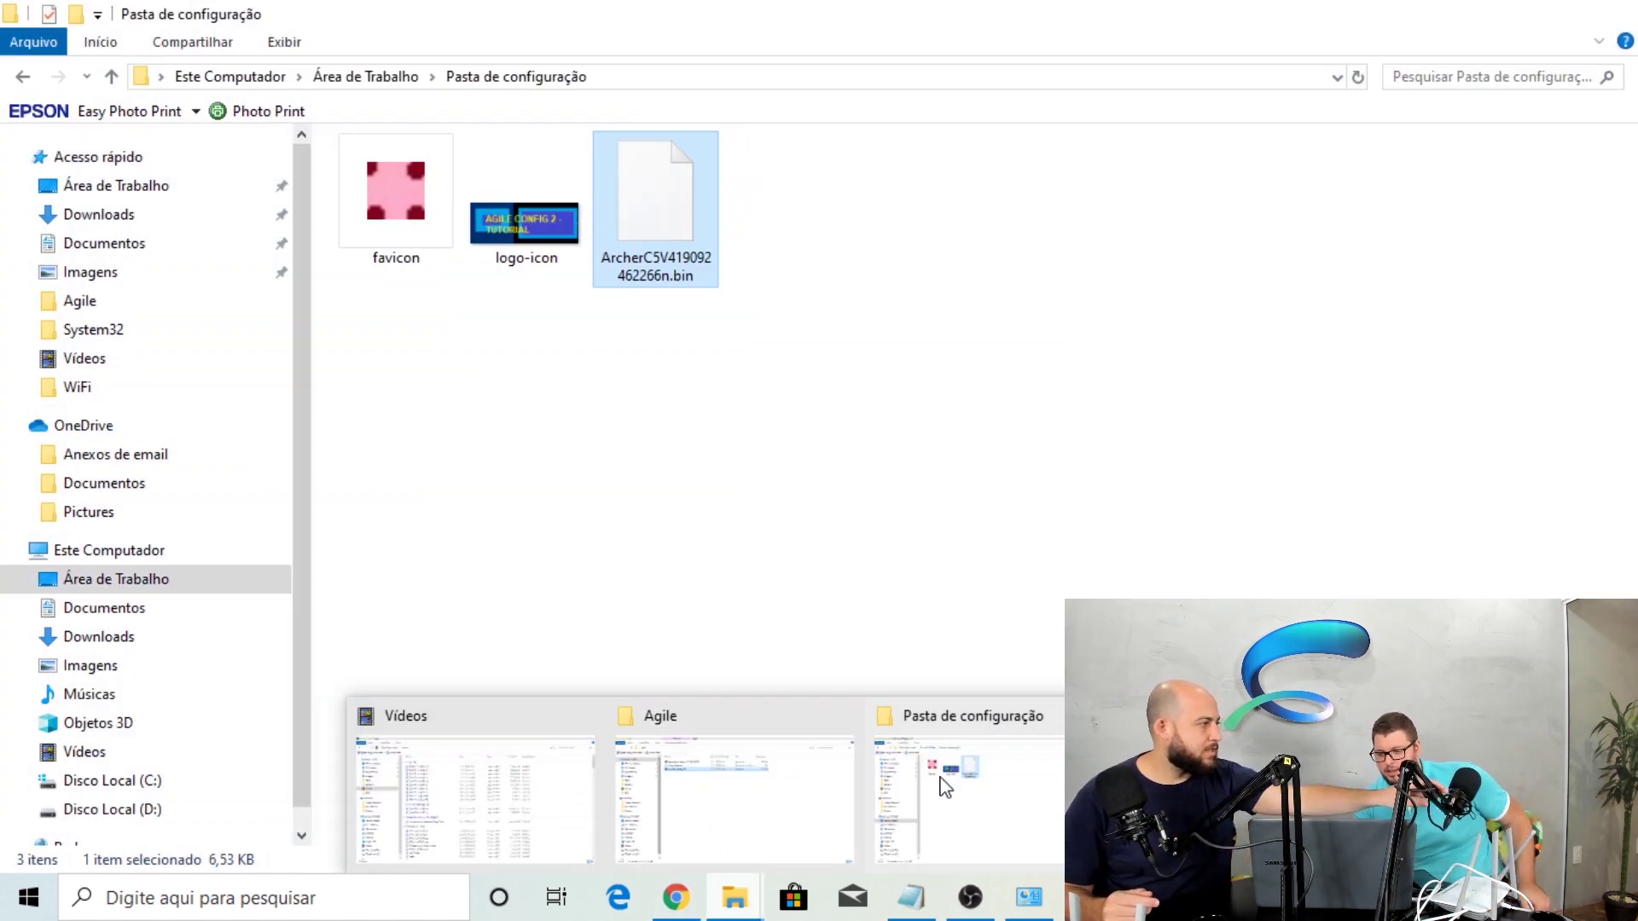
click(962, 783)
click(671, 405)
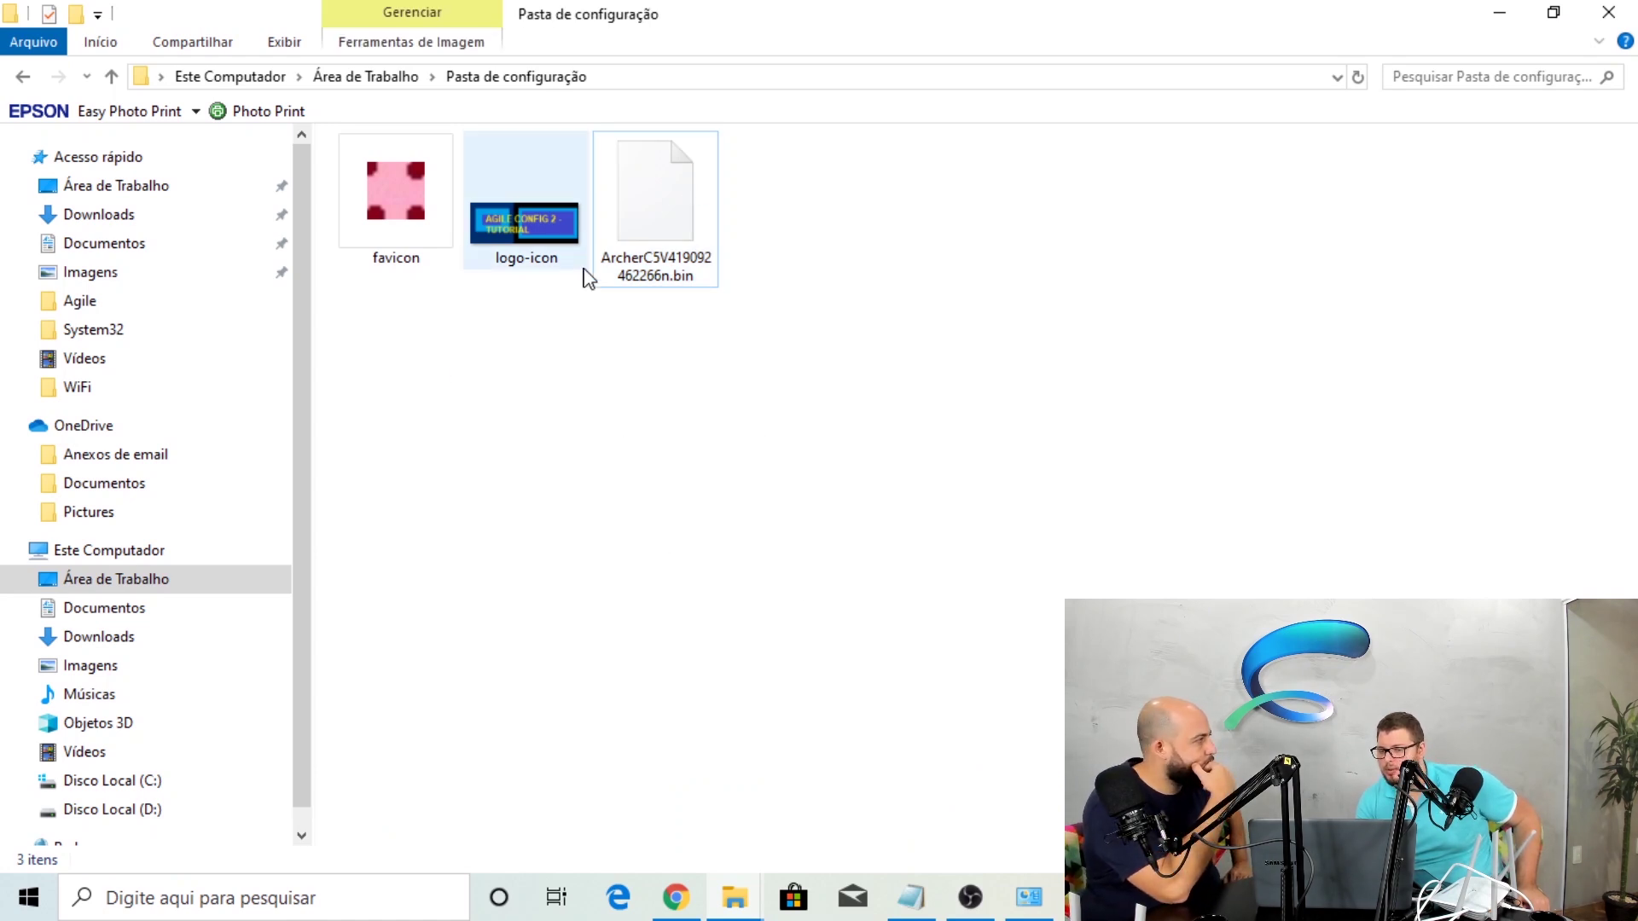
click(666, 281)
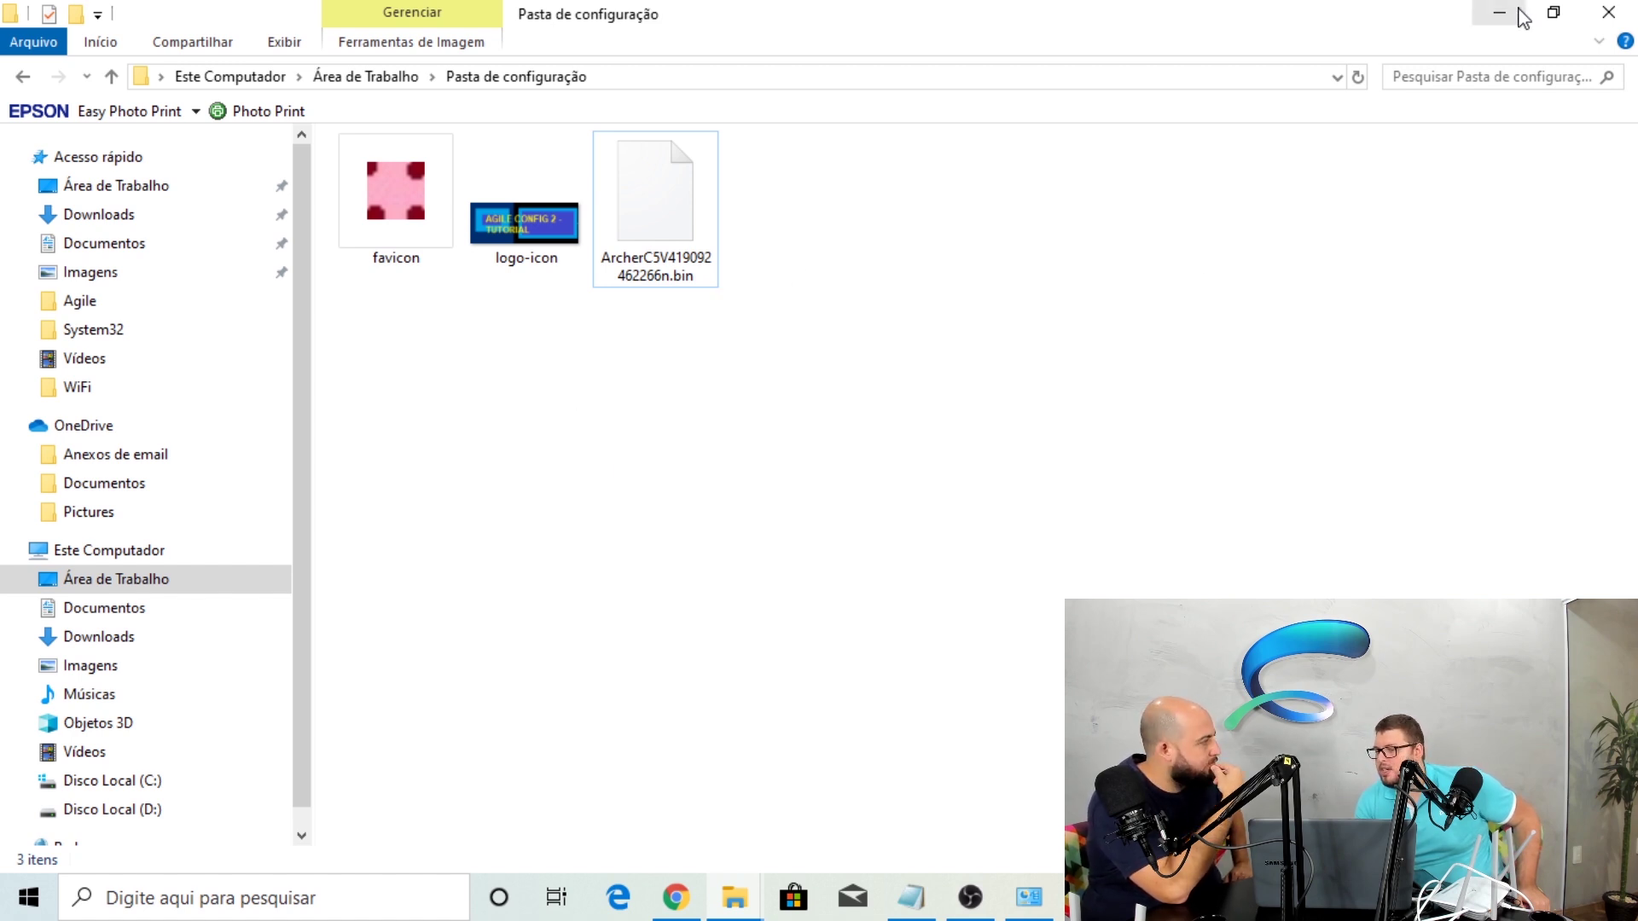
Minimize Explorer, the browser and the remaining window to show the desktop
click(1518, 13)
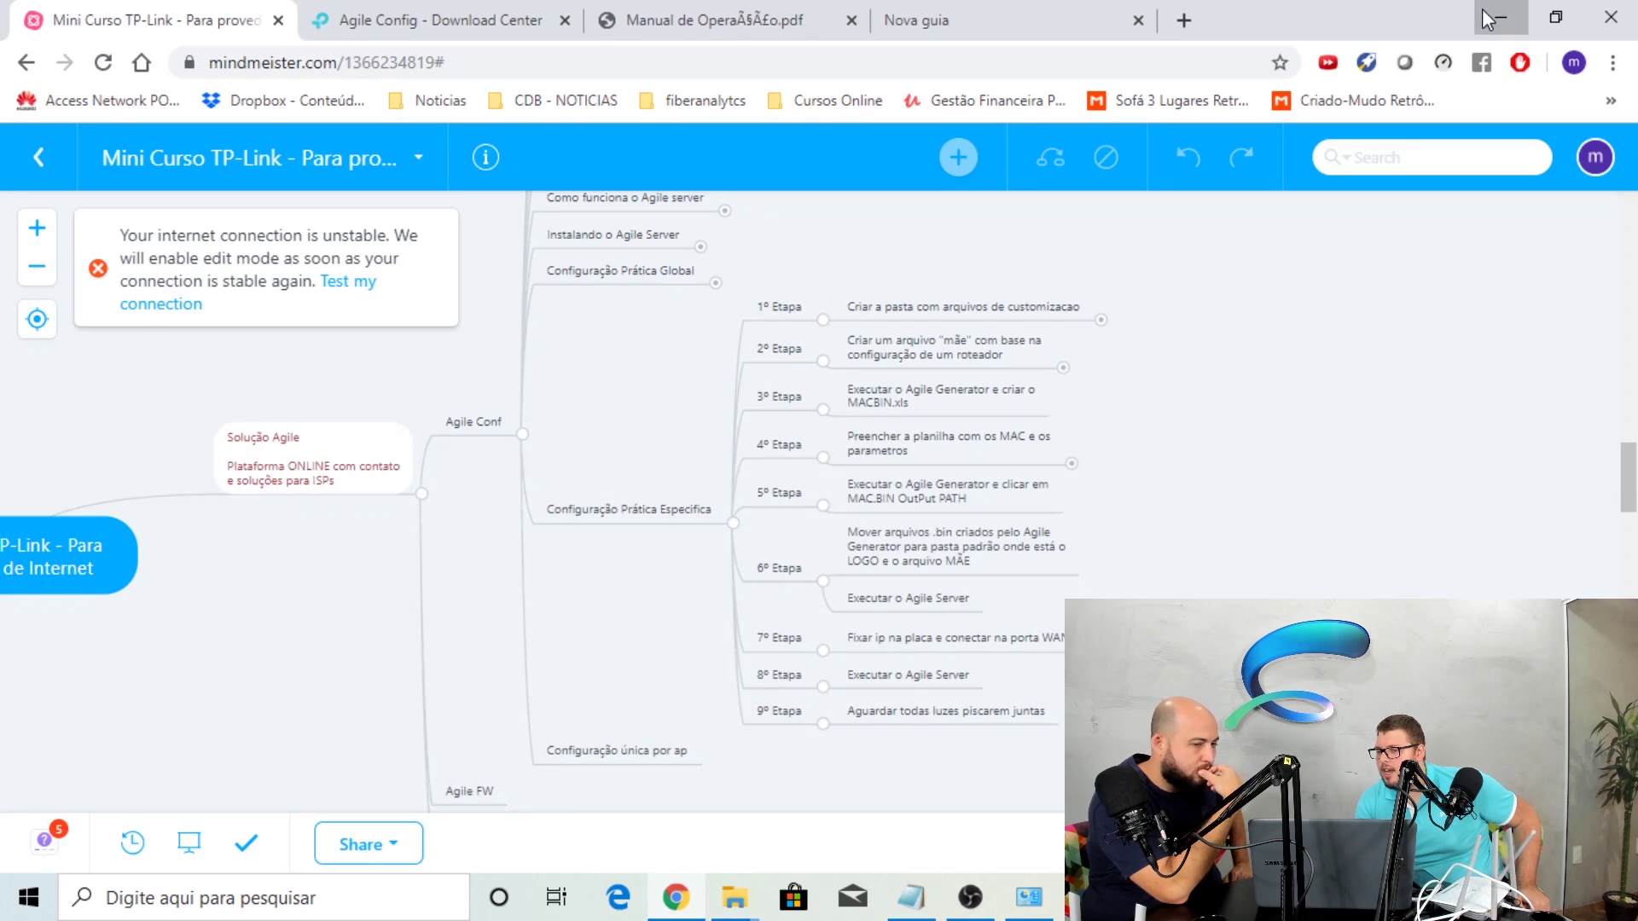
click(1484, 13)
click(1484, 12)
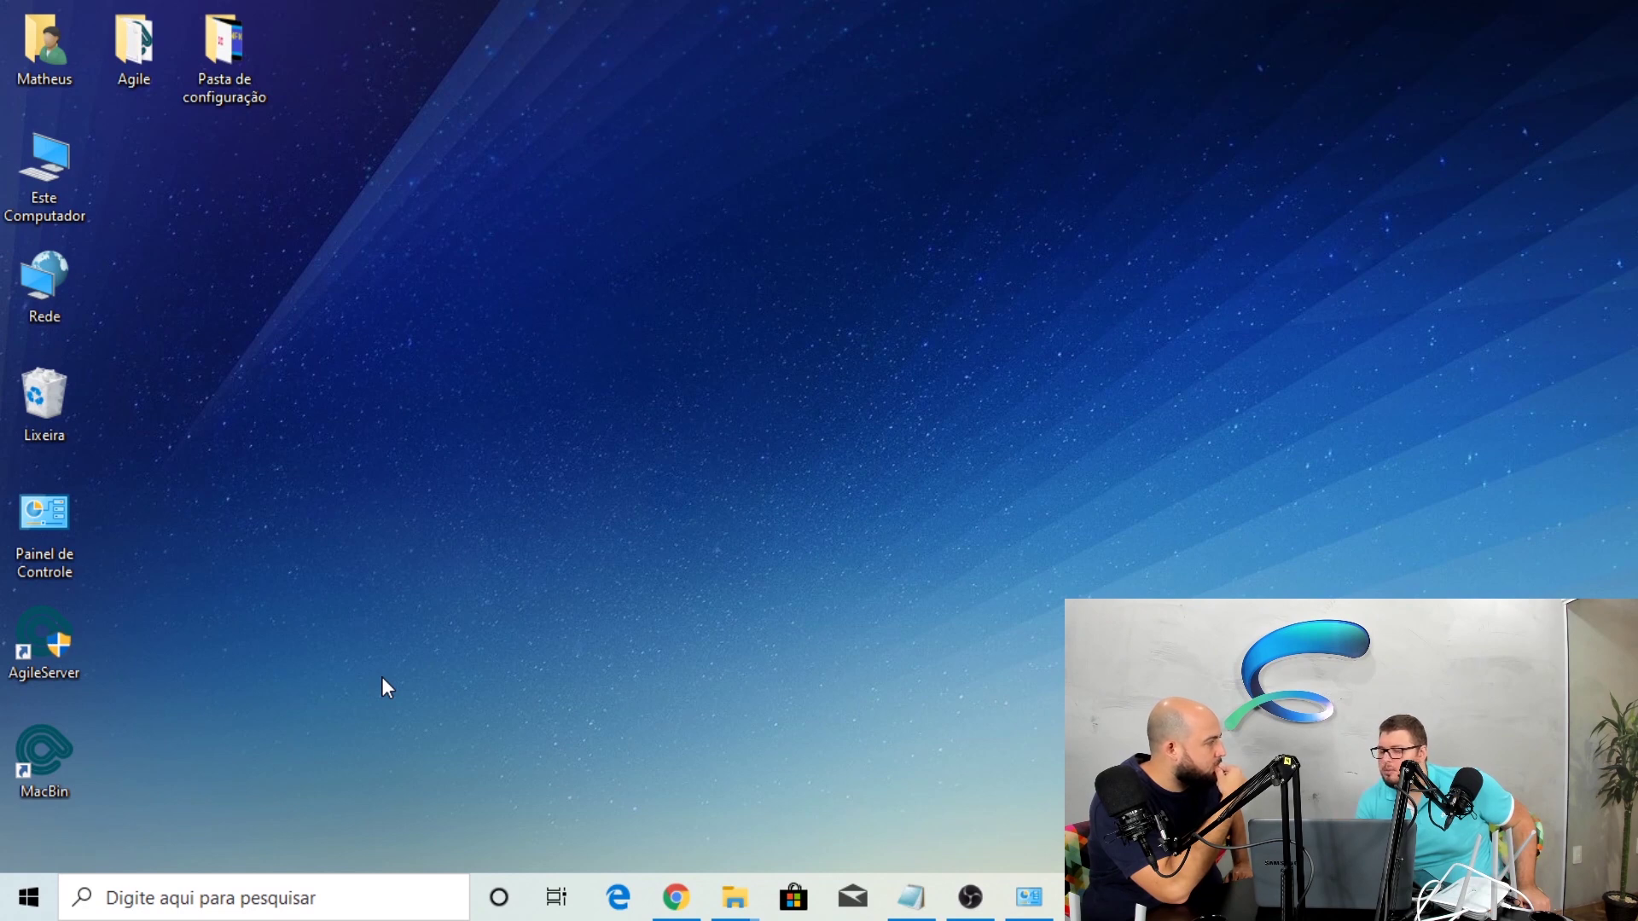
Launch MacBin from the desktop and create MACBIN.xls with Amounts 8
double_click(79, 759)
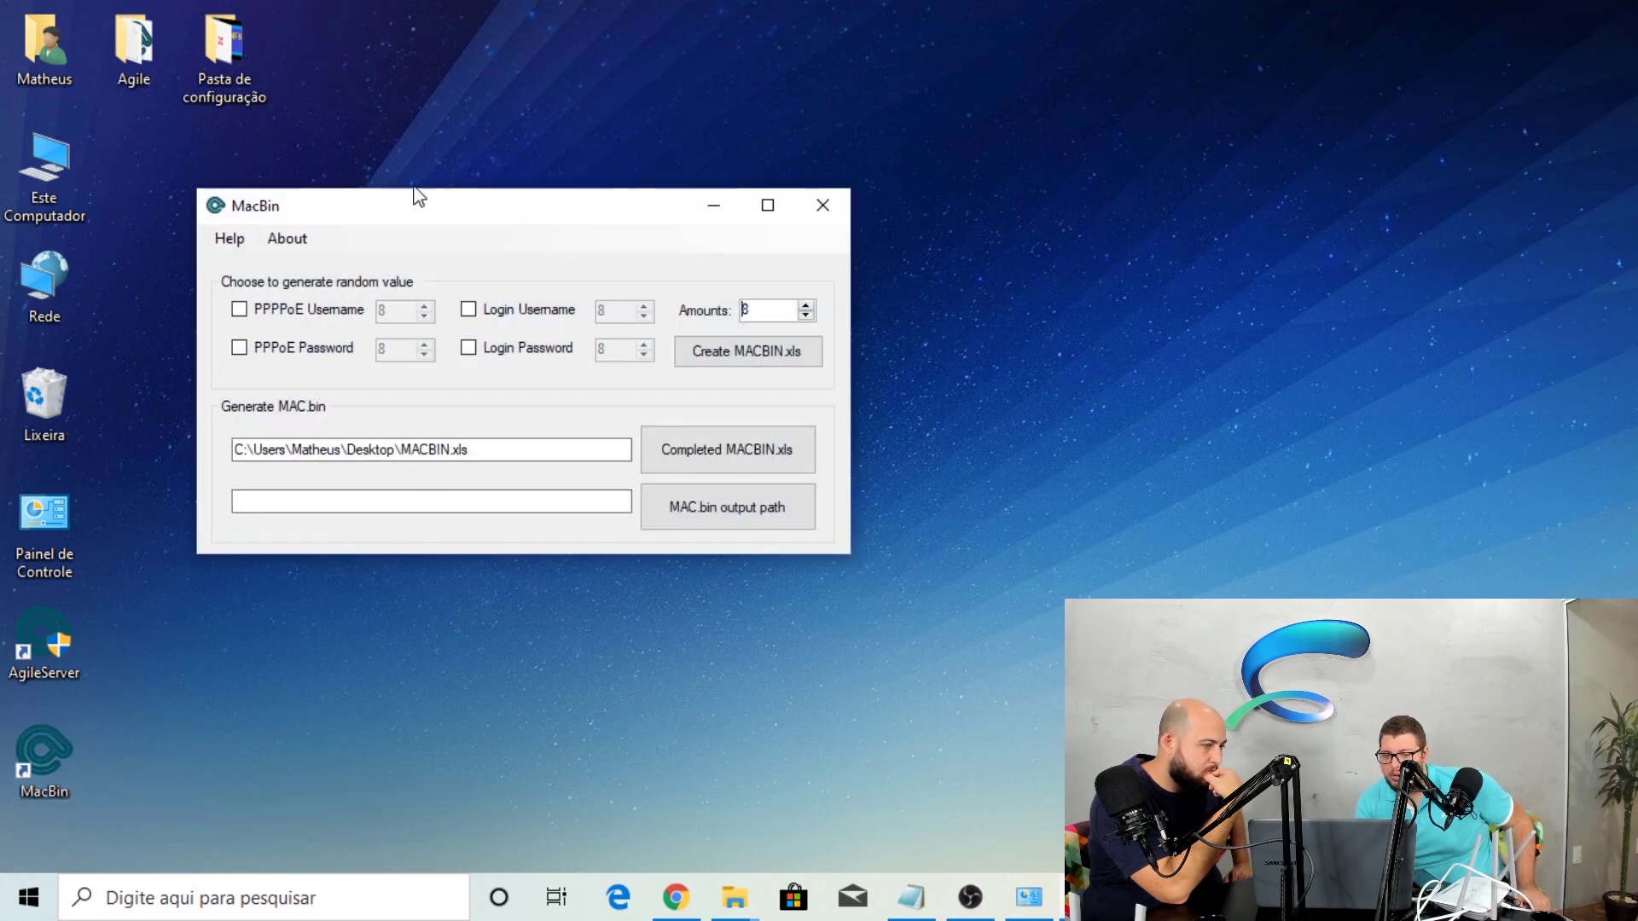
drag(402, 208, 638, 226)
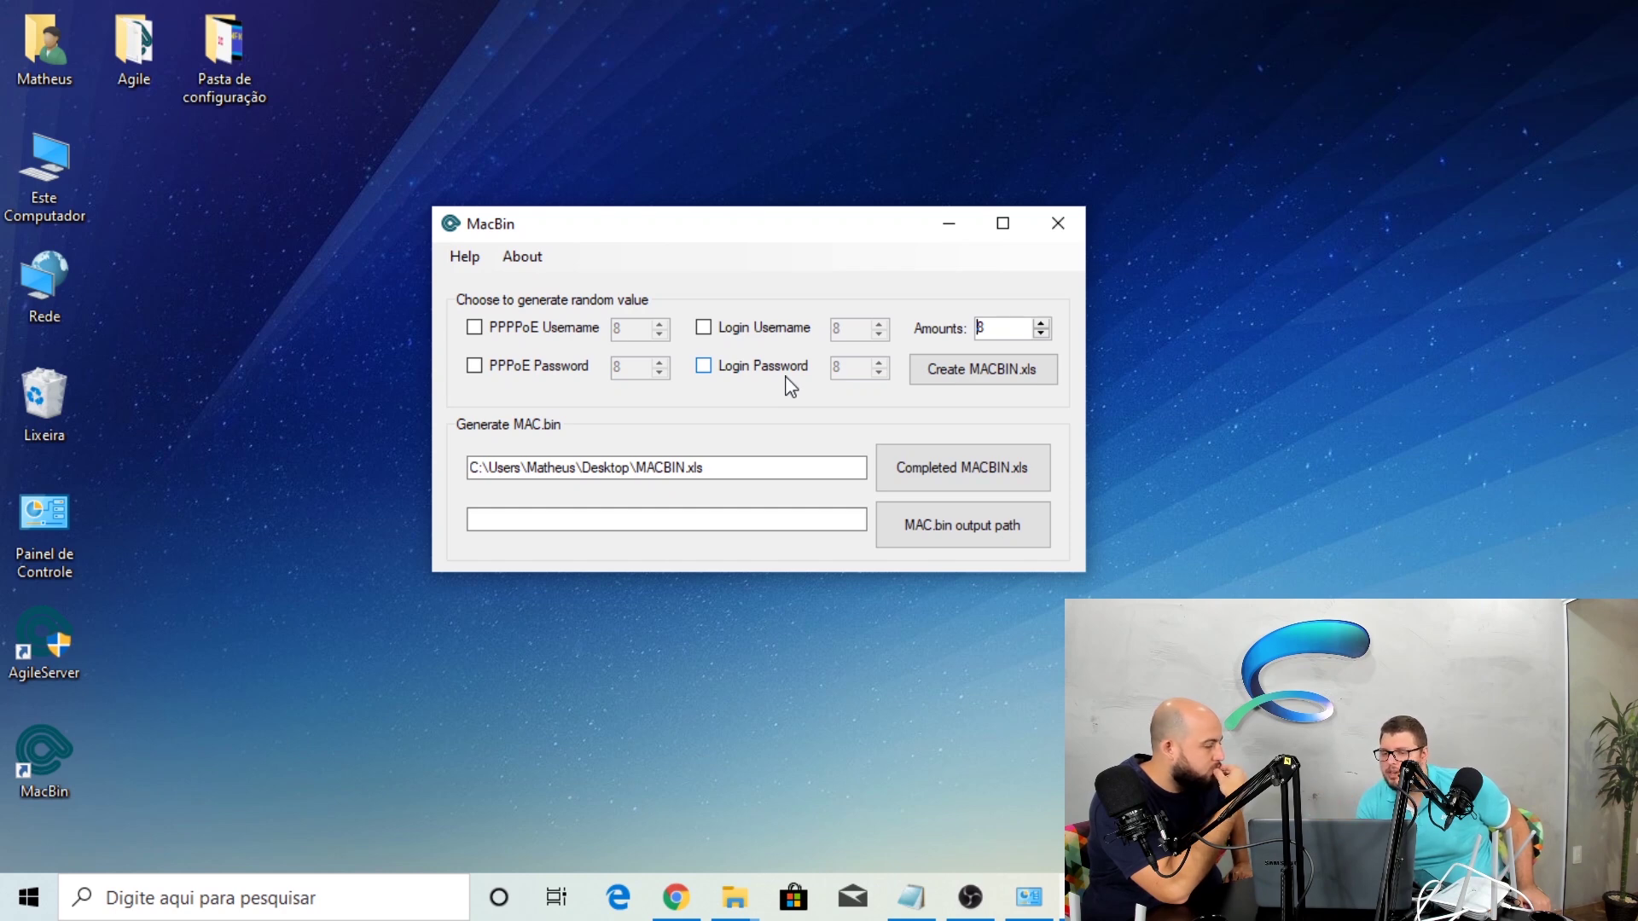
click(968, 374)
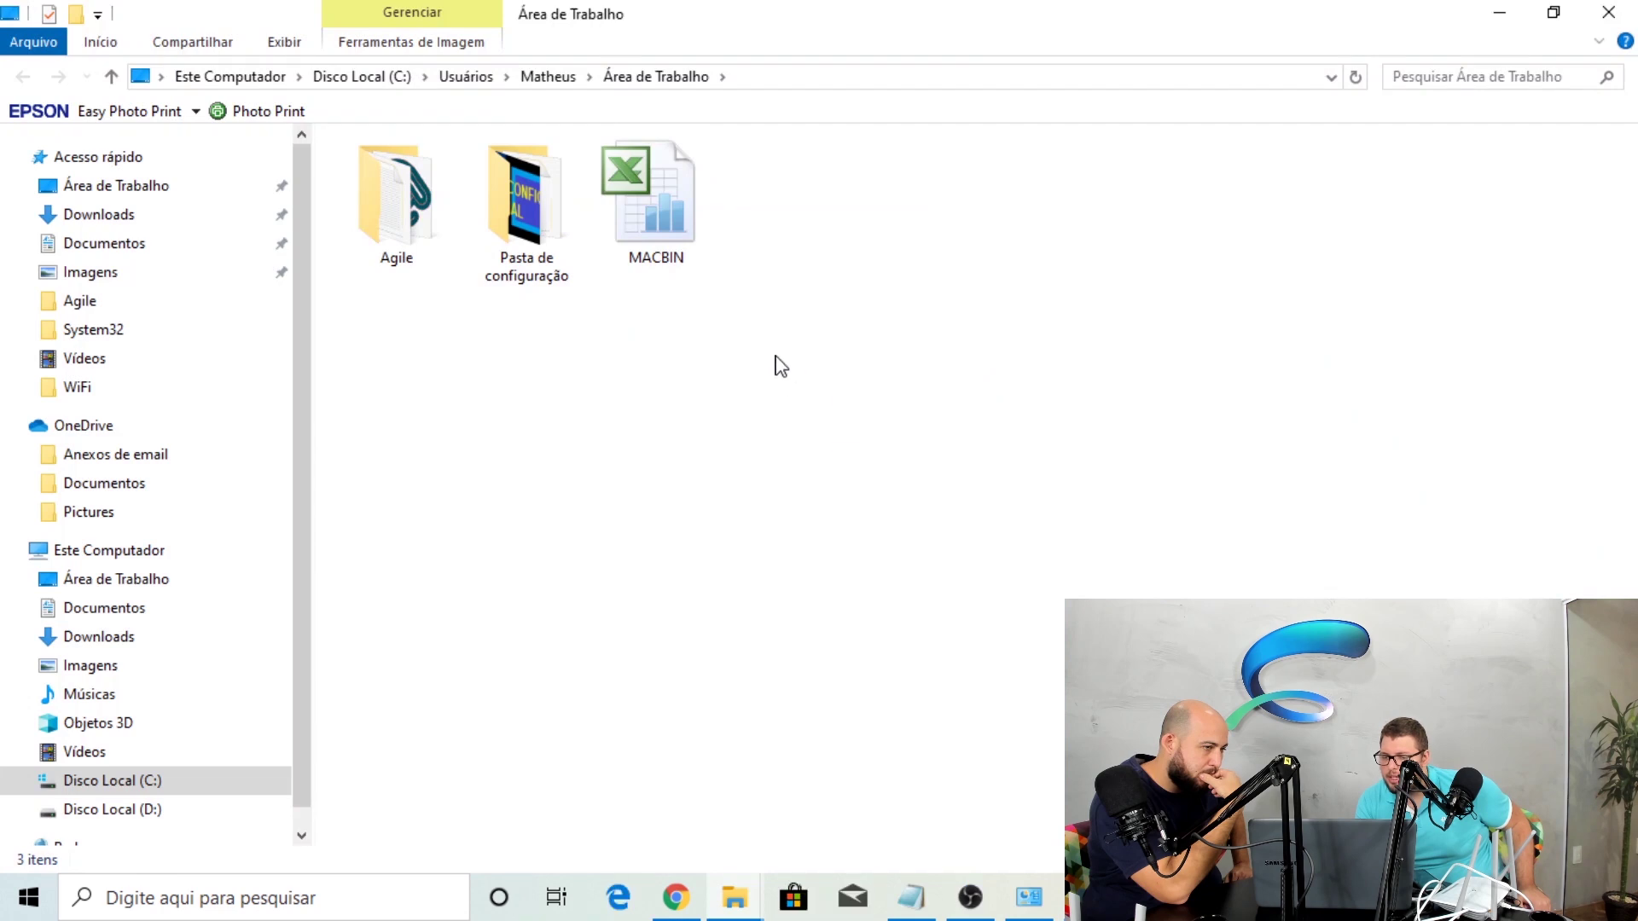
Open the new MACBIN spreadsheet from the Área de Trabalho folder in Excel
click(708, 217)
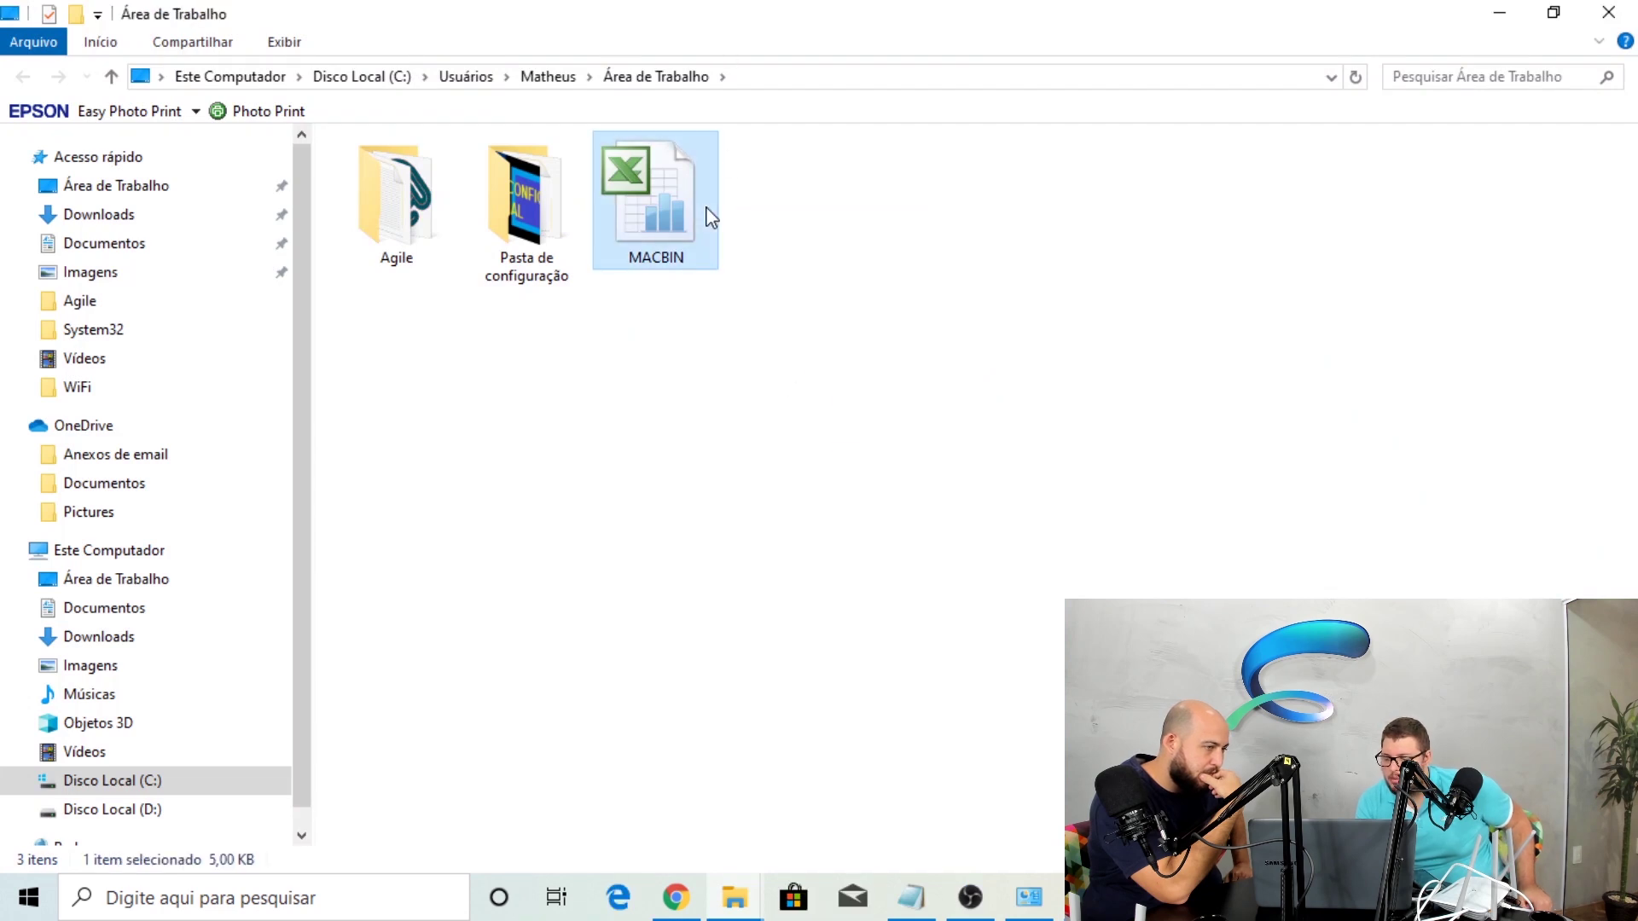
double_click(776, 17)
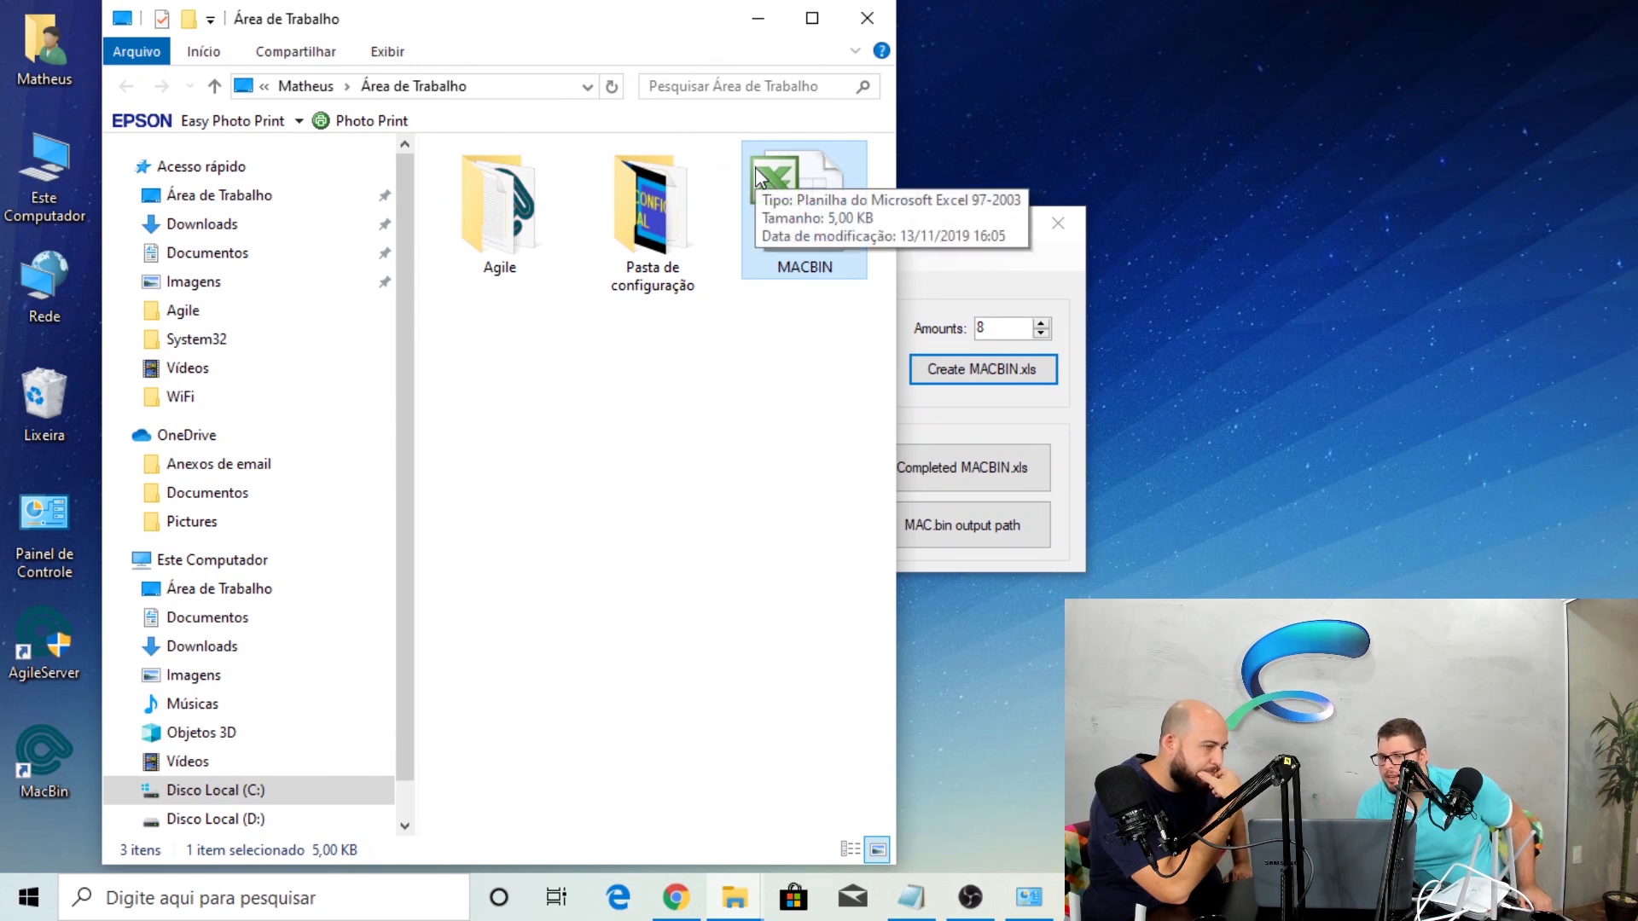
double_click(779, 215)
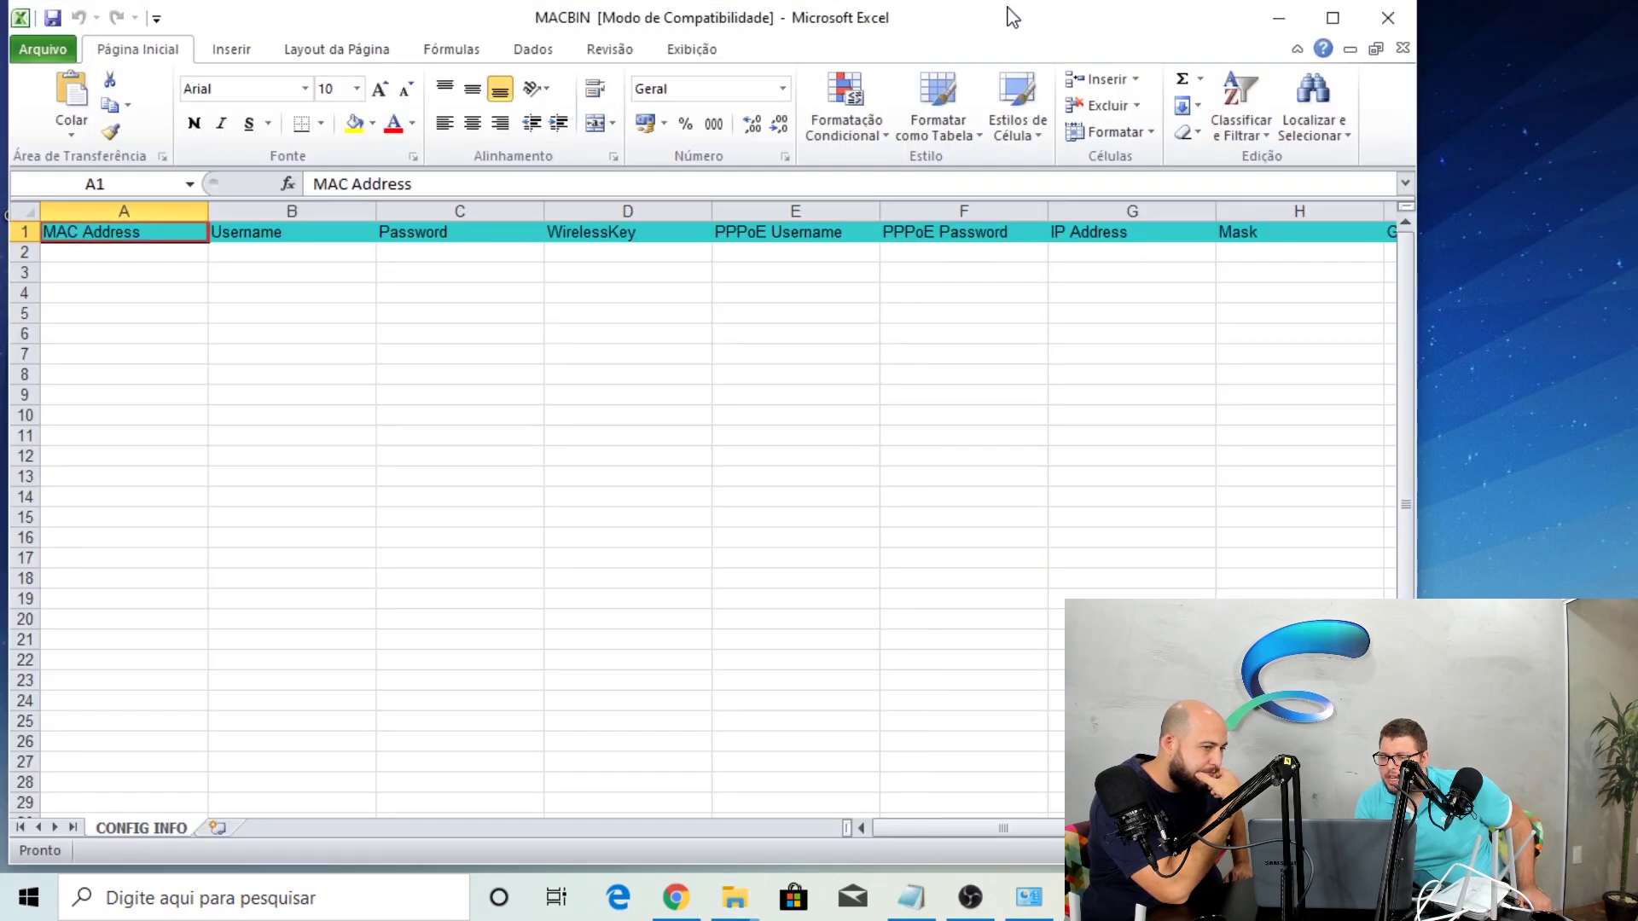
Maximize Excel and move around the first rows of CONFIG INFO from A2
double_click(1011, 13)
click(142, 251)
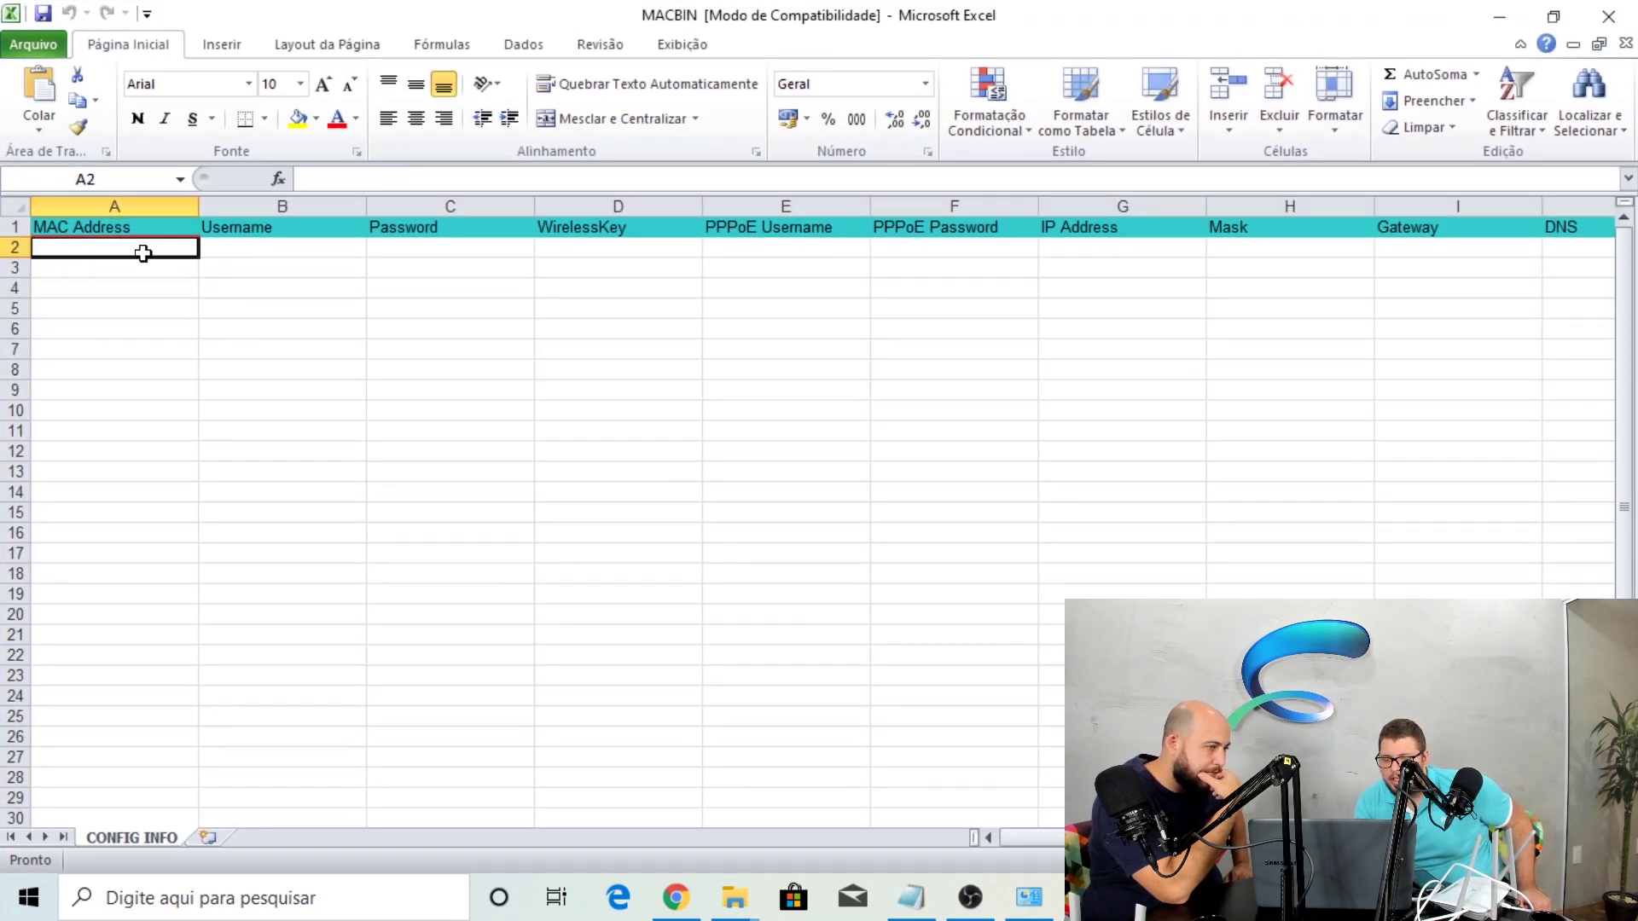
key(Down)
key(Up)
key(Down)
key(Up)
Step across the header row from Username and Password to column E
key(Up)
key(Down)
key(Right)
key(Down)
key(Left)
key(Up)
key(Right)
key(Right)
key(Left)
key(Up)
key(Right)
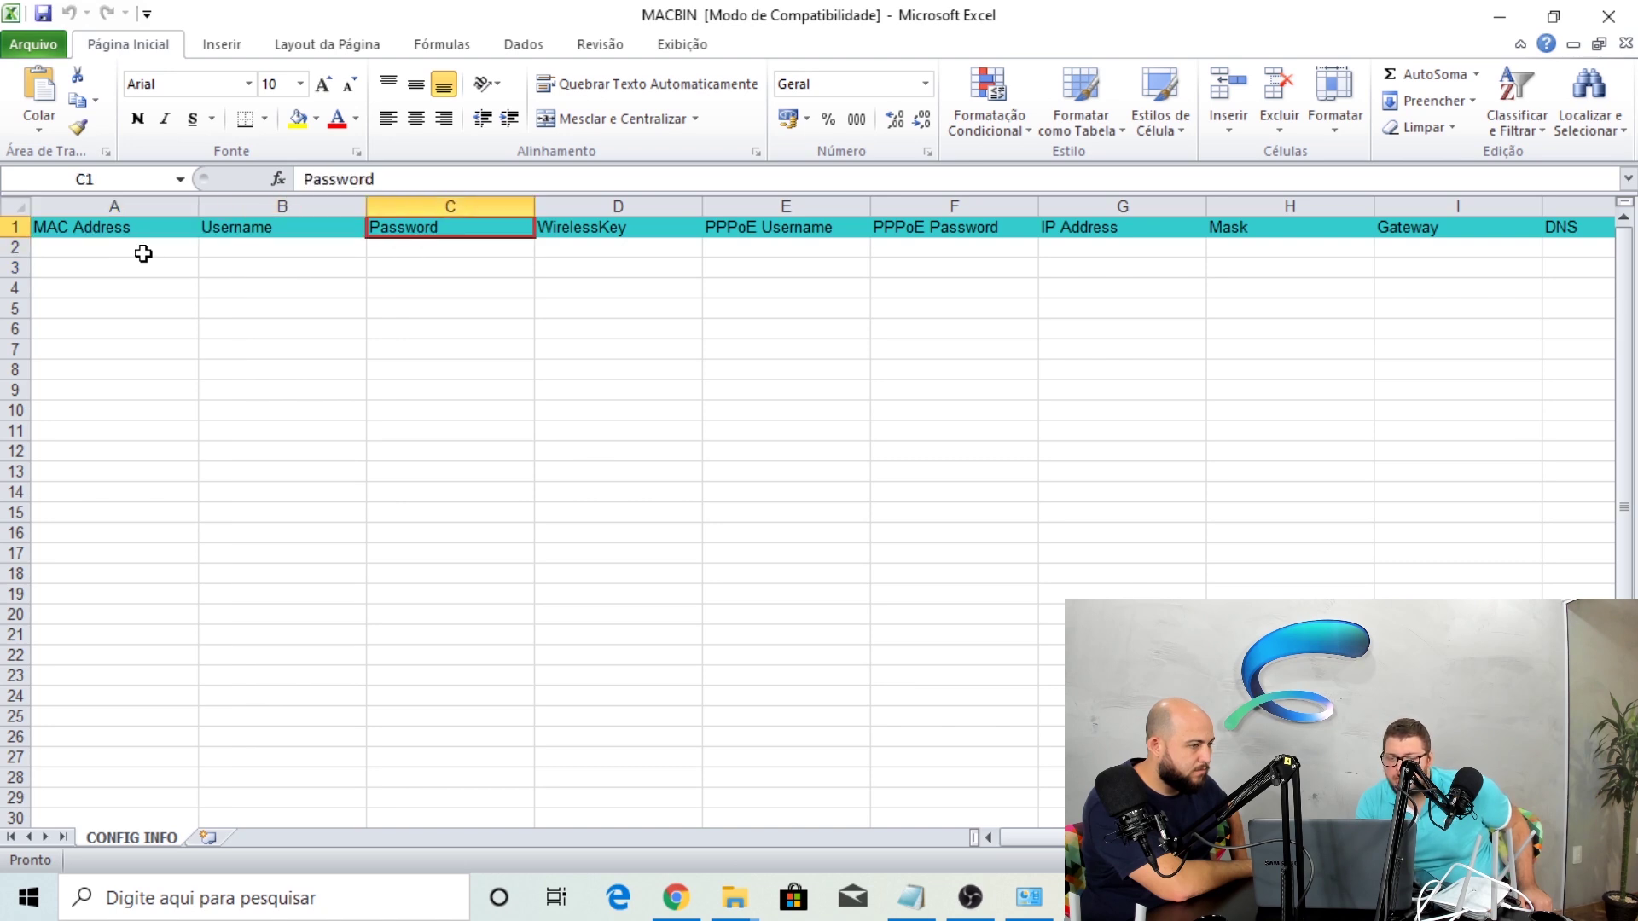
key(Right)
key(Right)
key(Down)
key(Left)
key(Down)
key(Left)
key(Up)
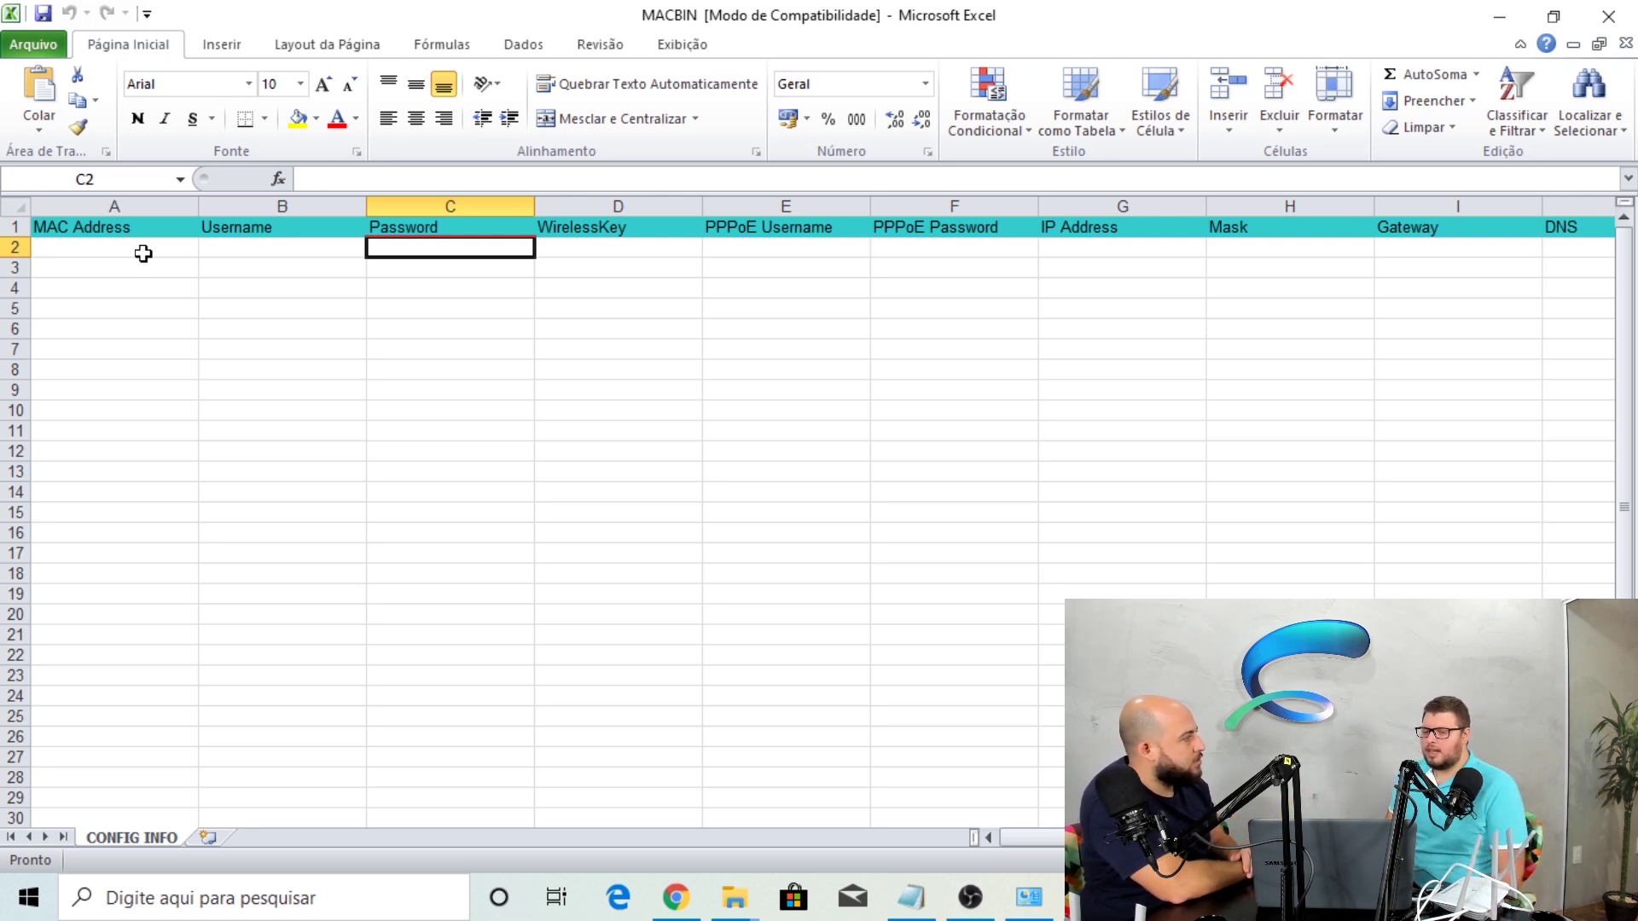
Paste MAC 98DAC435A0AE into A2, enter PPPoE username 'teste' and a test password
click(143, 253)
text(98DAC435A0AE)
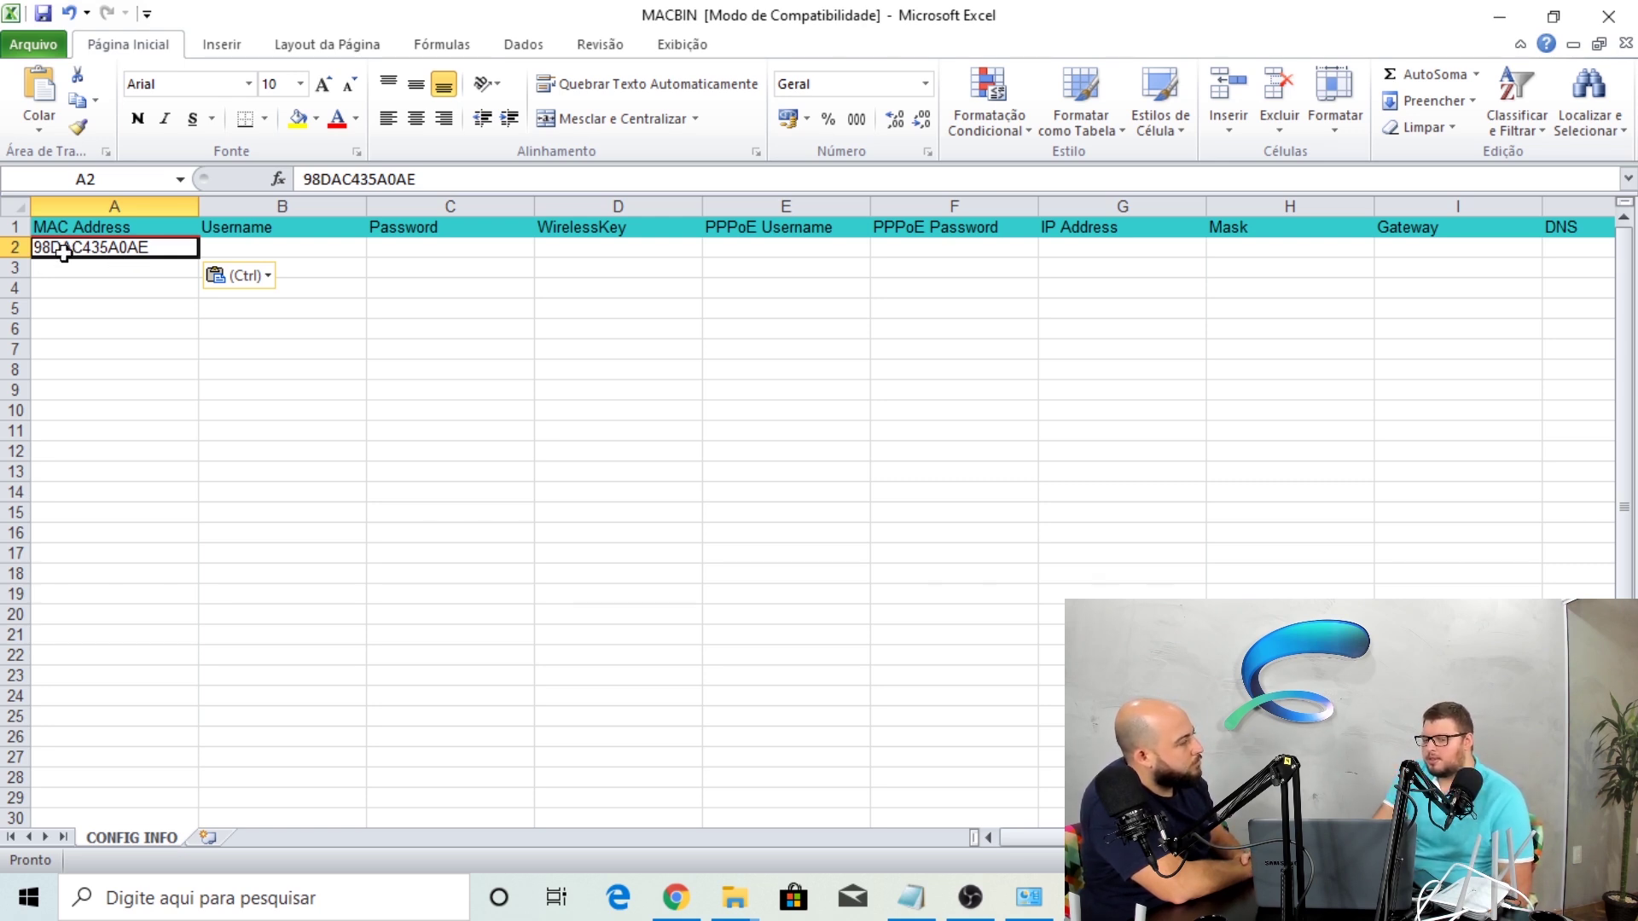
click(730, 246)
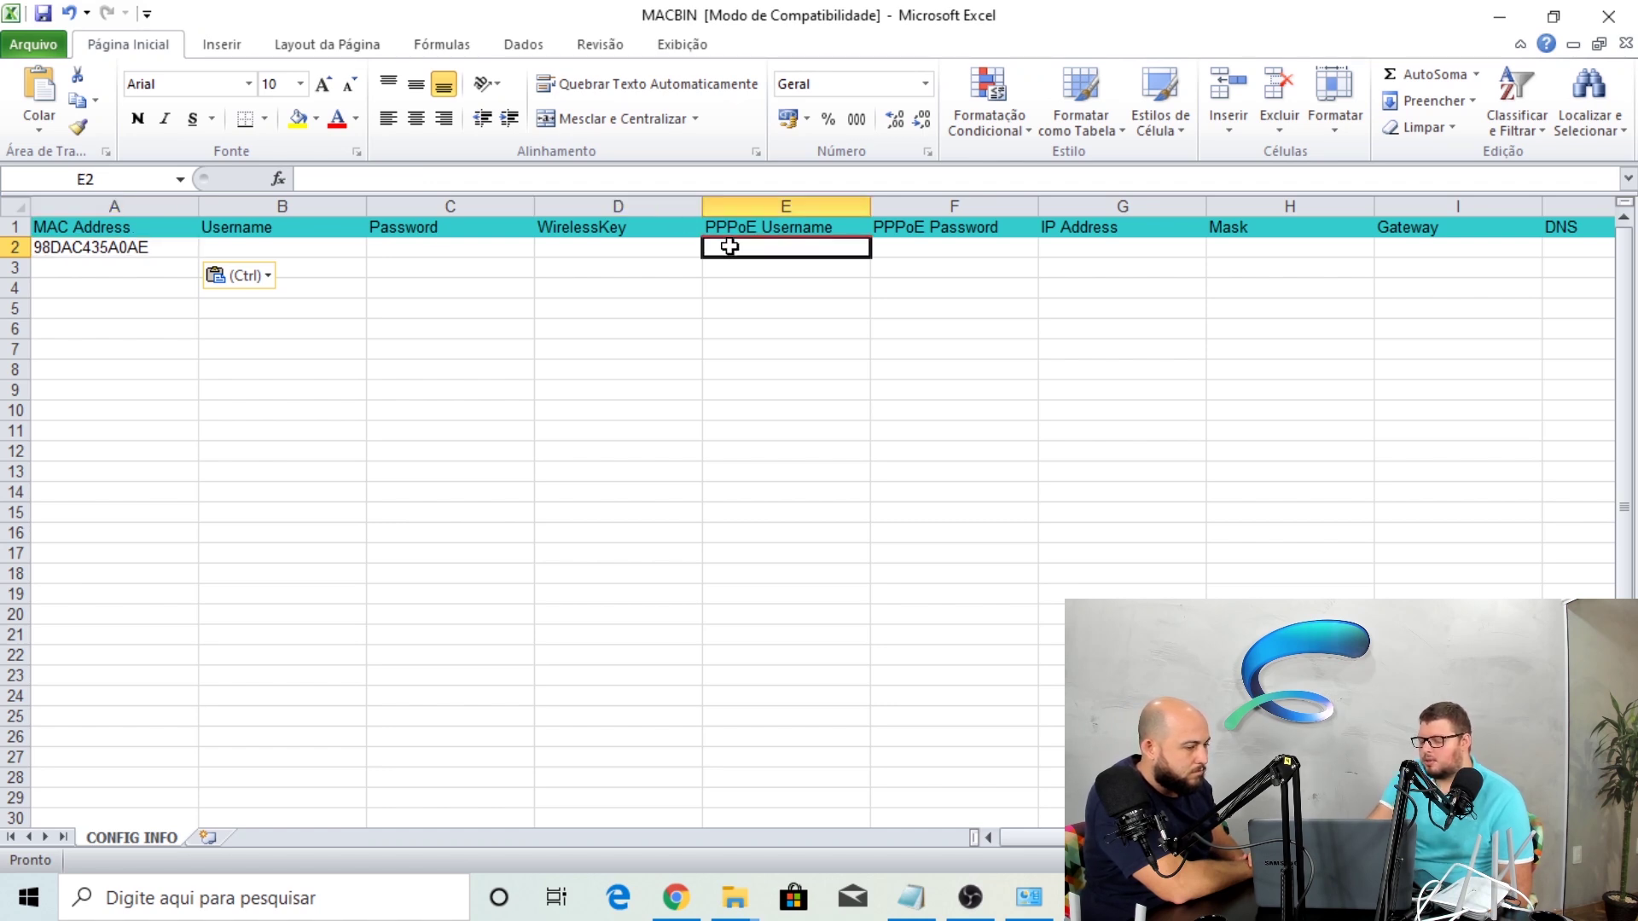
text(TESRT)
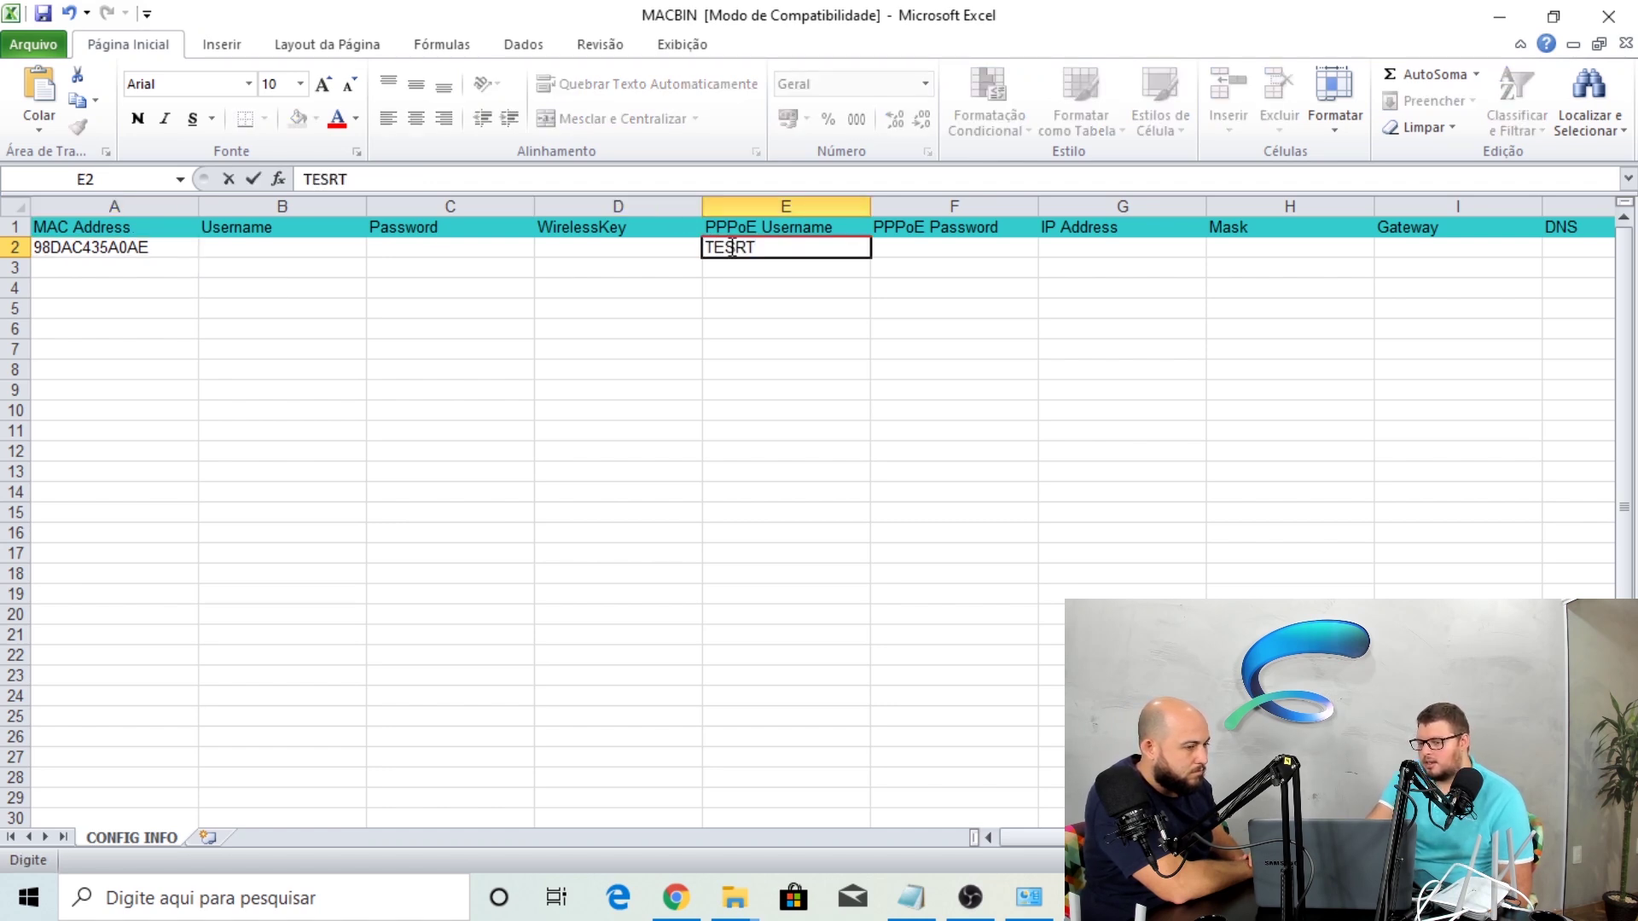
key(BackSpace)
key(BackSpace)
key(BackSpace)
key(BackSpace)
key(BackSpace)
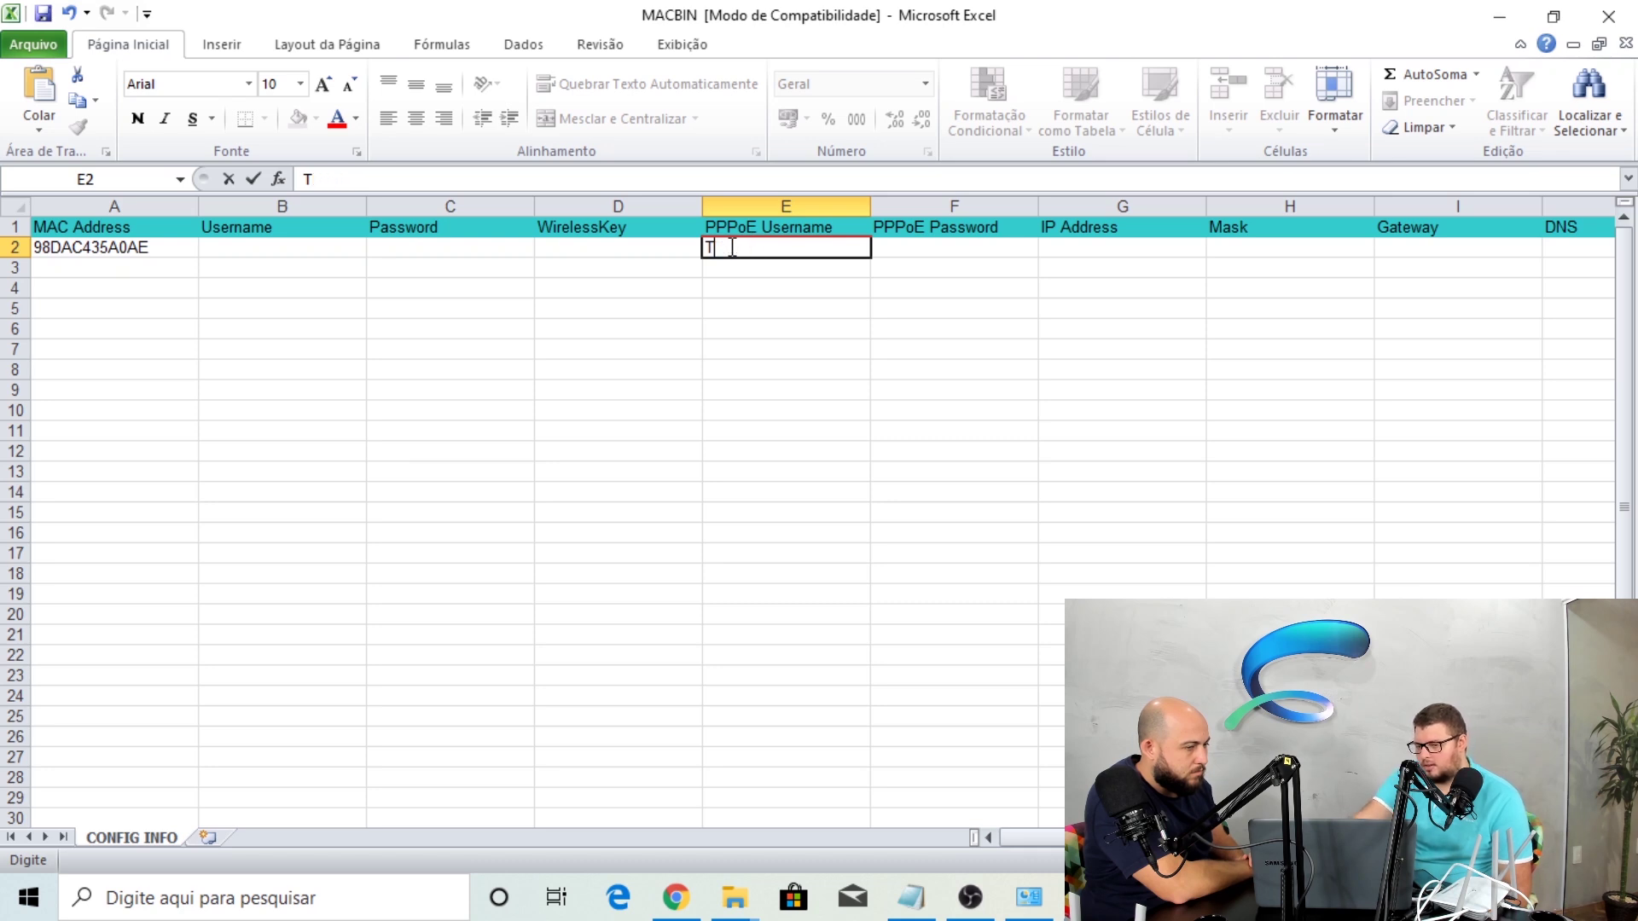
text(teste)
key(Tab)
text(teste)
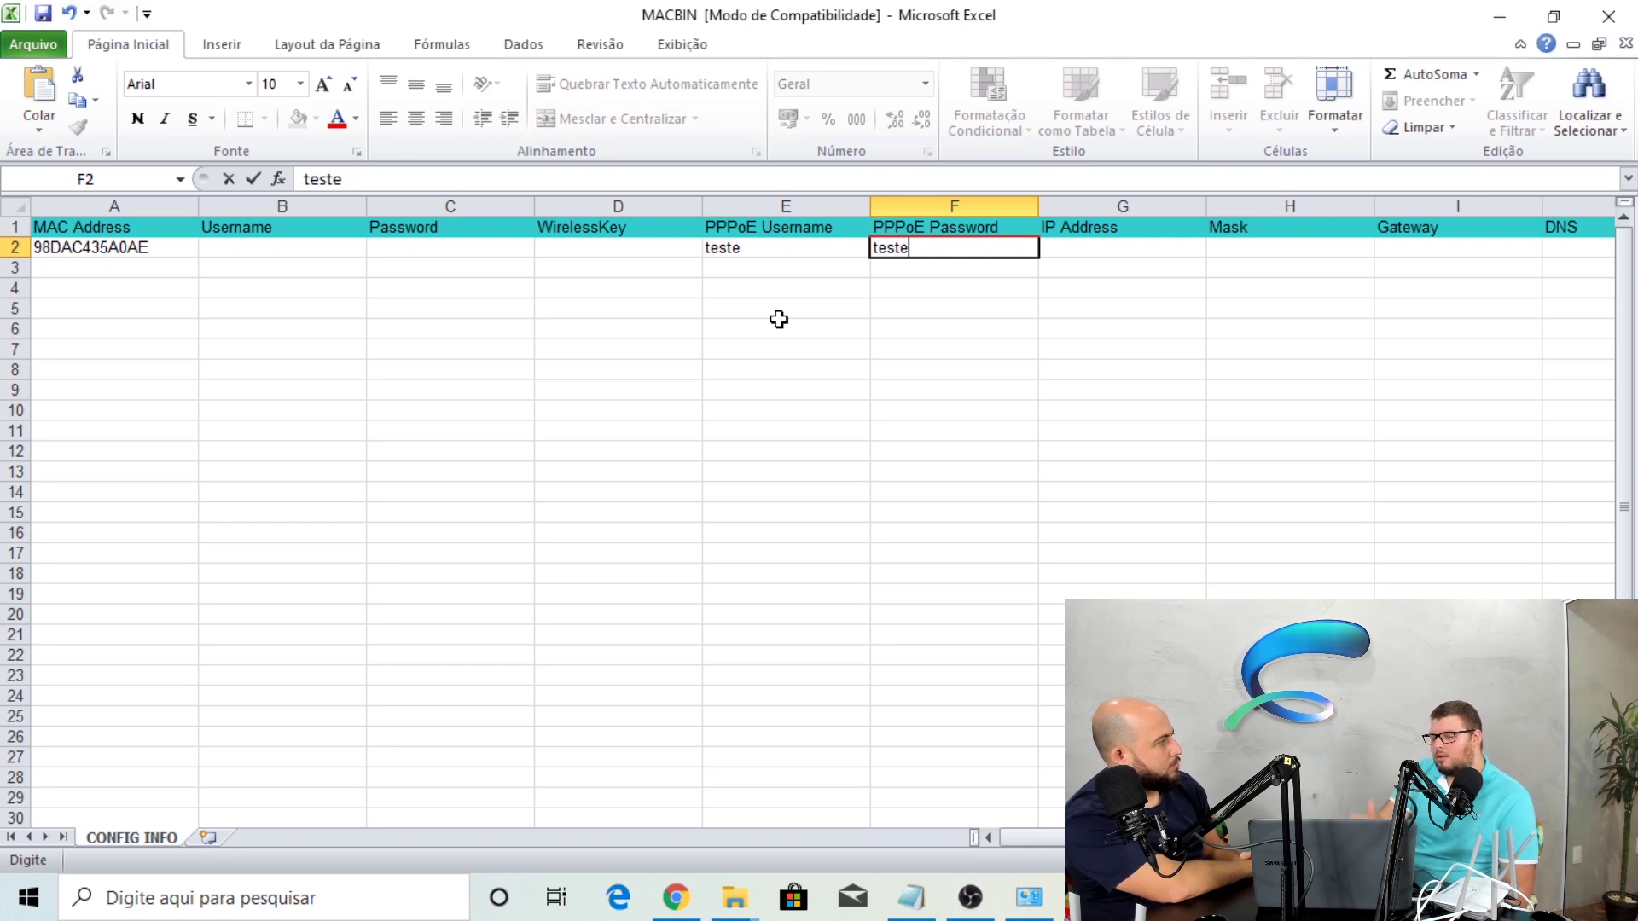
click(81, 288)
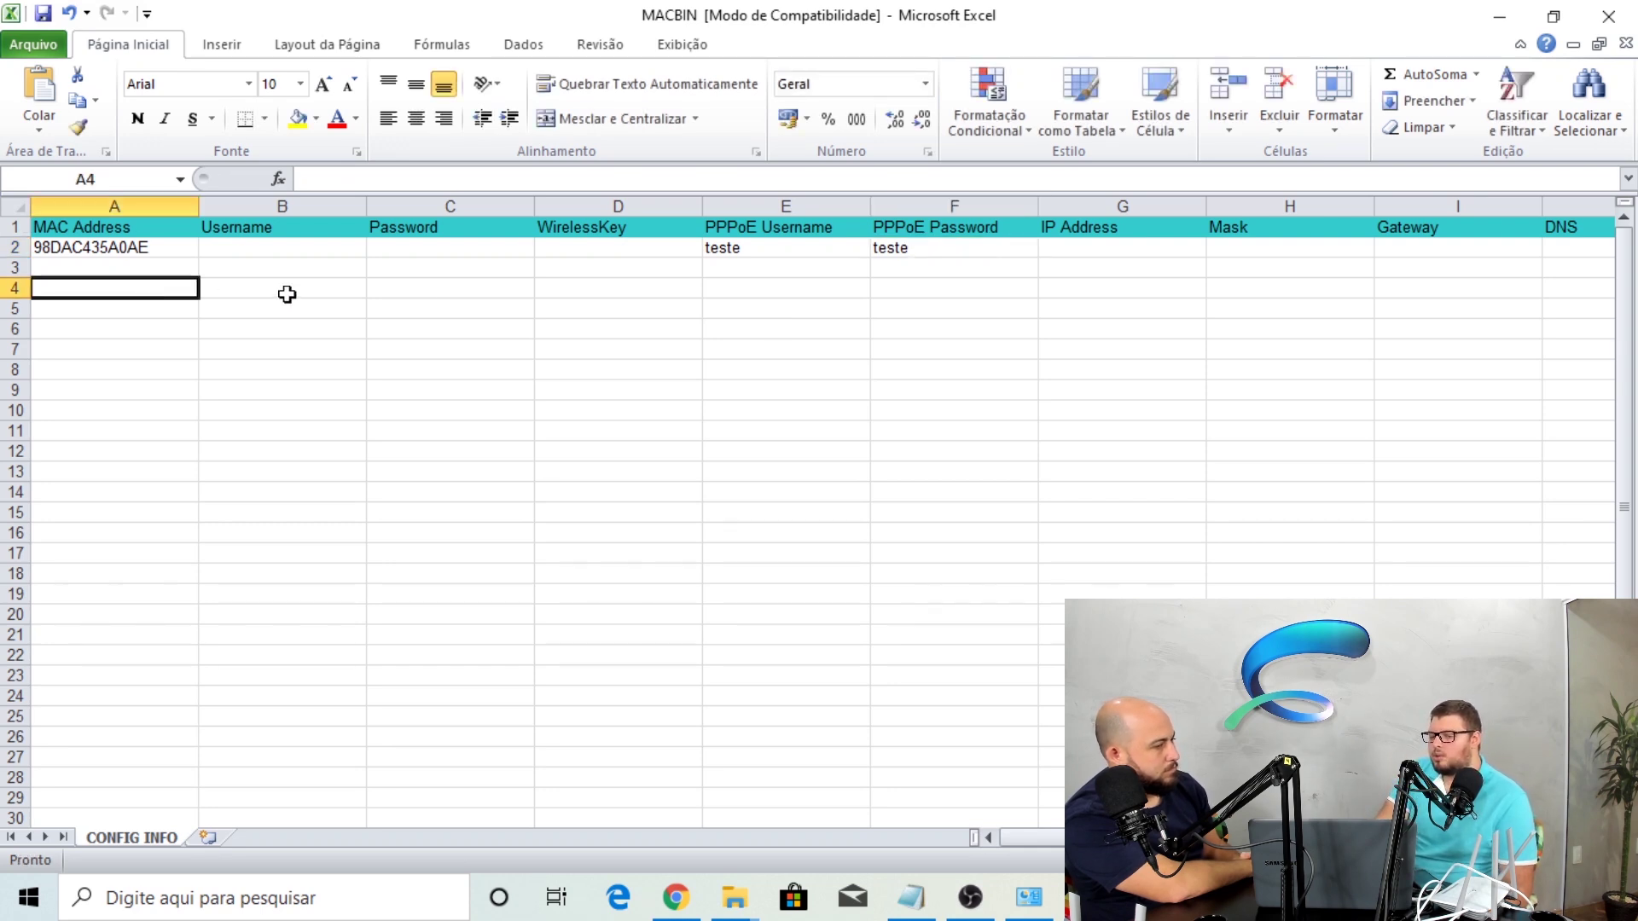
Review the A2 and E2 entries, save MACBIN.xls, and bring MacBin back up
click(794, 269)
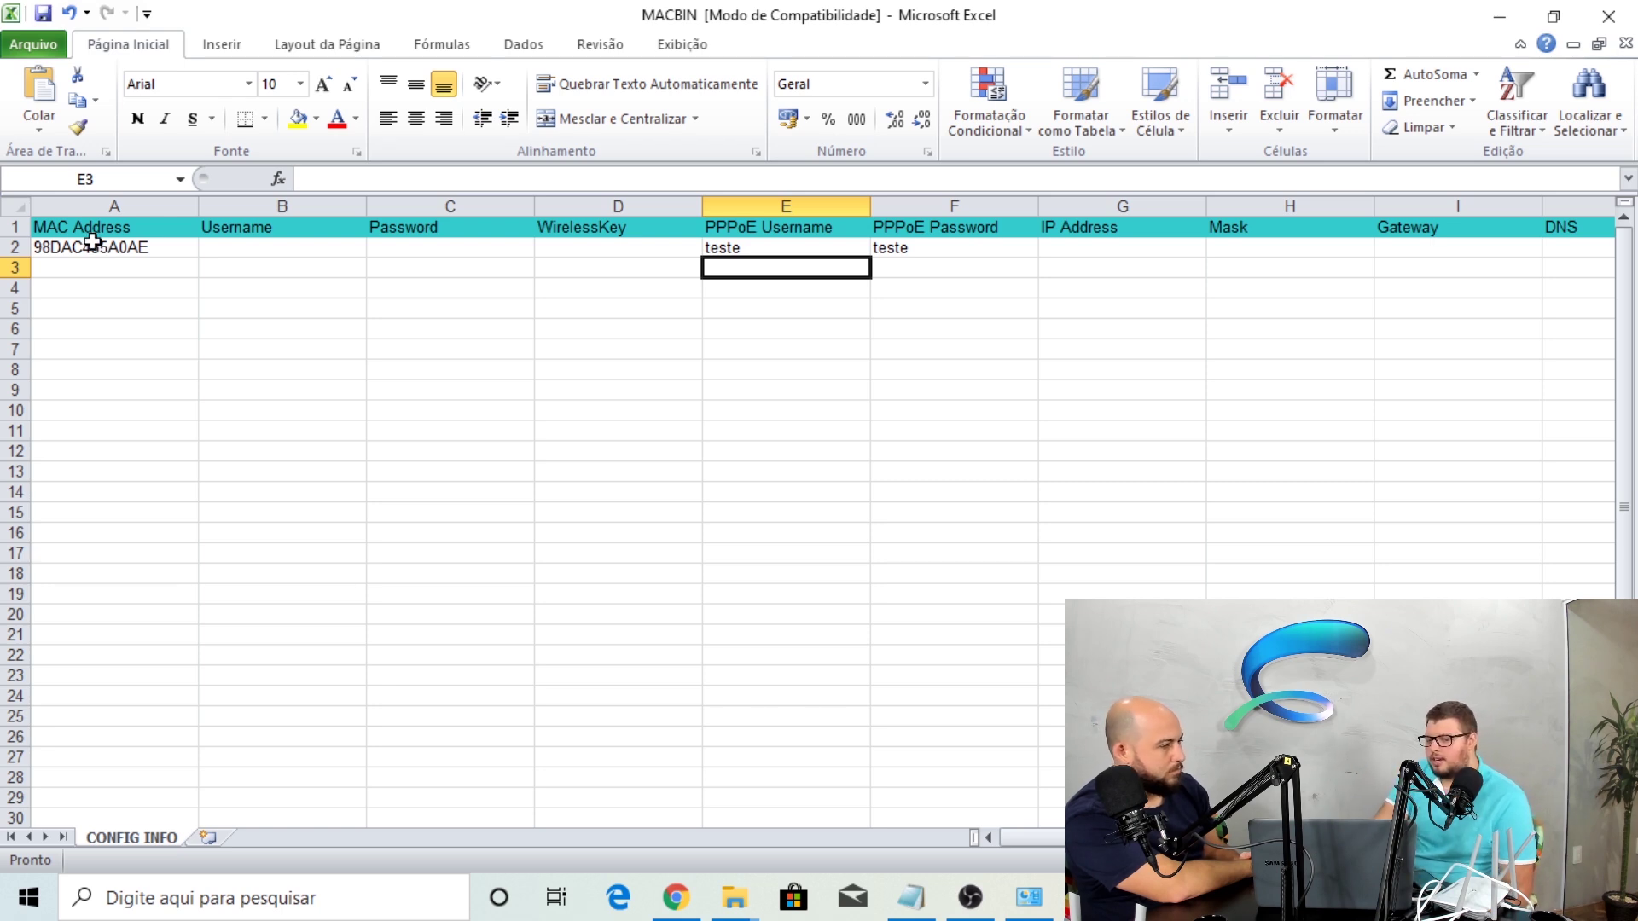
click(89, 261)
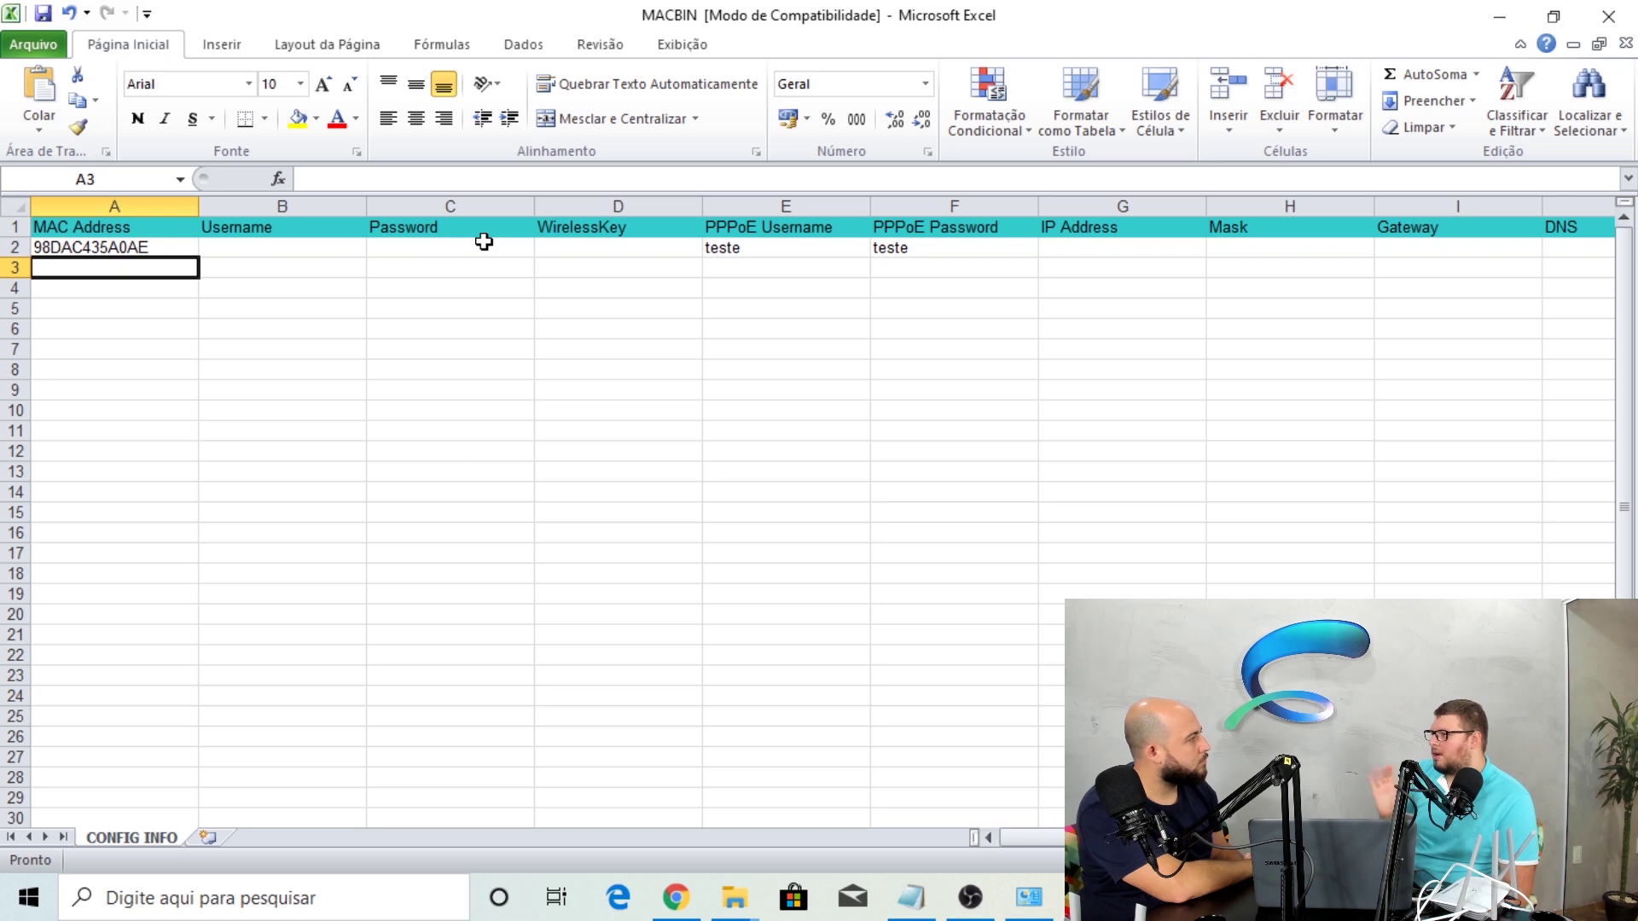
click(739, 254)
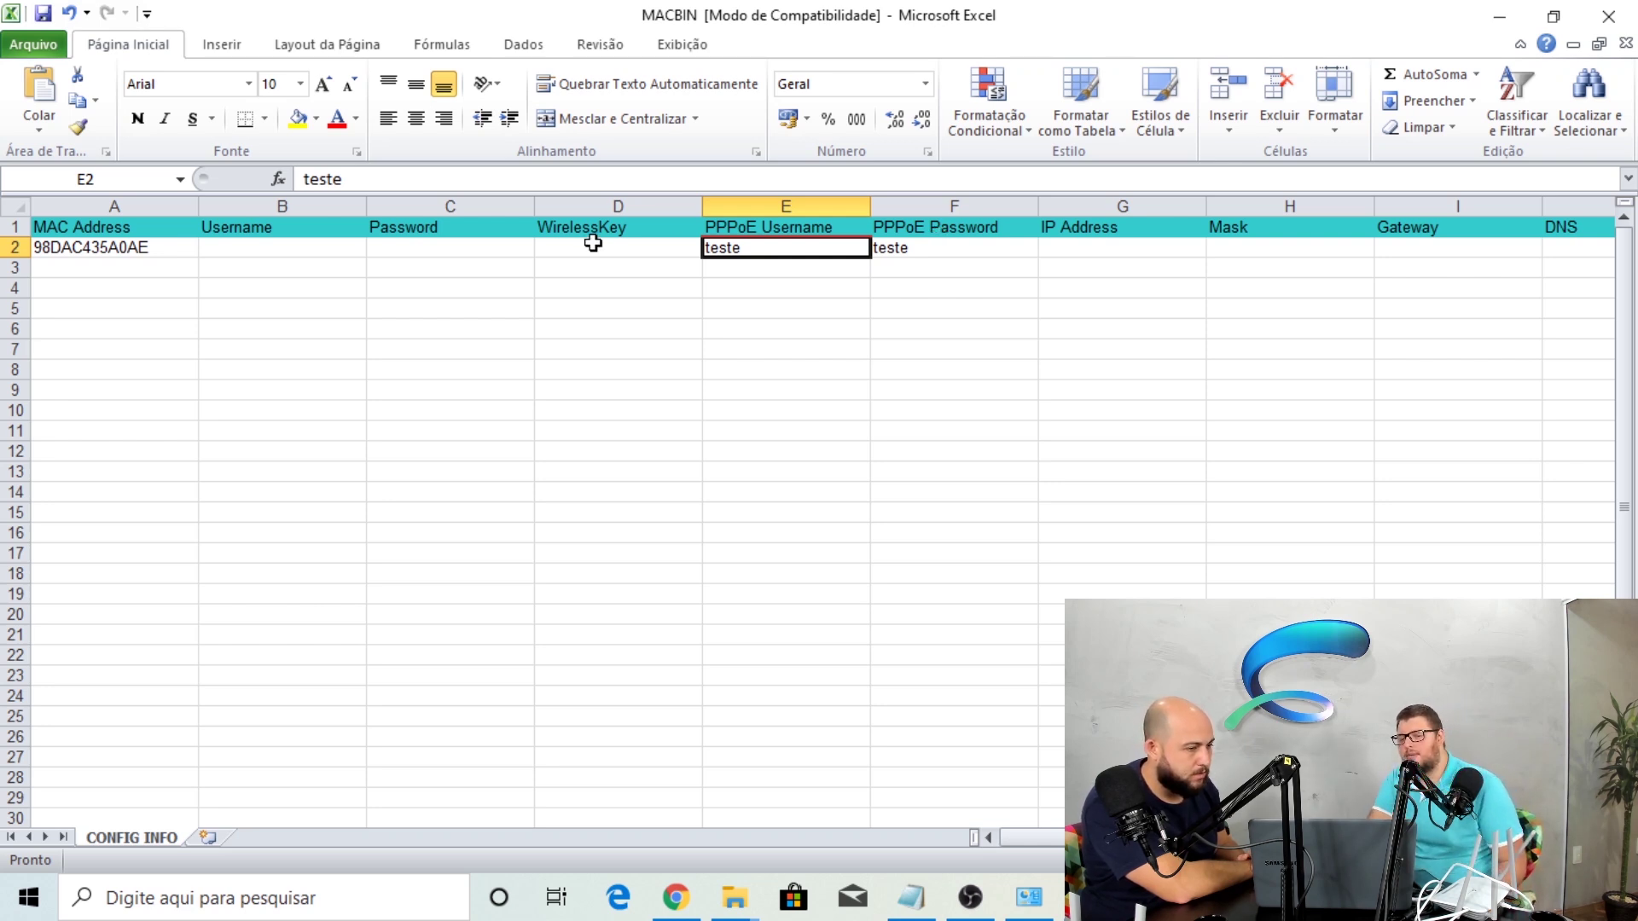
click(190, 249)
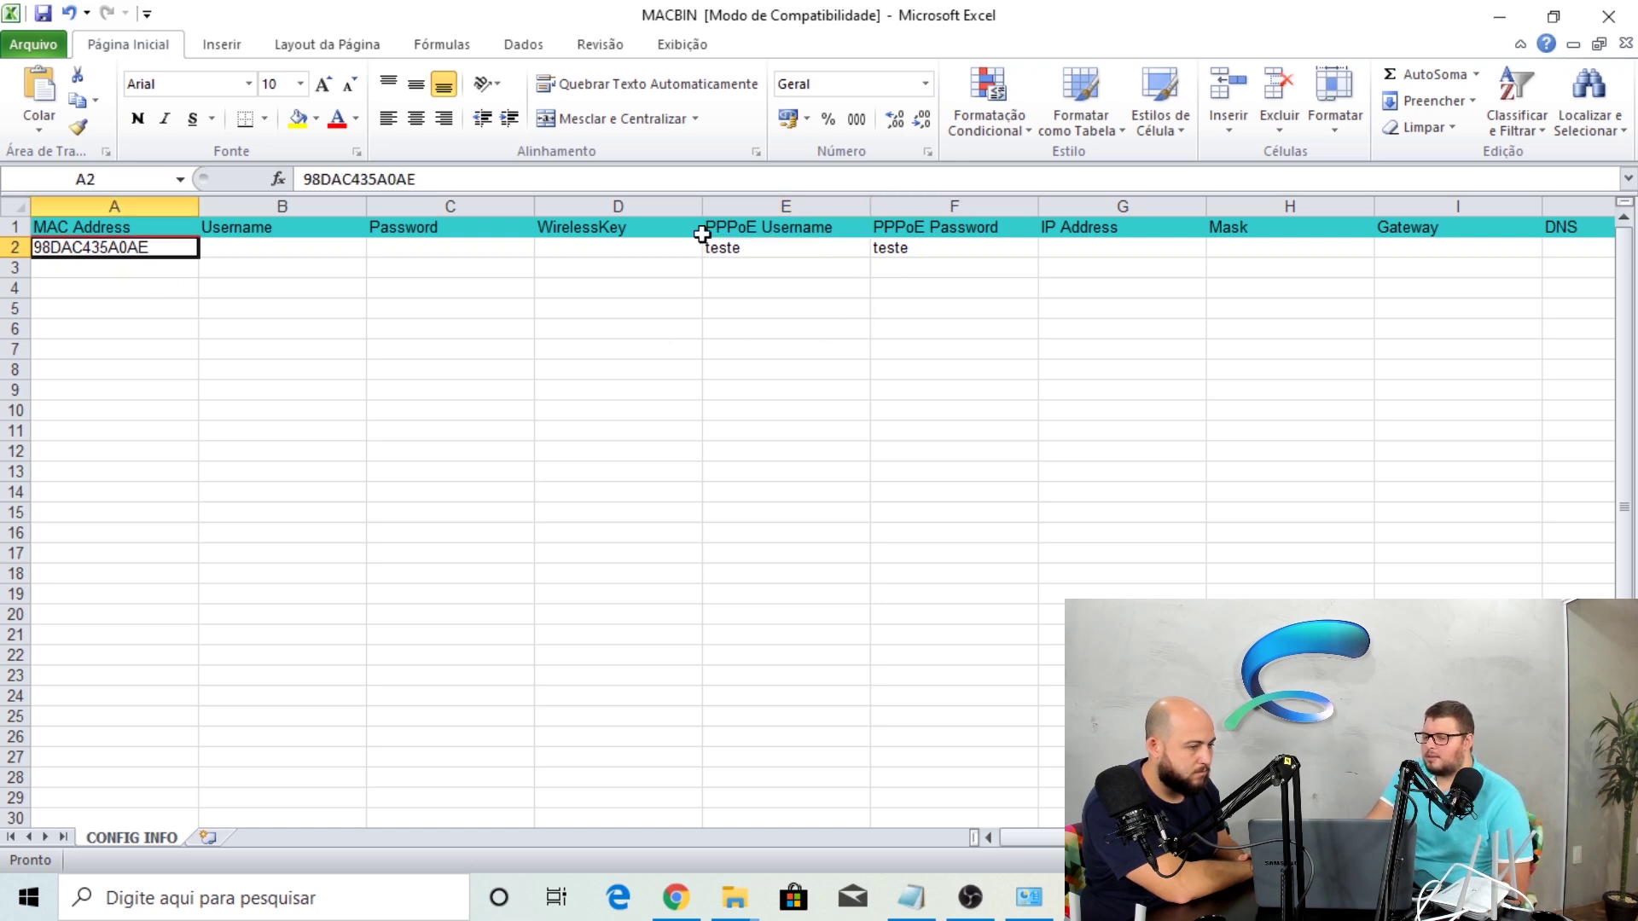
click(43, 14)
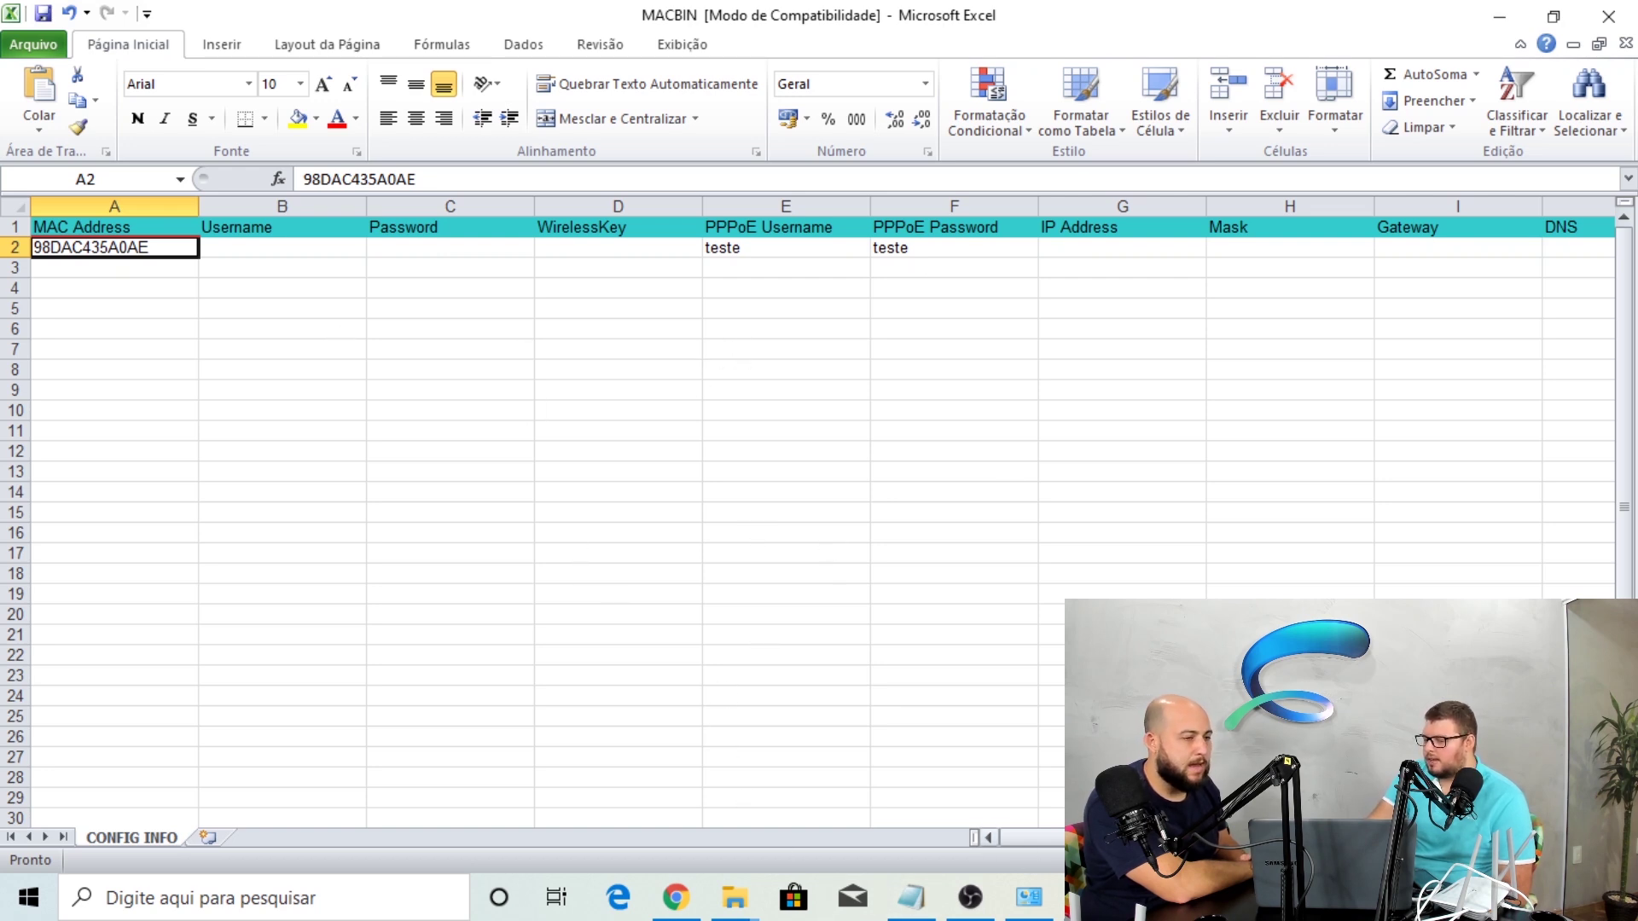
click(1087, 897)
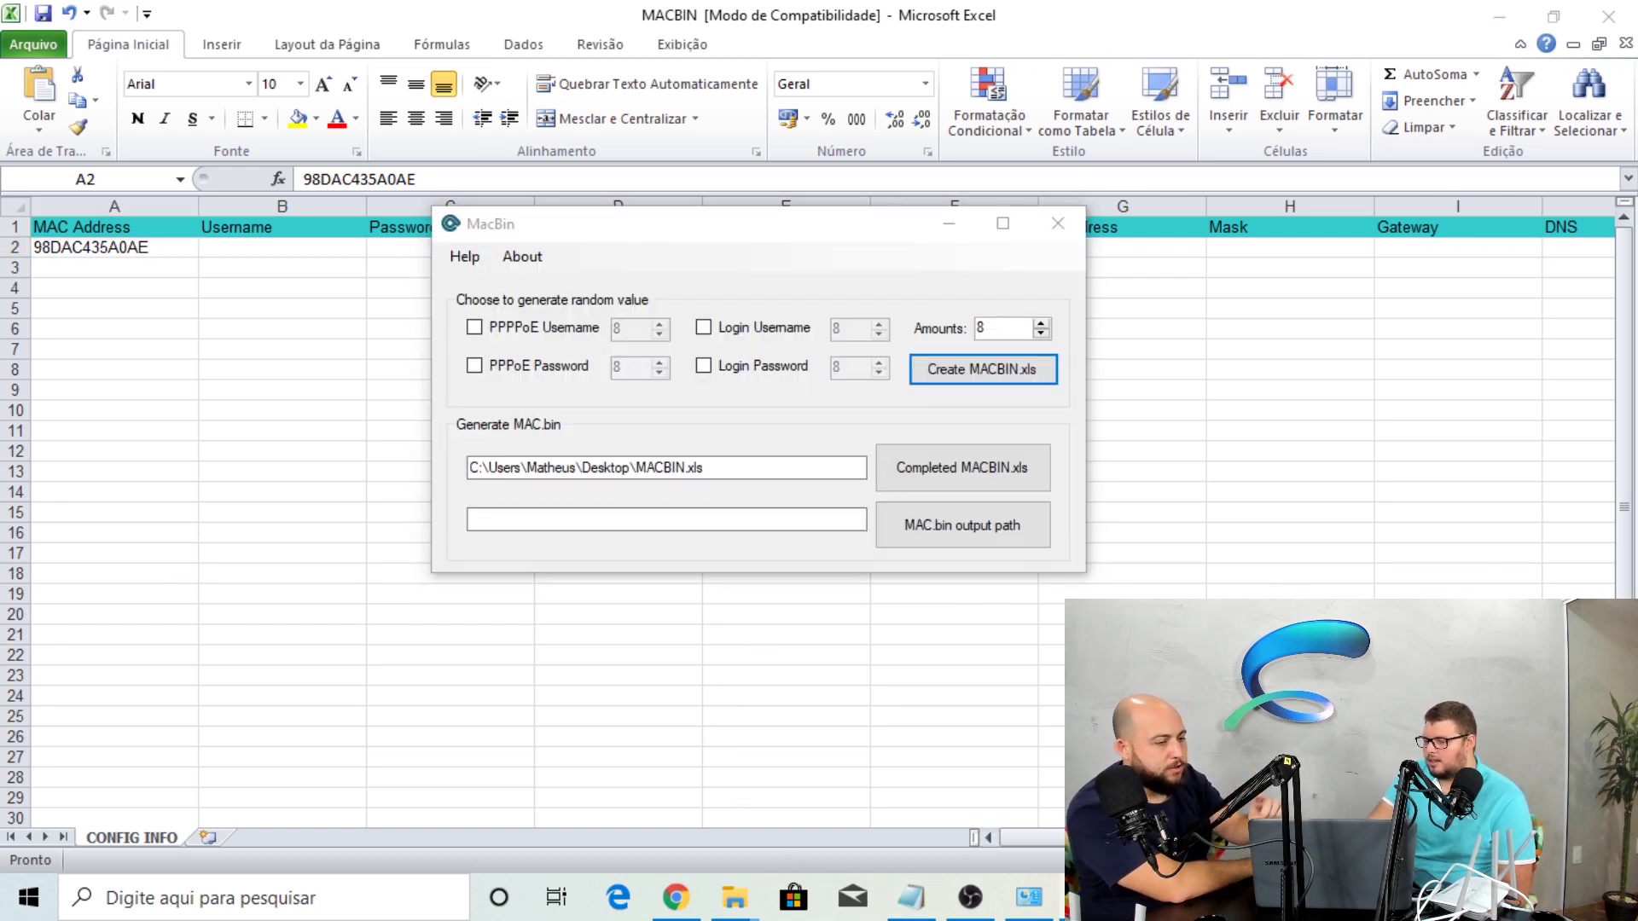
Minimize MacBin, select then deselect F14:F25, and restore MacBin over the sheet
click(1088, 898)
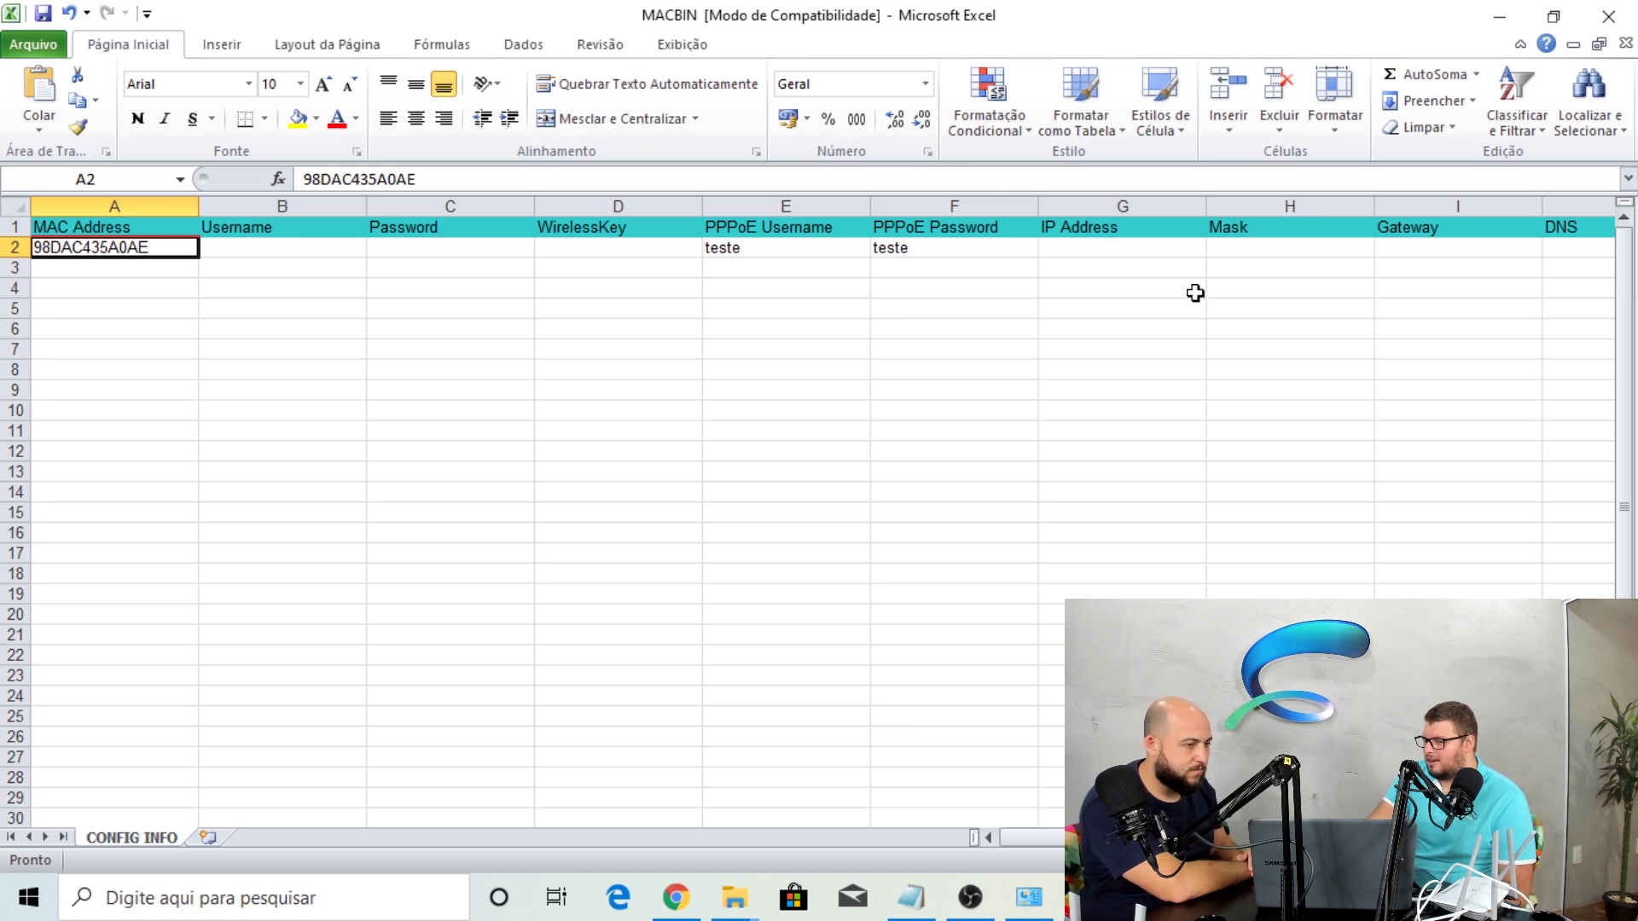
drag(984, 498, 974, 707)
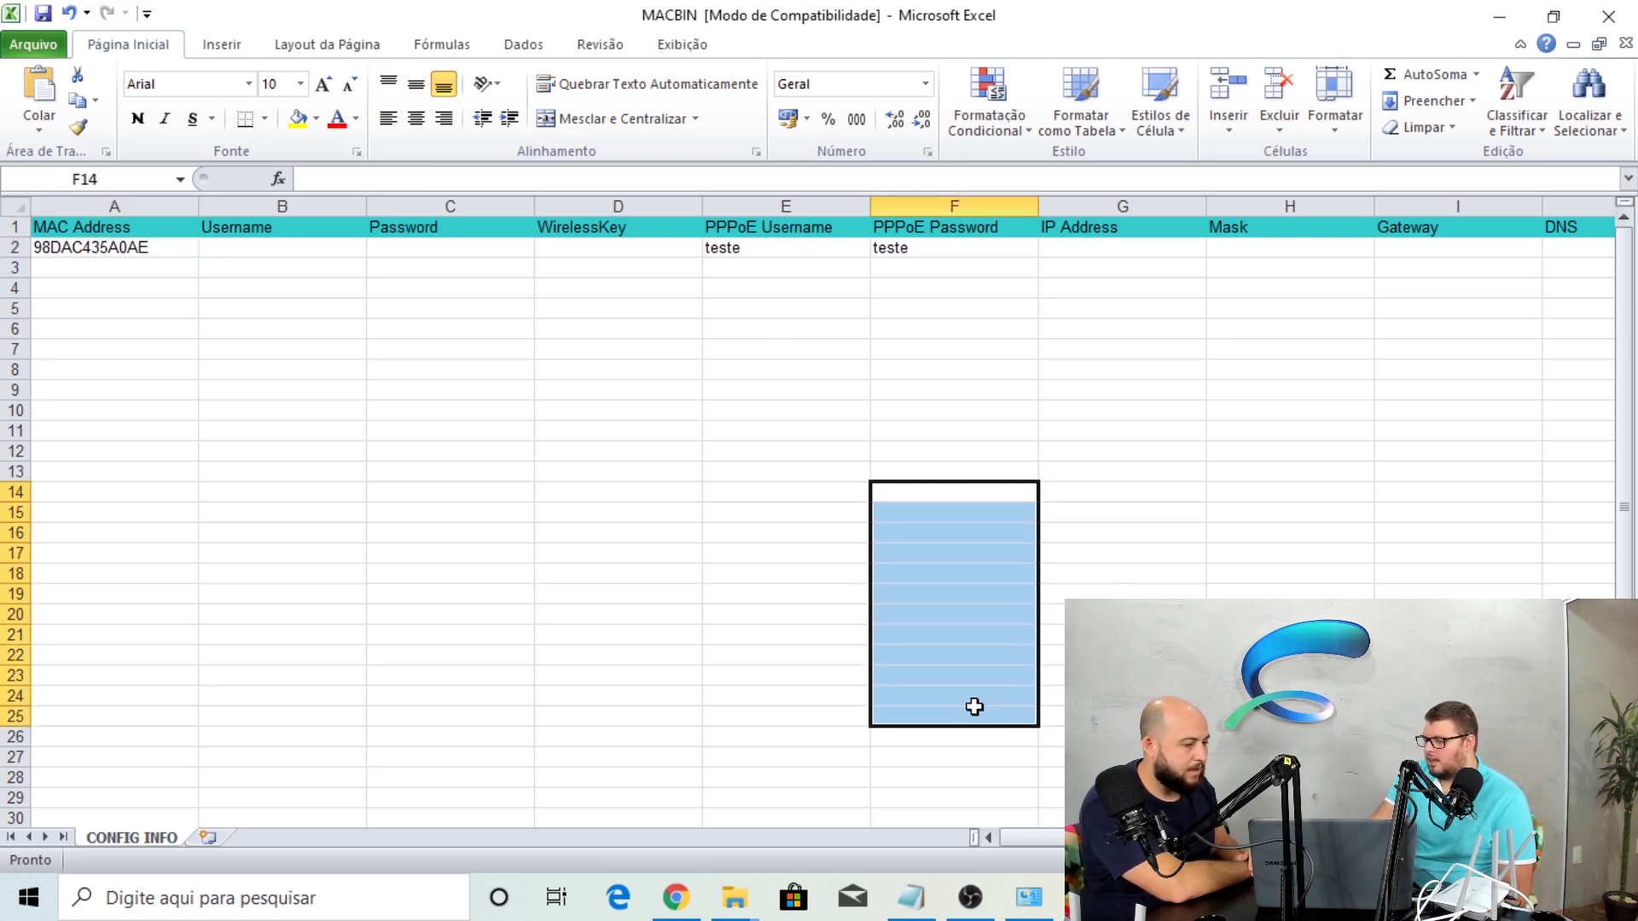
click(975, 708)
click(1081, 897)
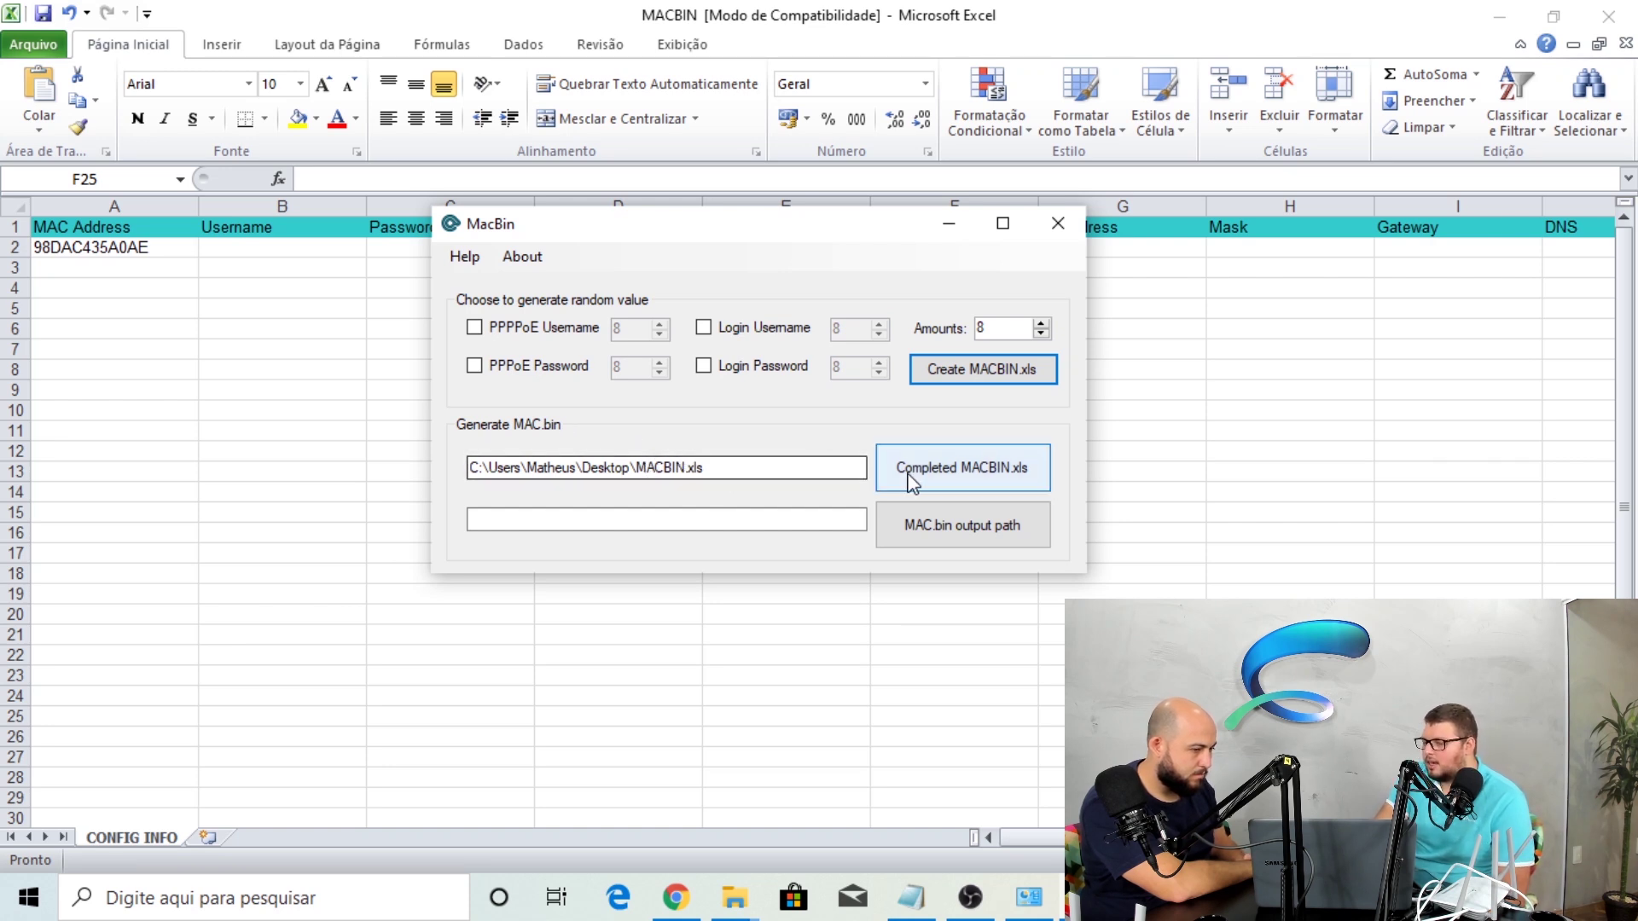
Set the MAC.bin output to Pasta de configuração > Output and dismiss the file-in-use error
click(948, 525)
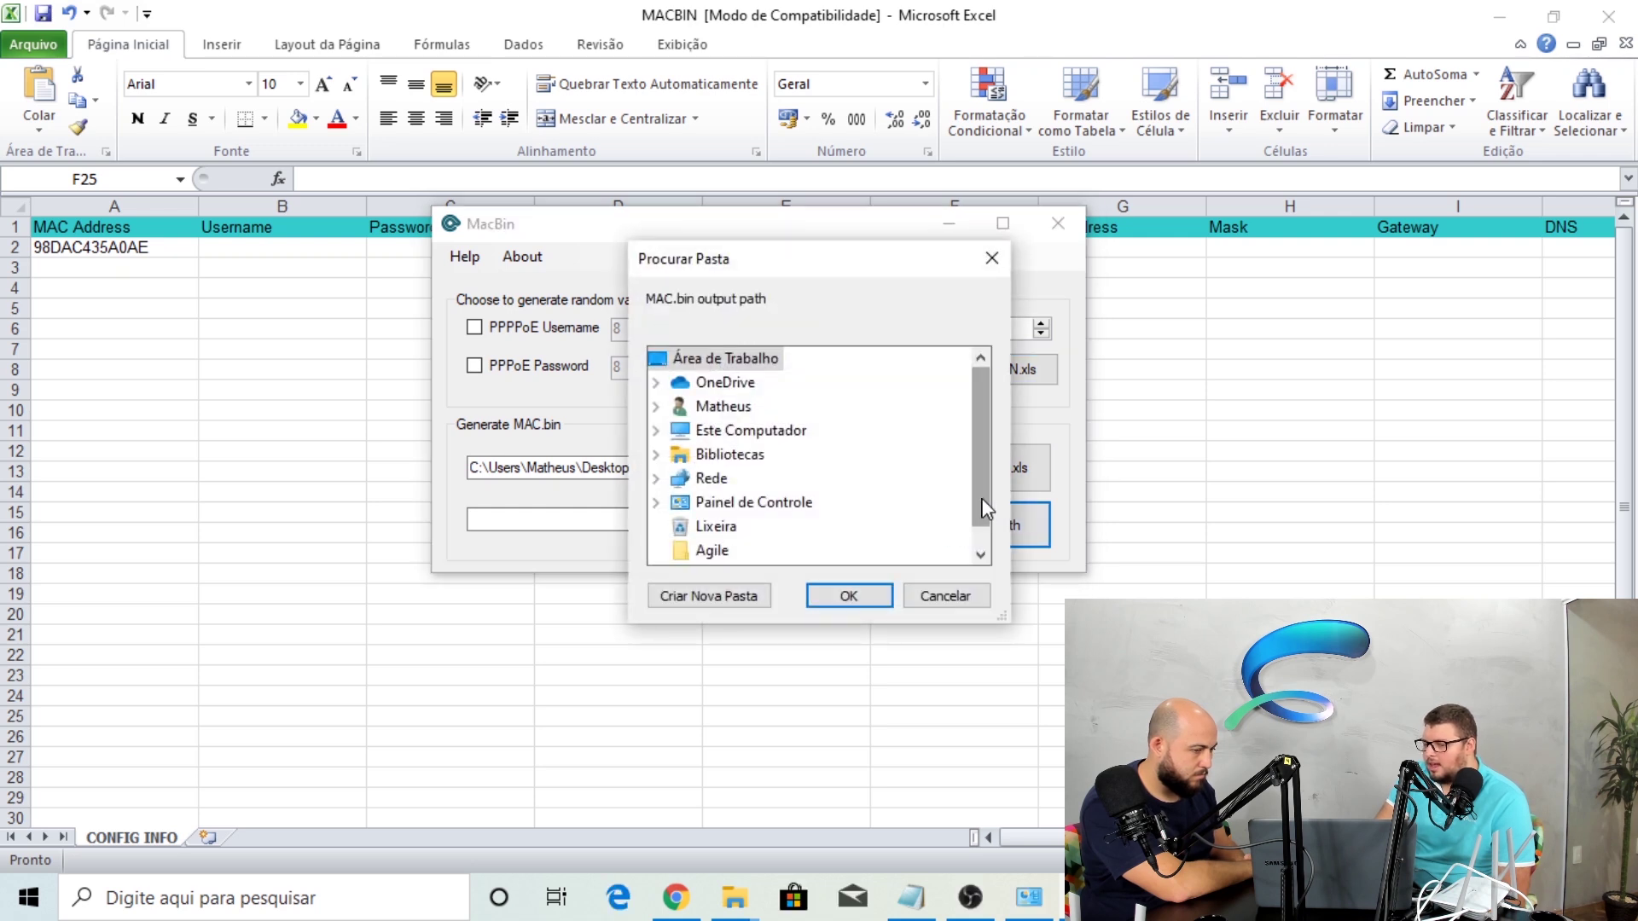
scroll(983, 509, down, 1)
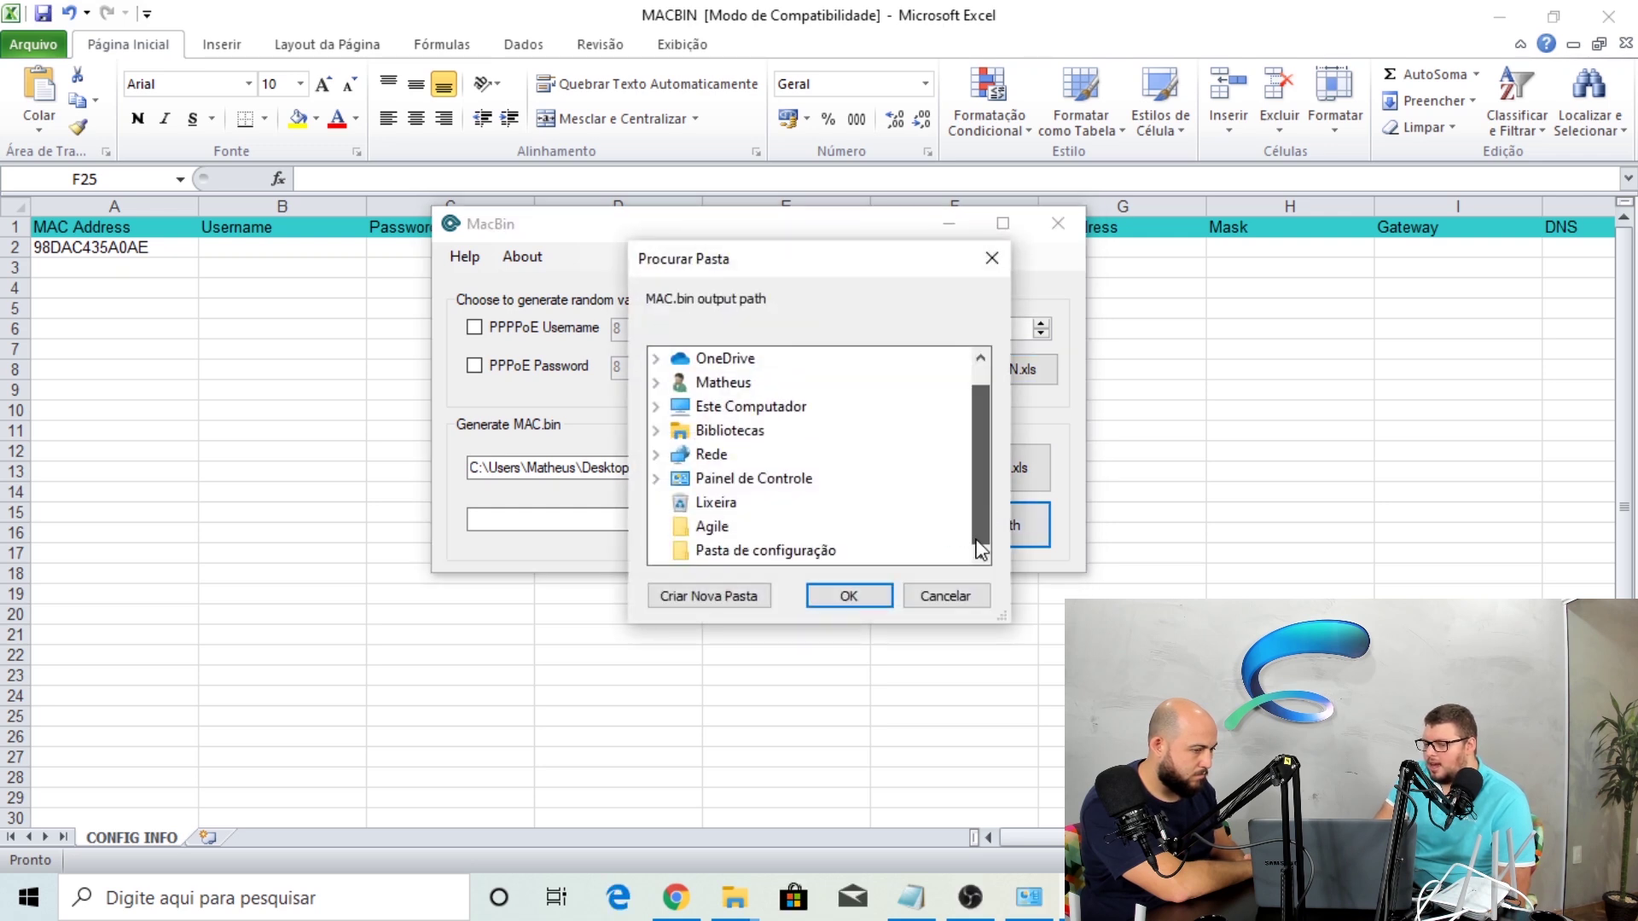
click(784, 553)
click(827, 597)
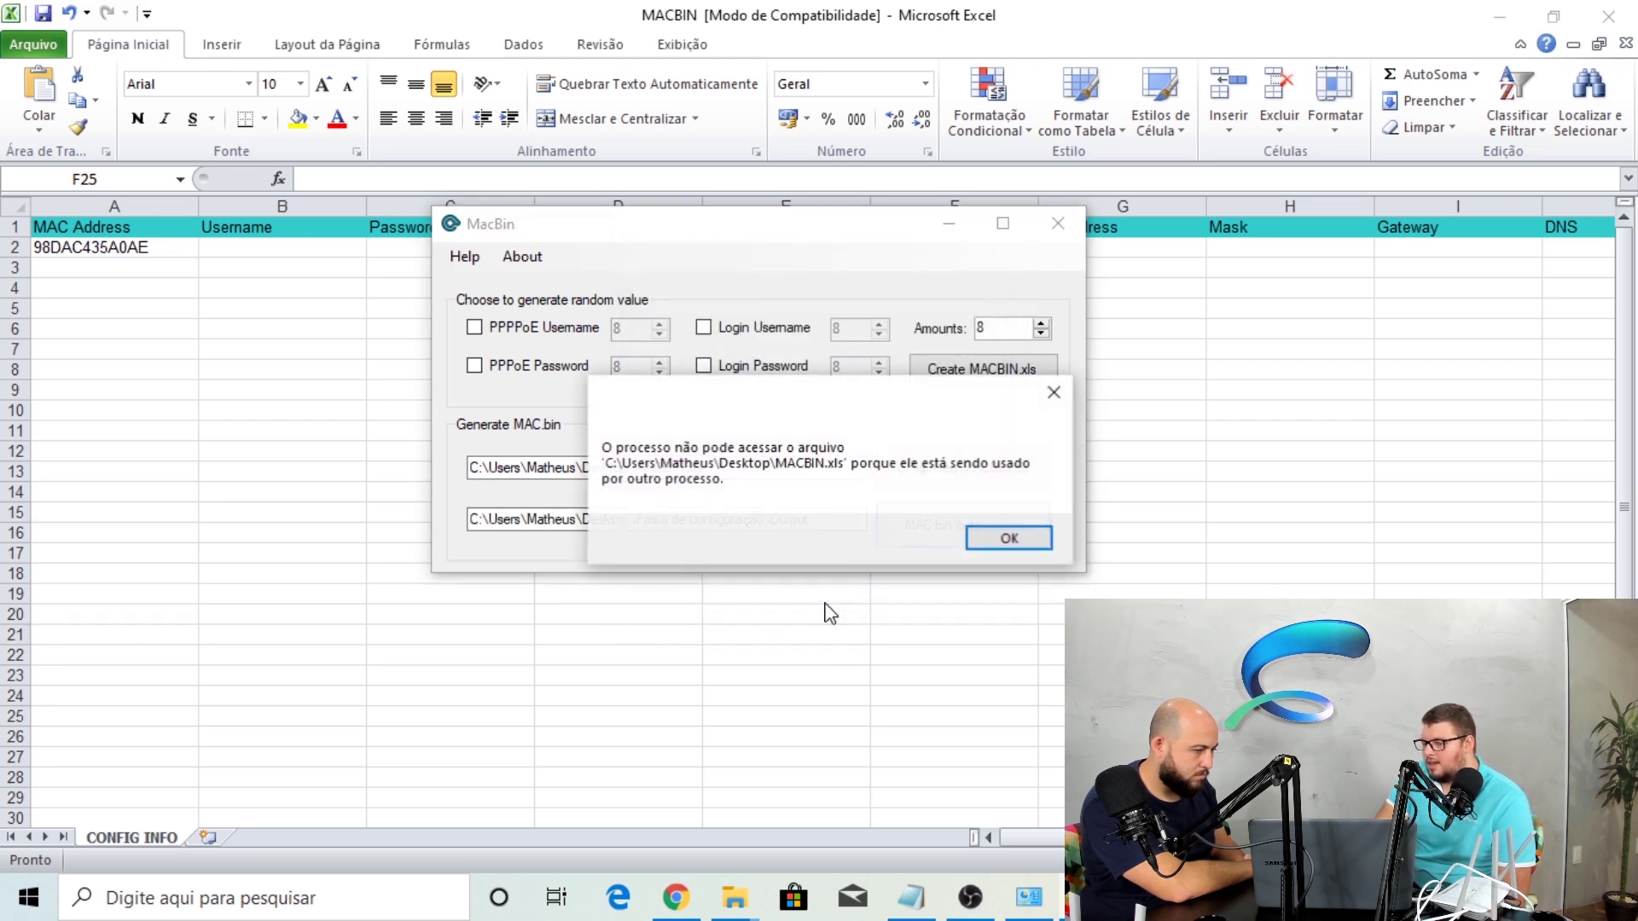
click(1028, 538)
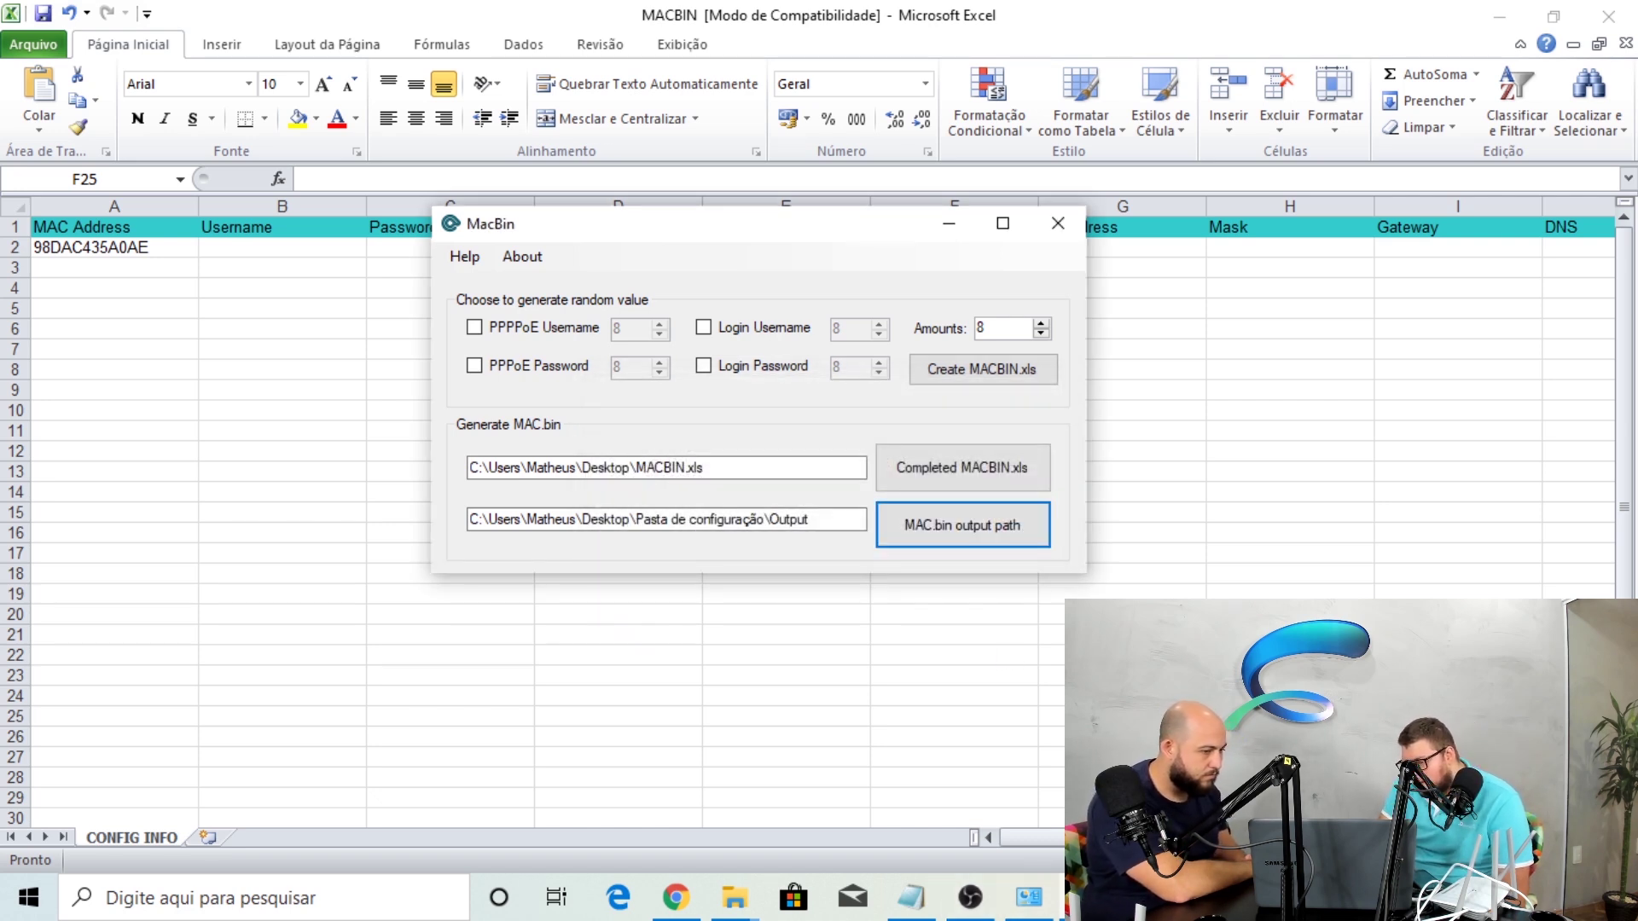
Restore MacBin, confirm the output folder again, dismiss the error, and show the desktop
click(1088, 898)
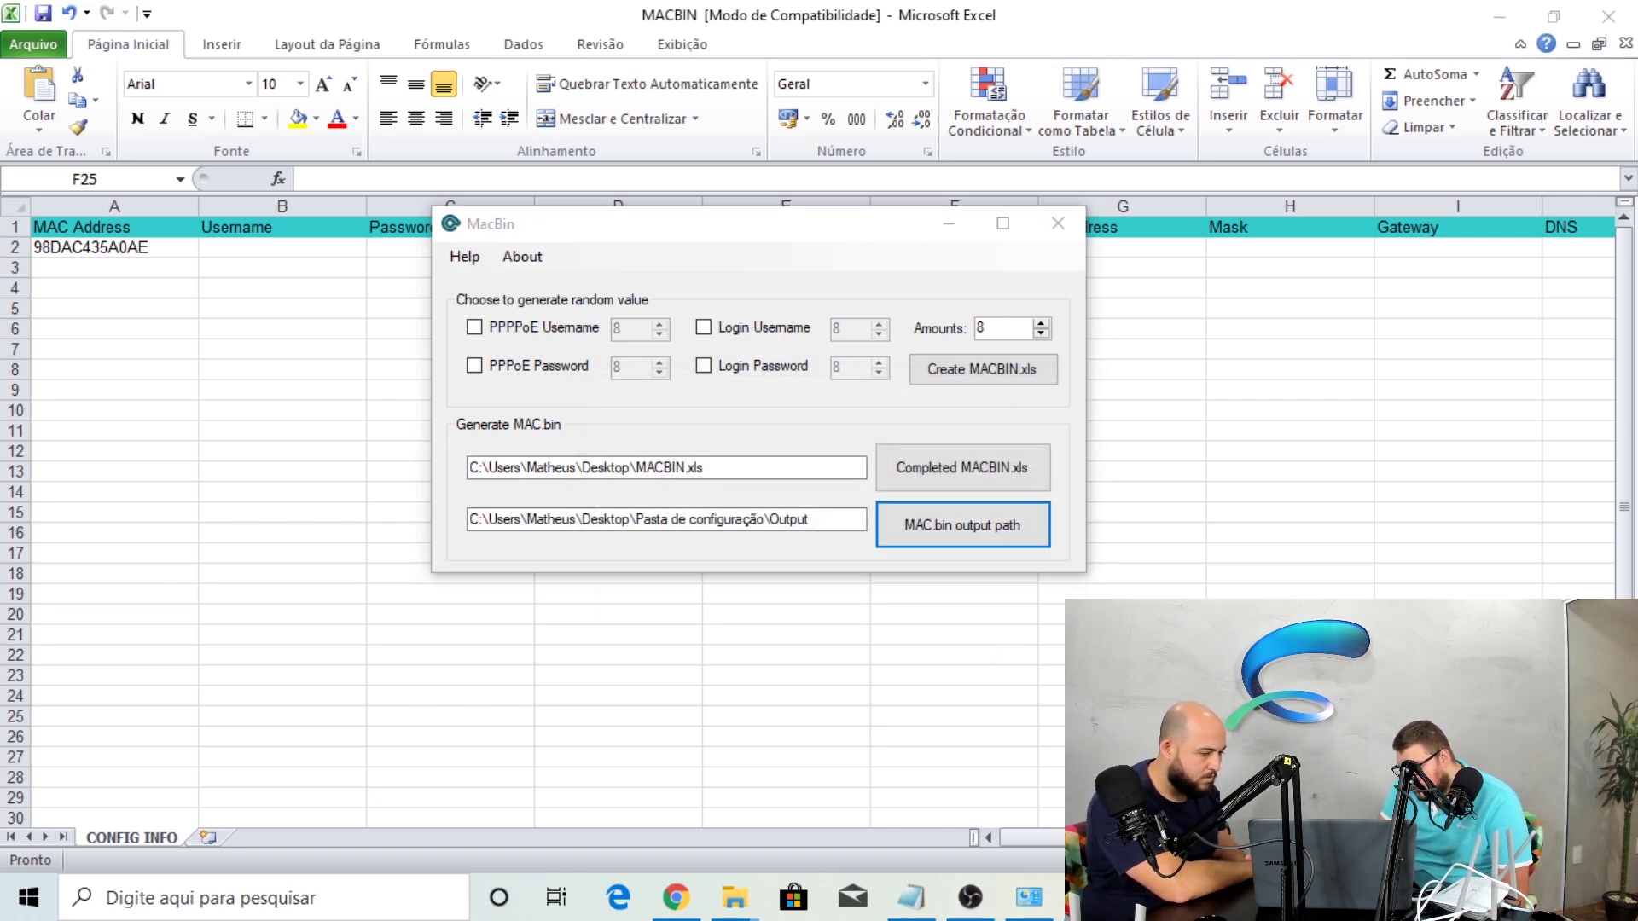
click(1087, 899)
click(1088, 898)
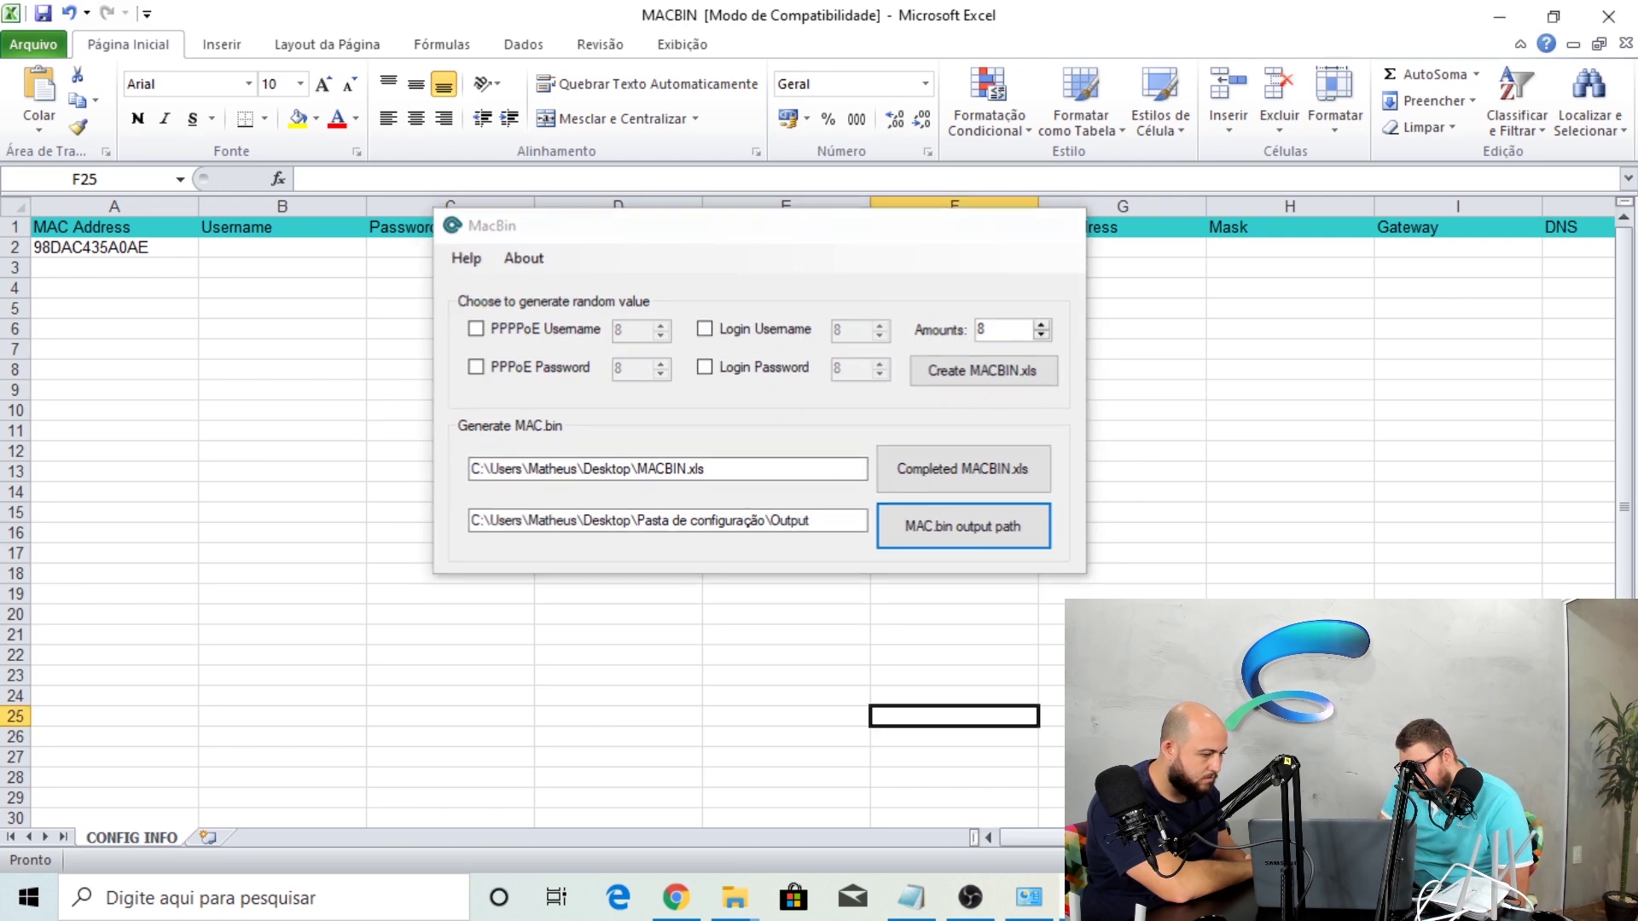
click(1088, 899)
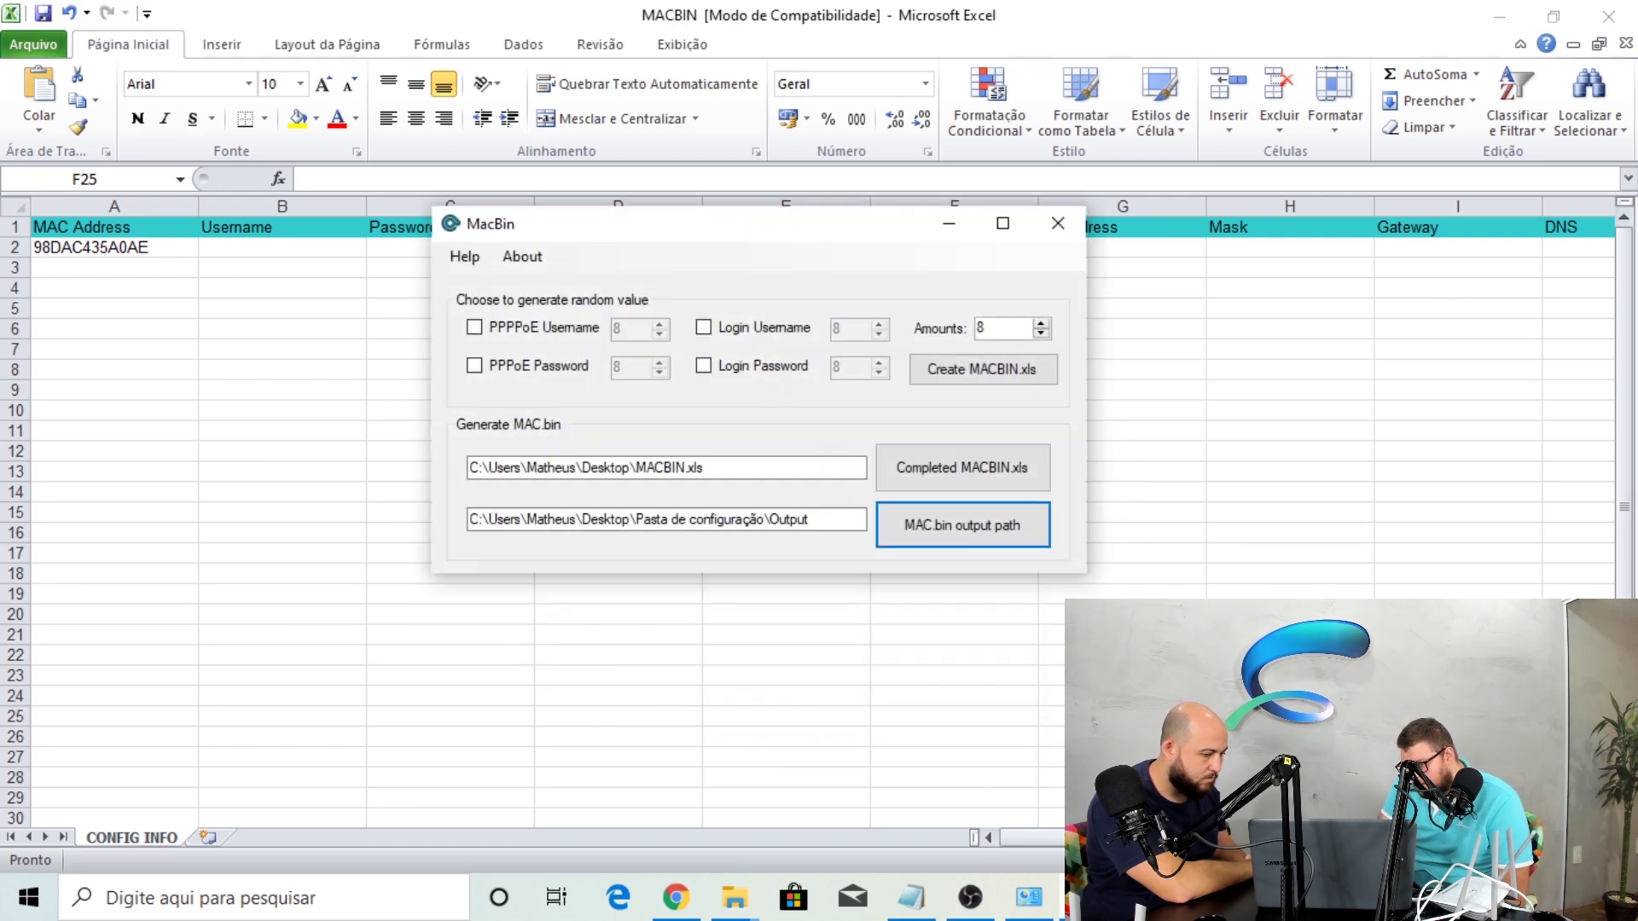
click(936, 551)
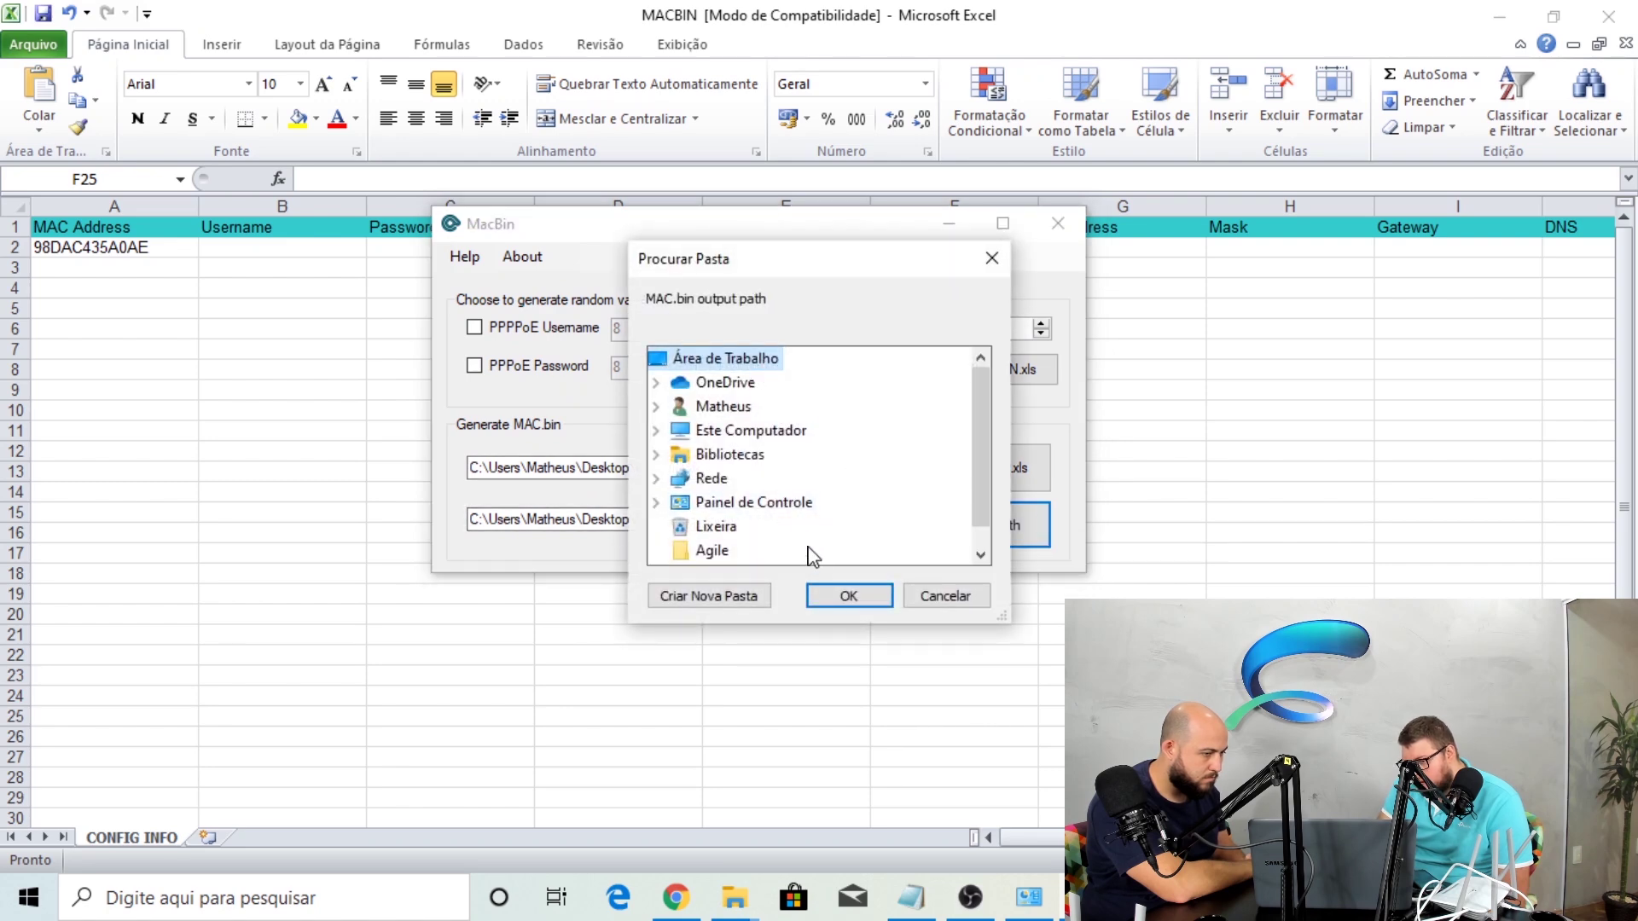
click(845, 596)
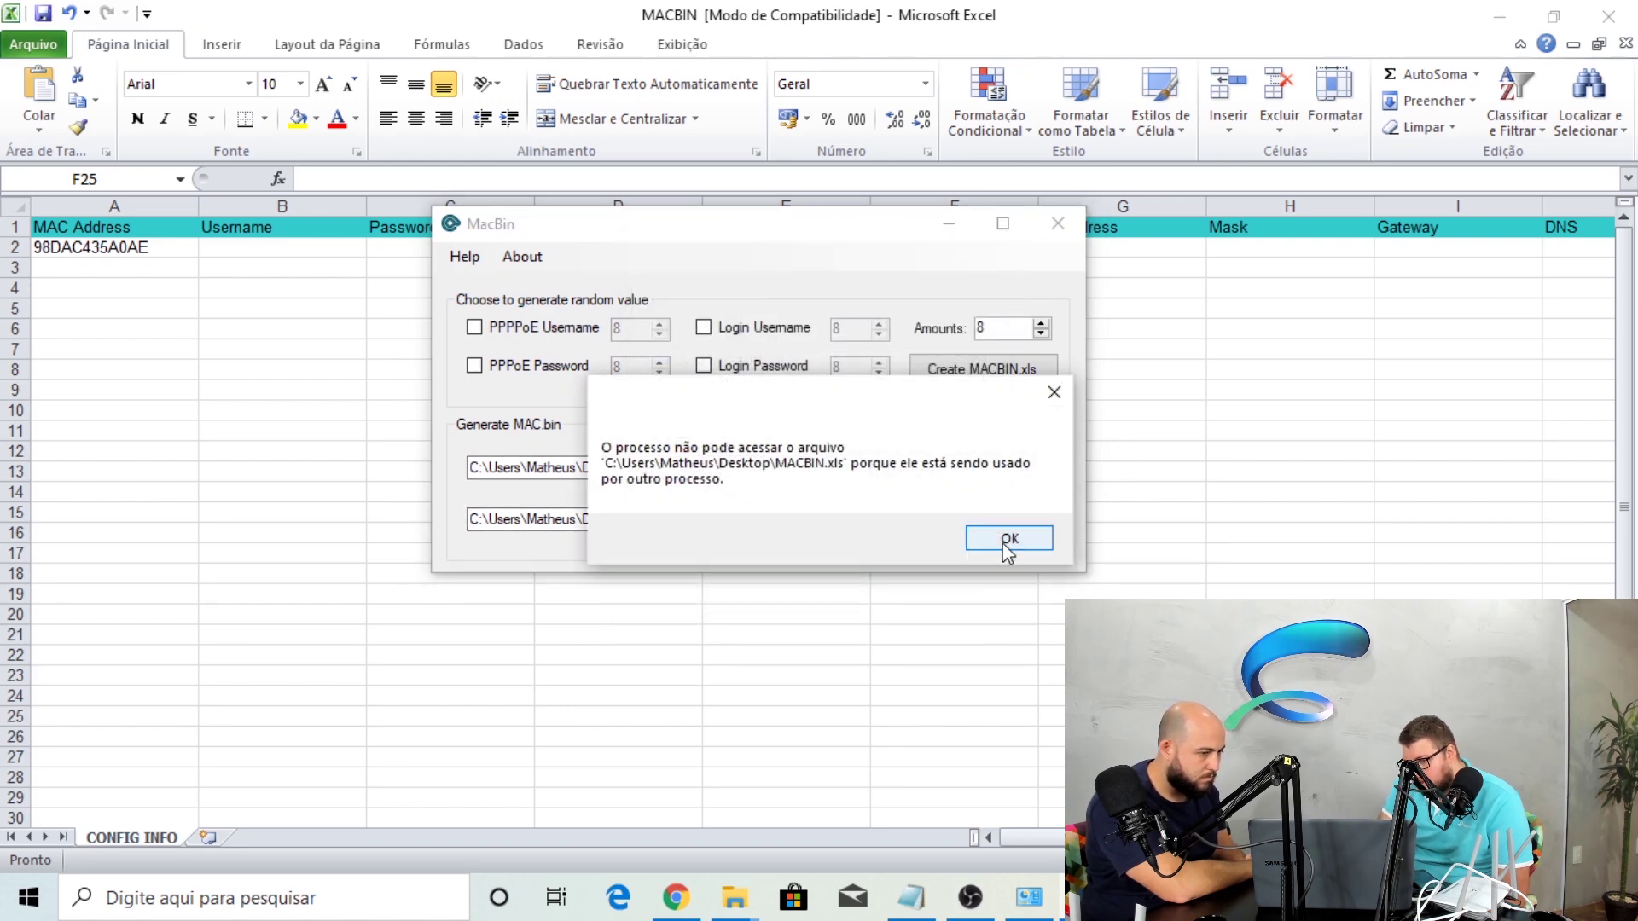
click(1007, 538)
key(super+d)
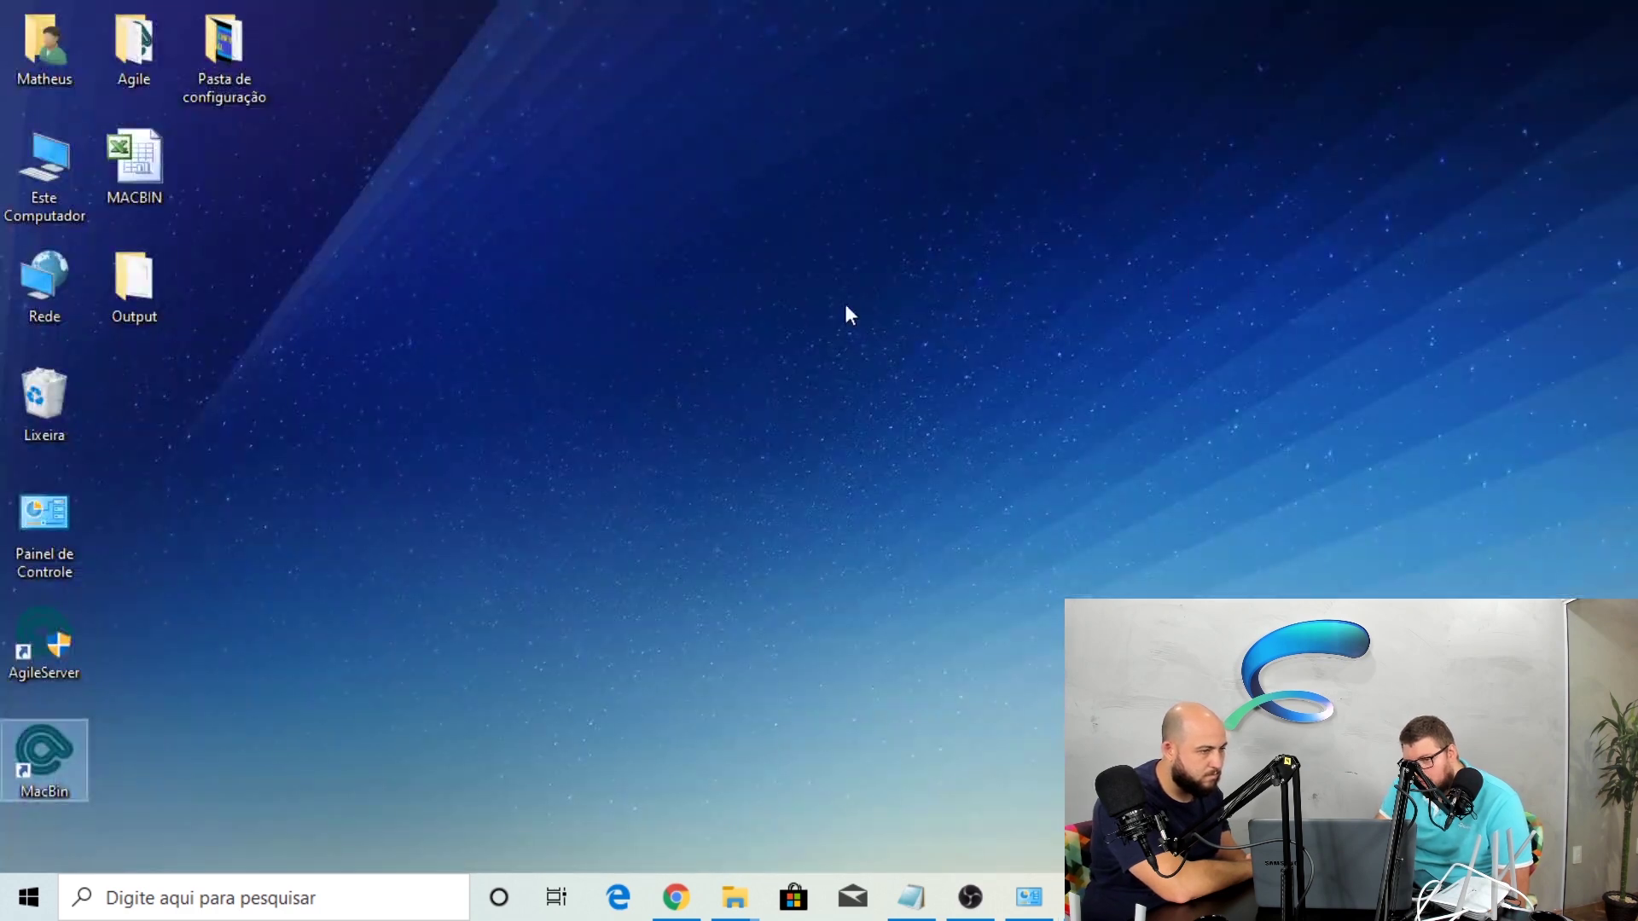
Open the desktop Output folder and check the 46-byte 98DAC435A0AE.bin file
double_click(129, 286)
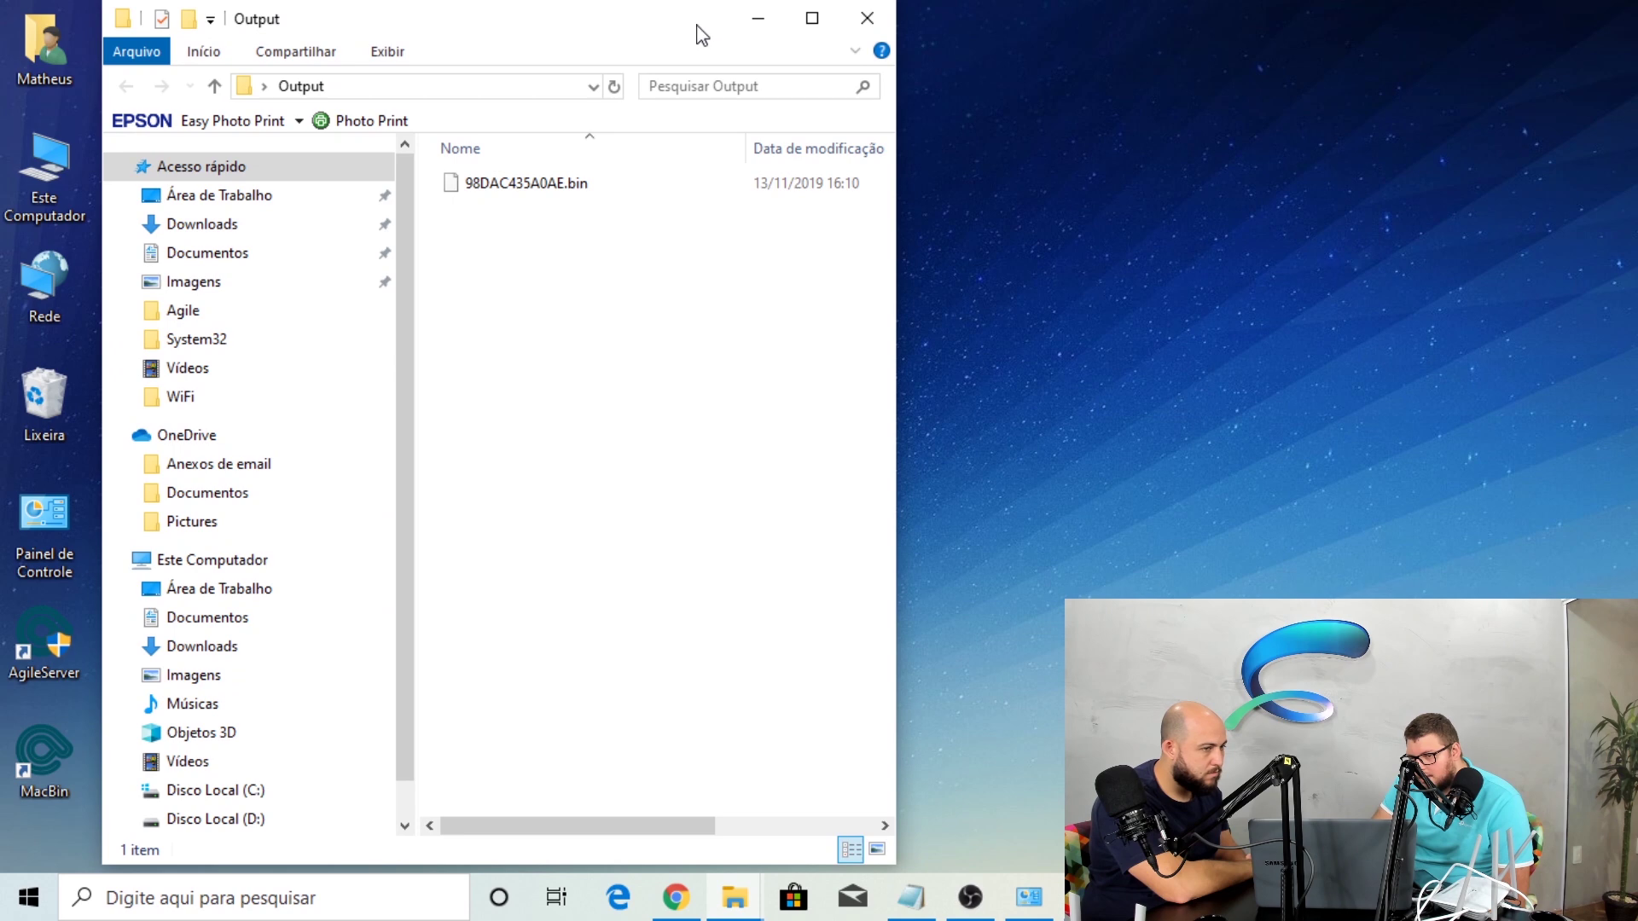
drag(701, 35, 1140, 43)
click(1083, 18)
drag(1064, 37, 1007, 34)
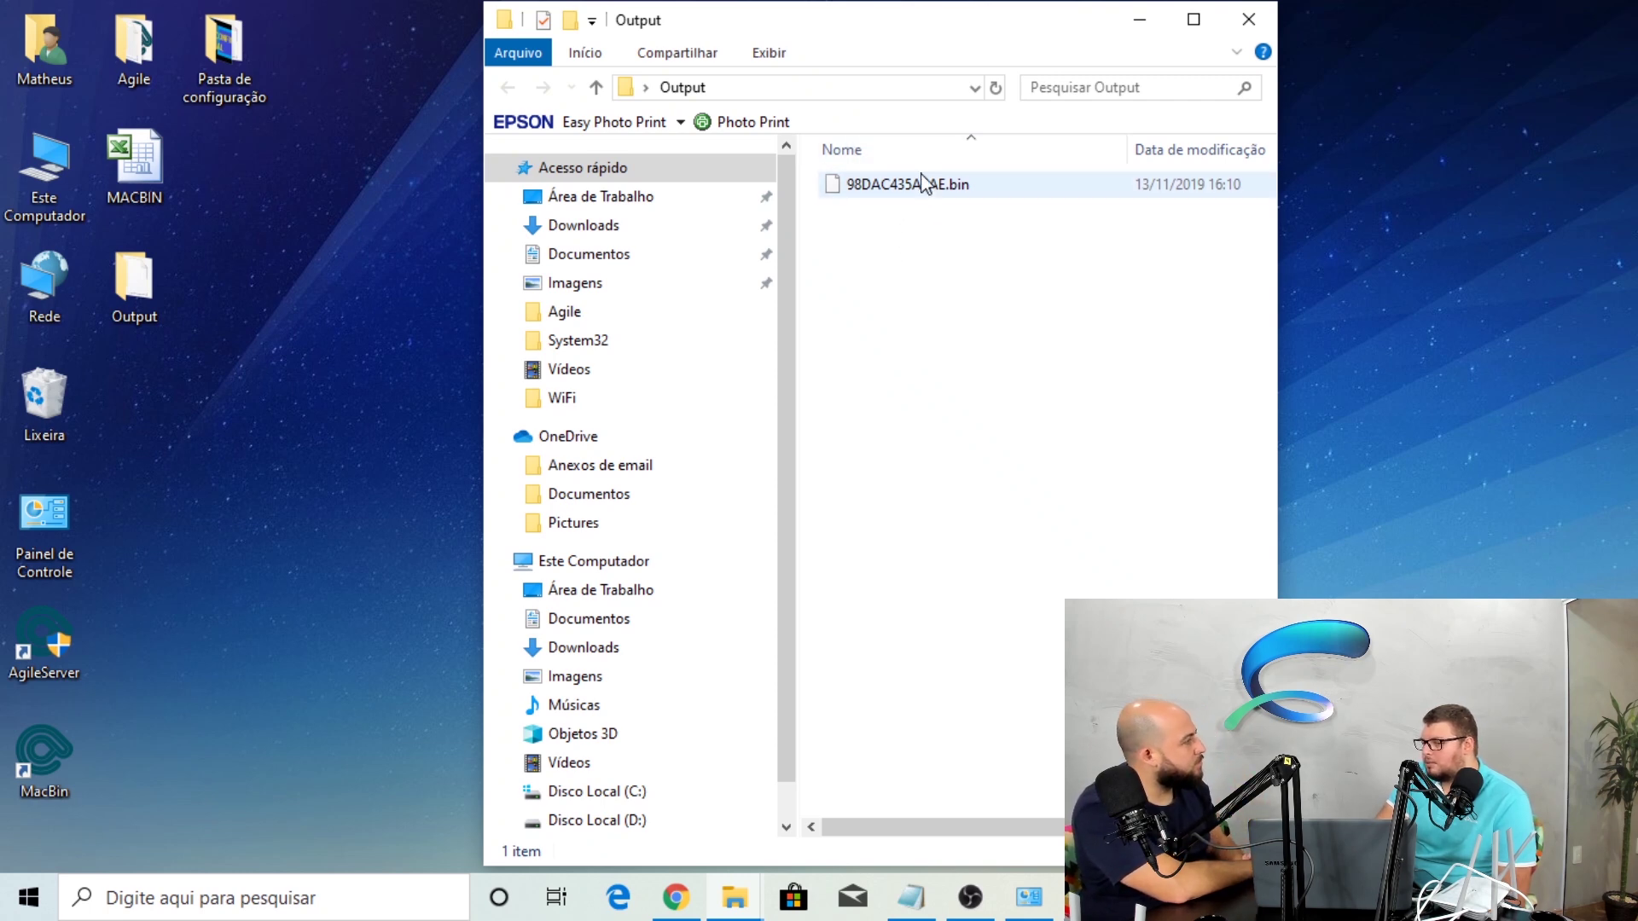
click(900, 188)
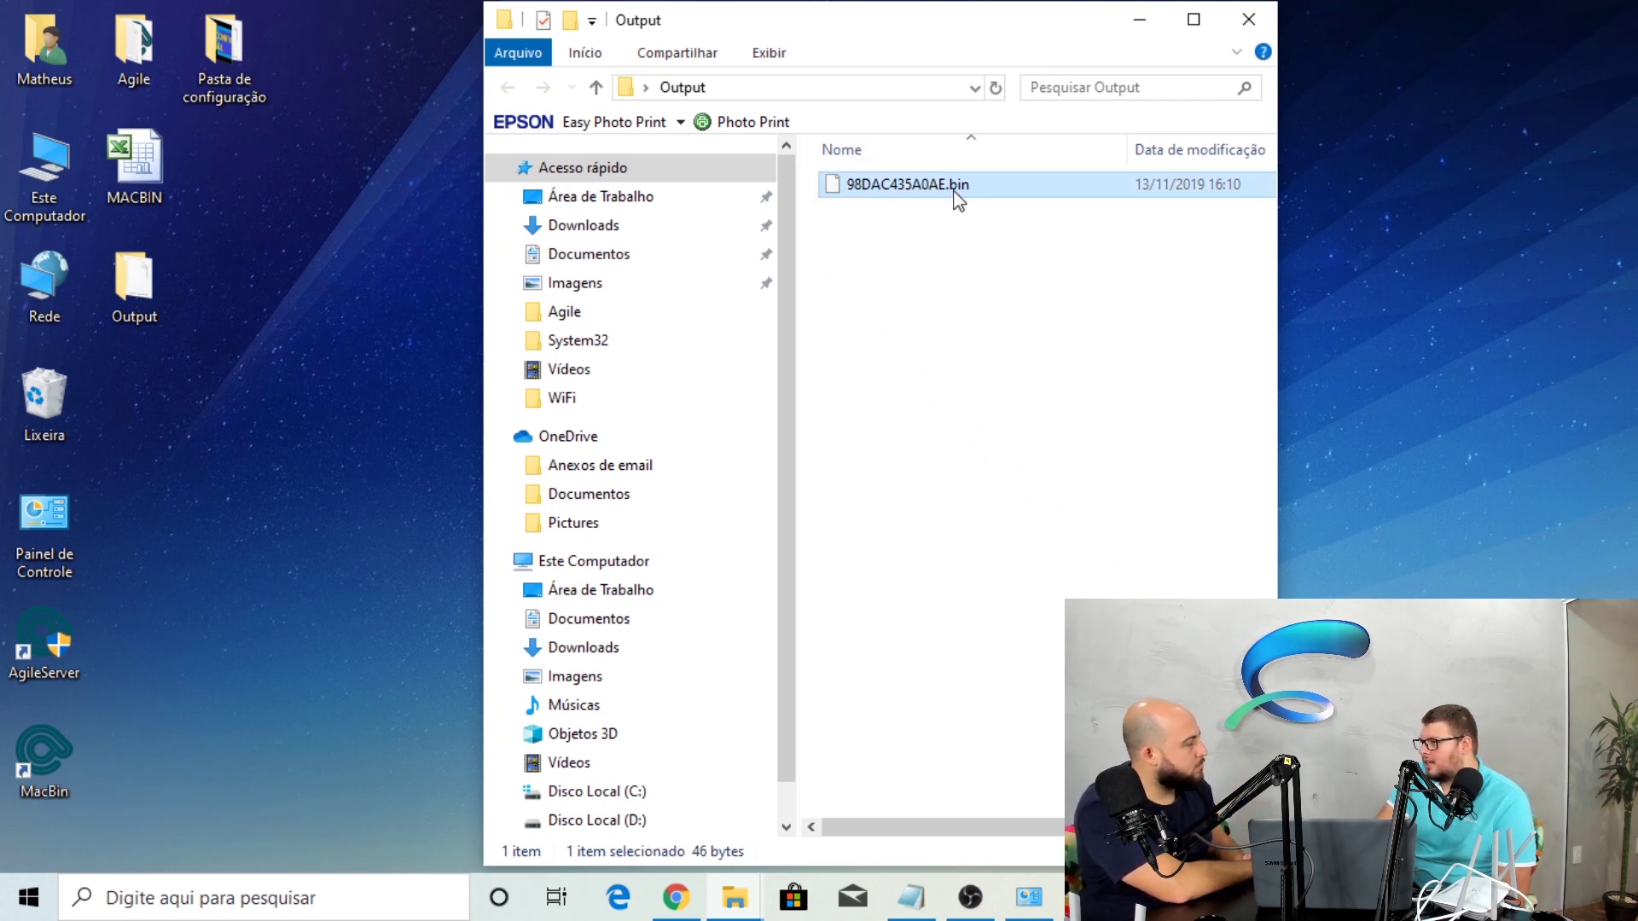
click(874, 263)
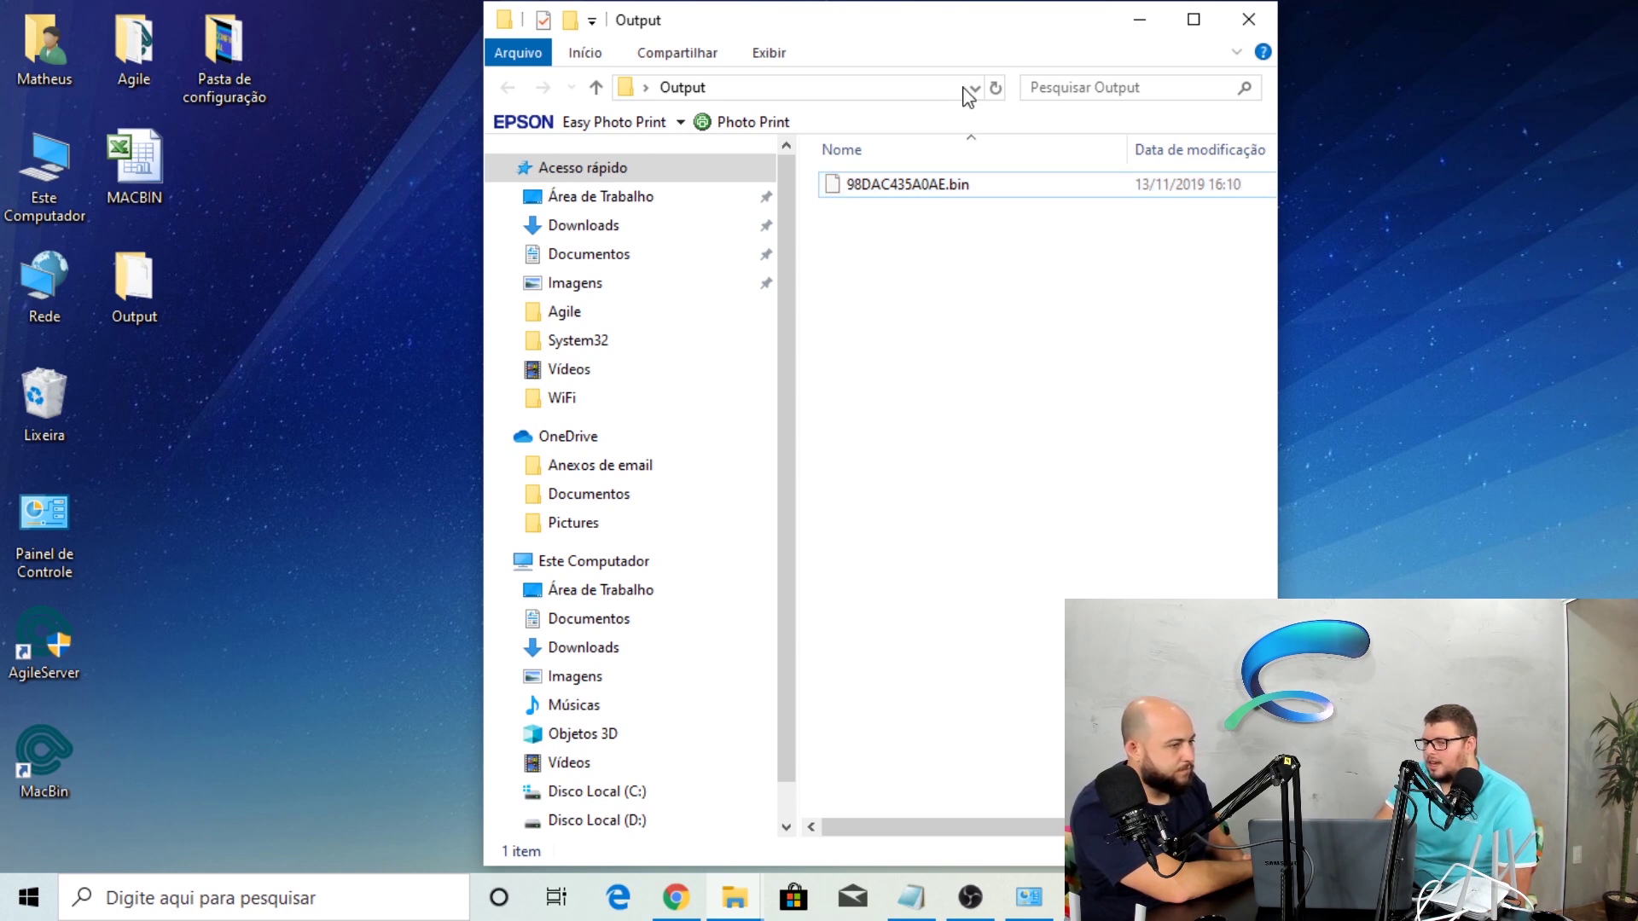
drag(954, 29, 1258, 82)
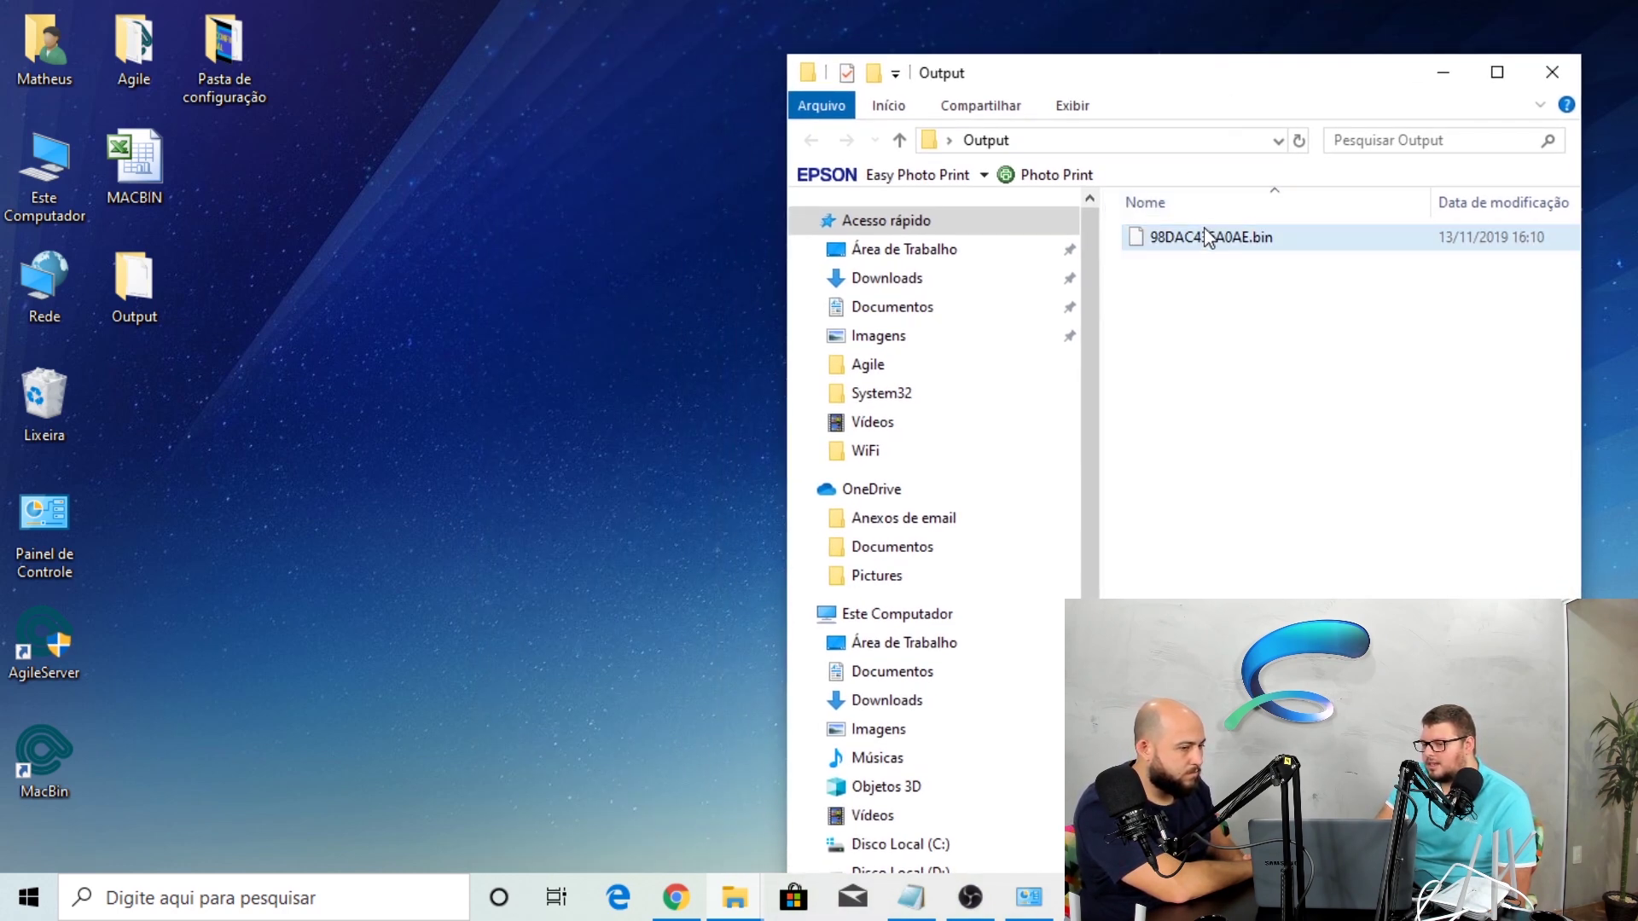
click(202, 68)
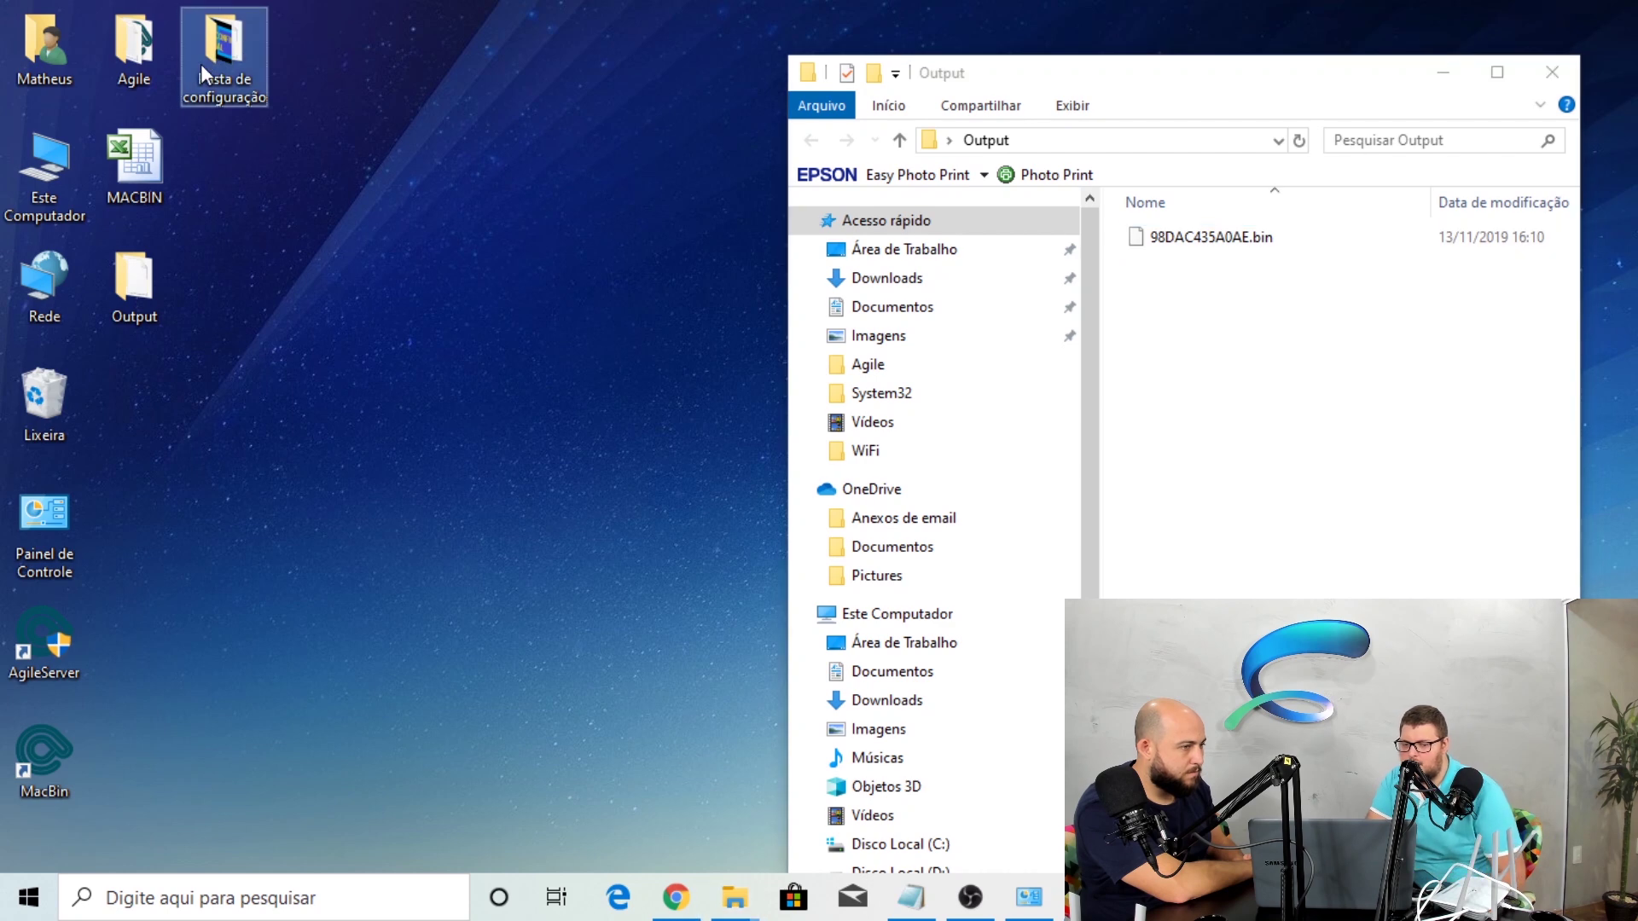
Copy 98DAC435A0AE.bin from Output and paste it into Pasta de configuração
double_click(201, 64)
click(1217, 209)
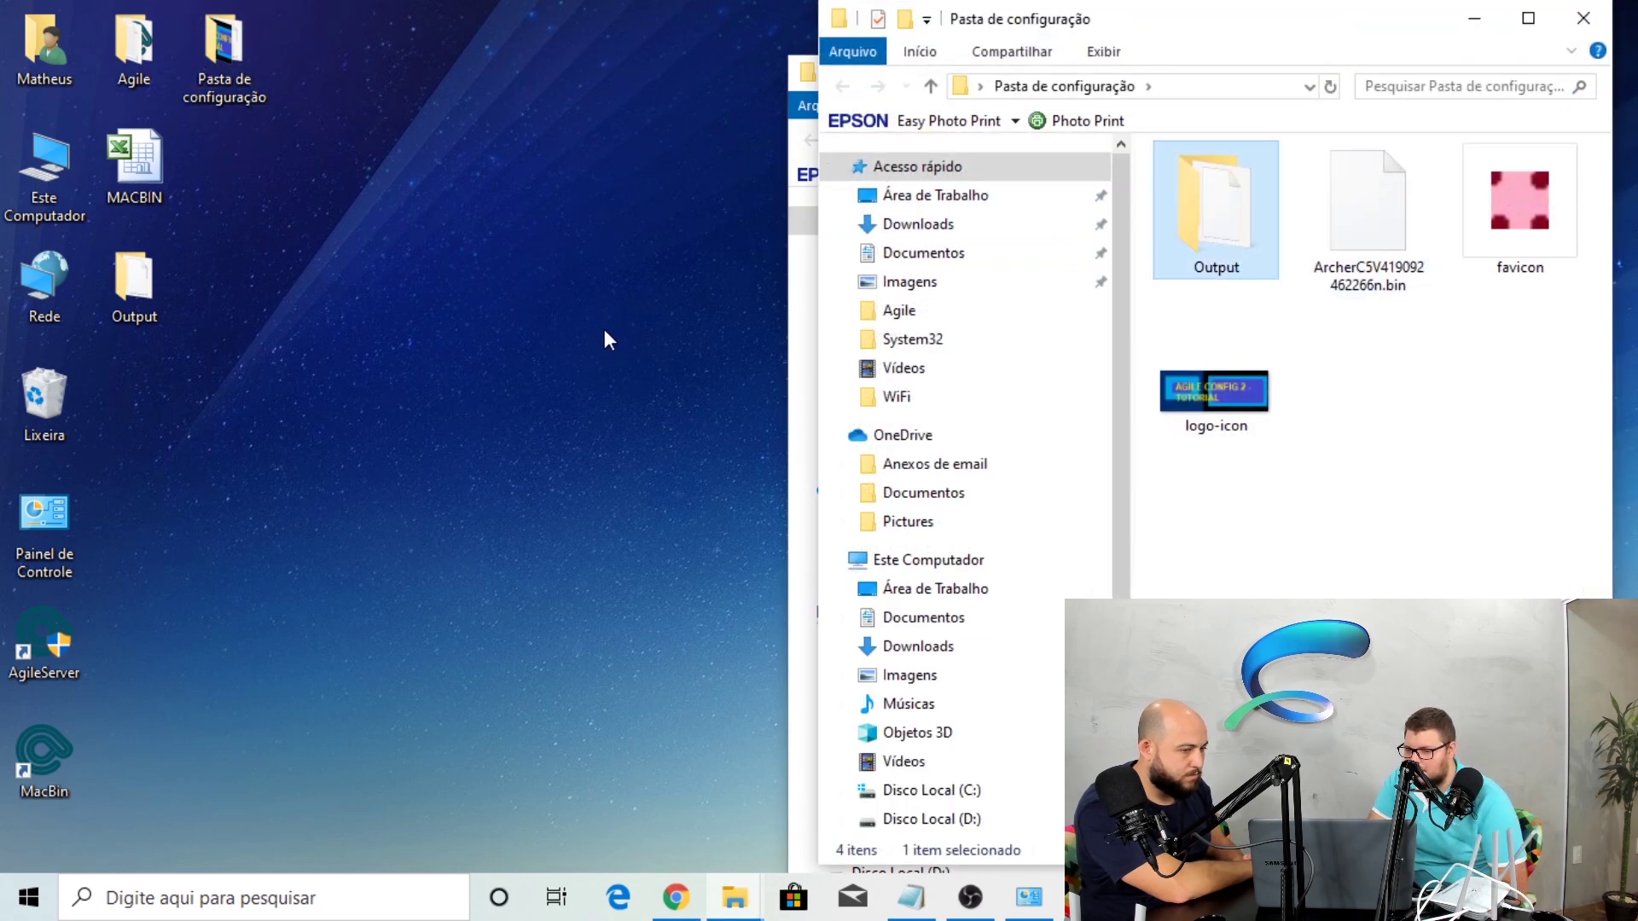
double_click(1201, 229)
drag(1291, 22, 1327, 250)
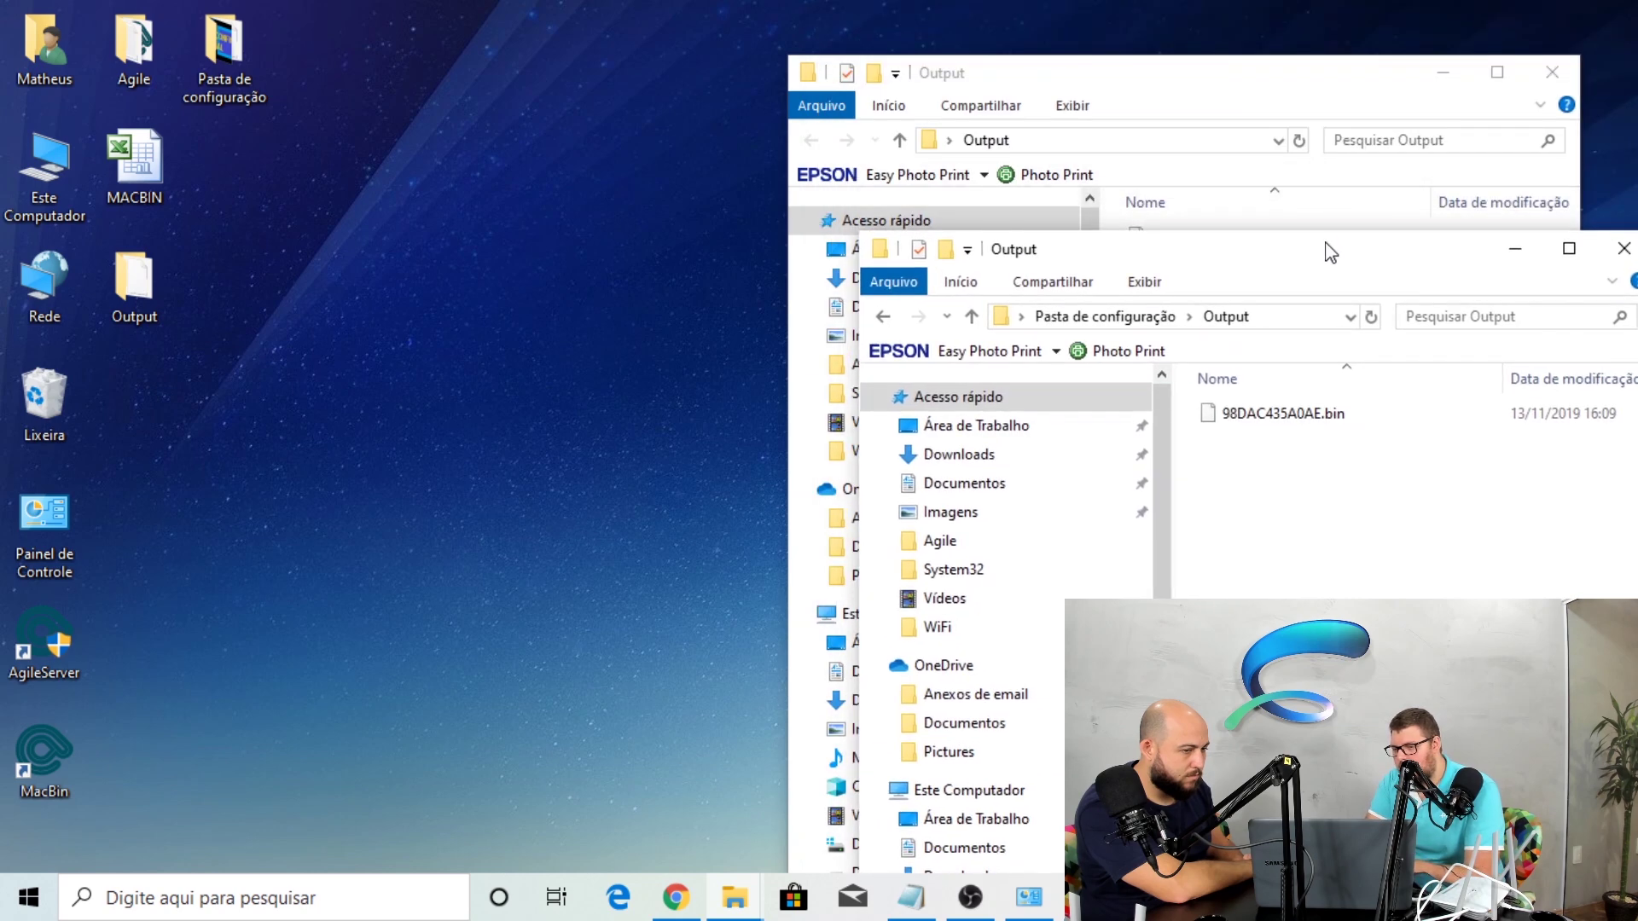
click(1261, 416)
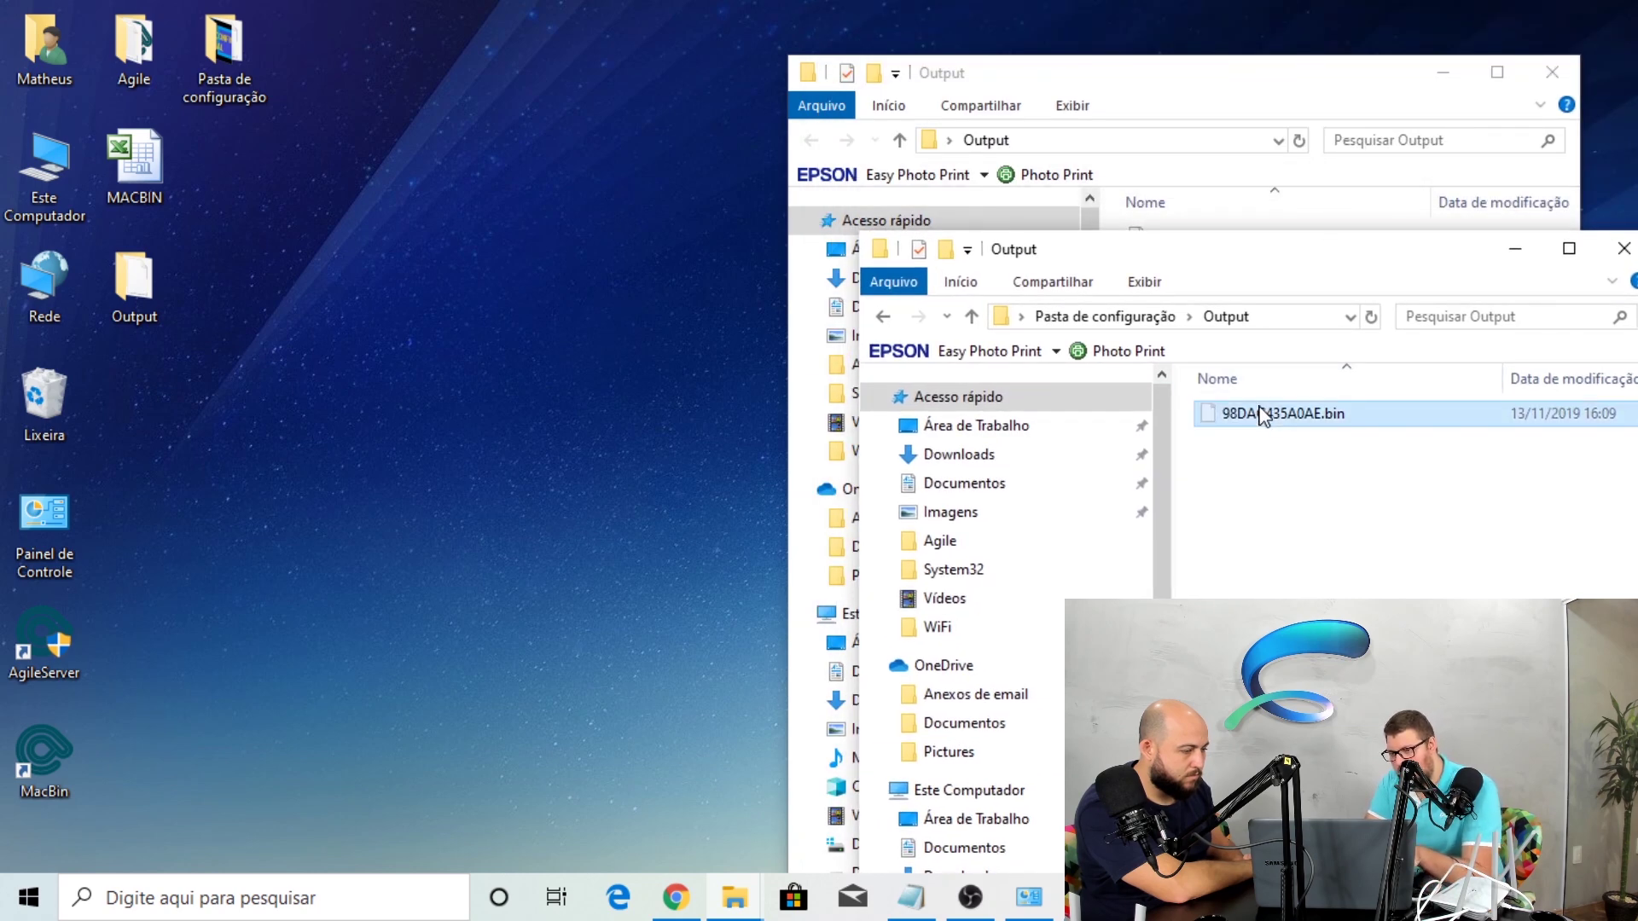
click(1119, 321)
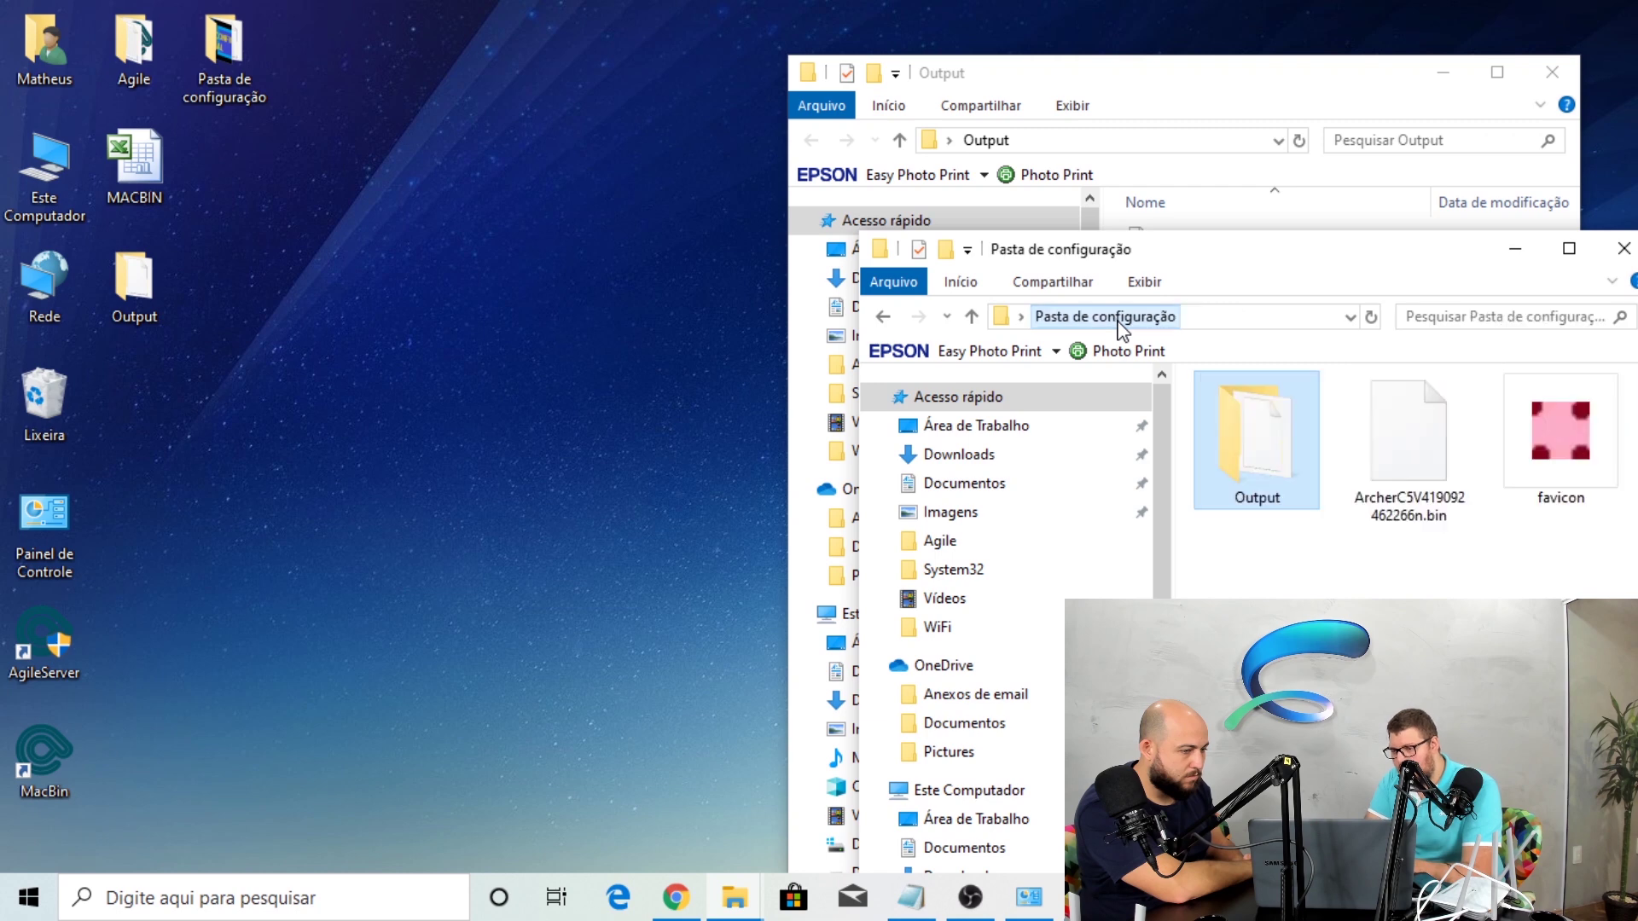
right_click(1457, 439)
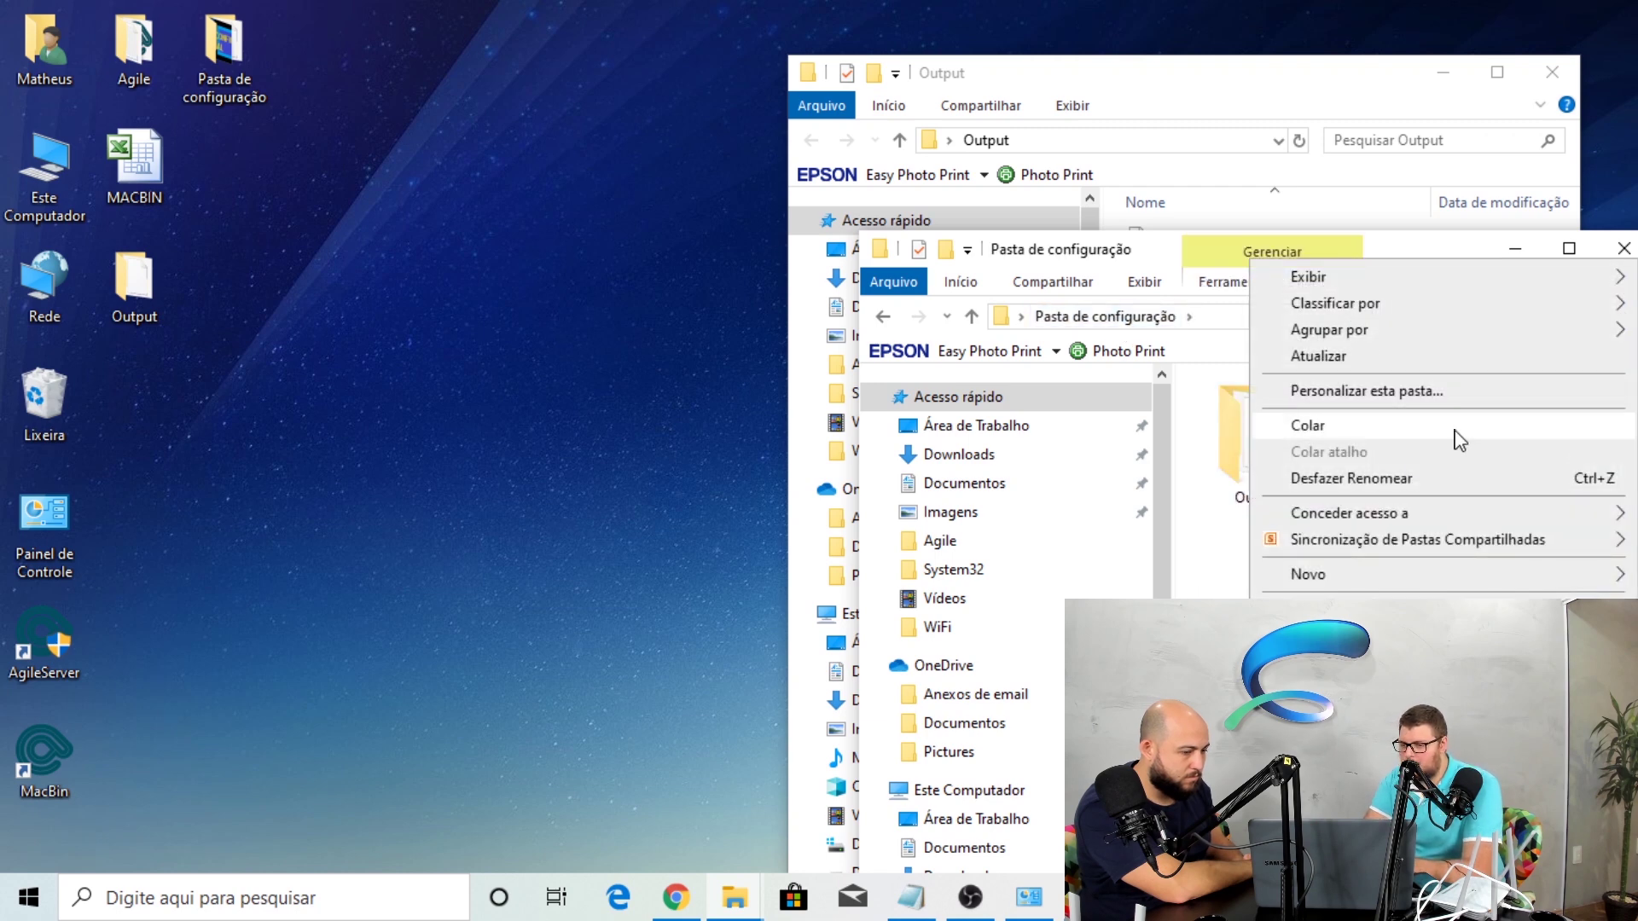
click(1425, 427)
Close both the Output and Pasta de configuração Explorer windows
drag(1433, 259, 1072, 31)
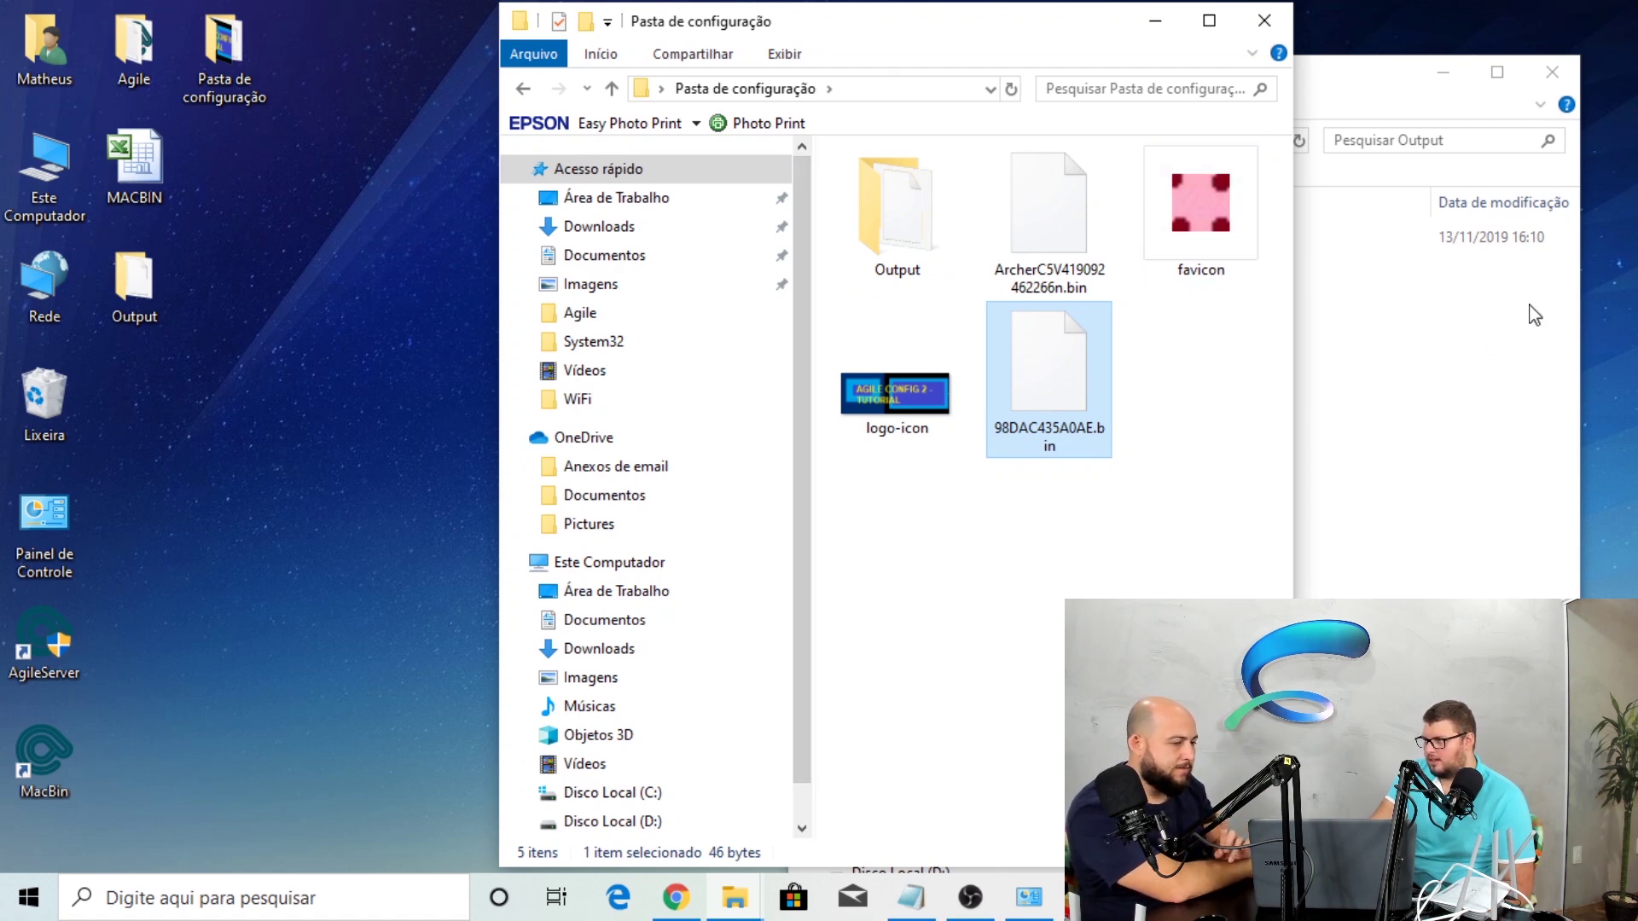
click(1550, 73)
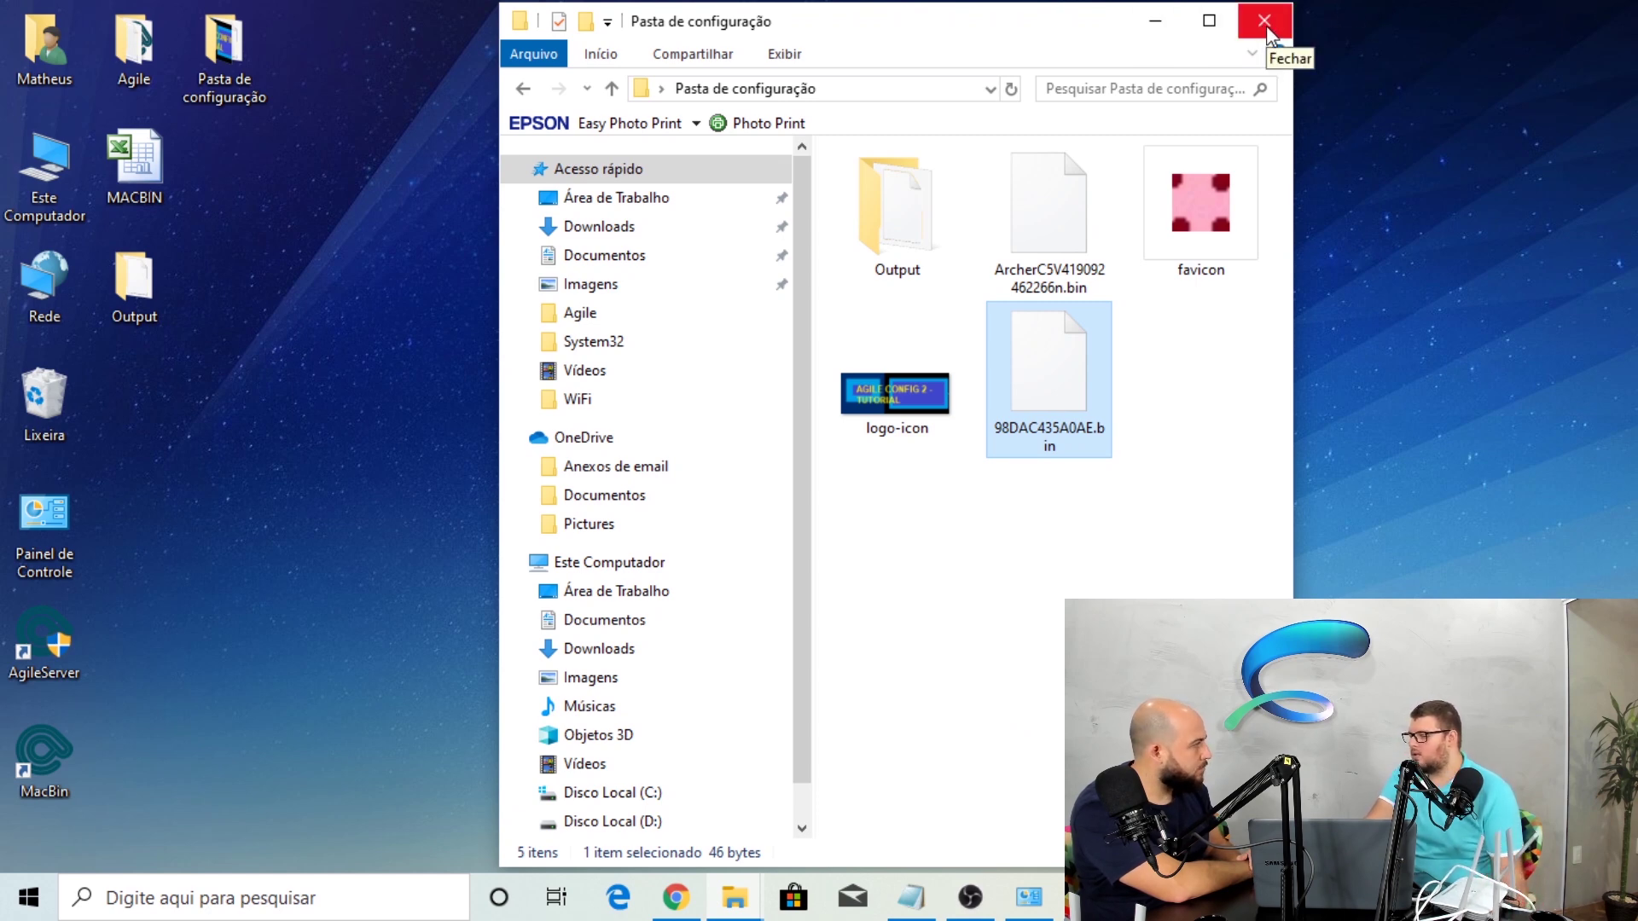
click(1265, 21)
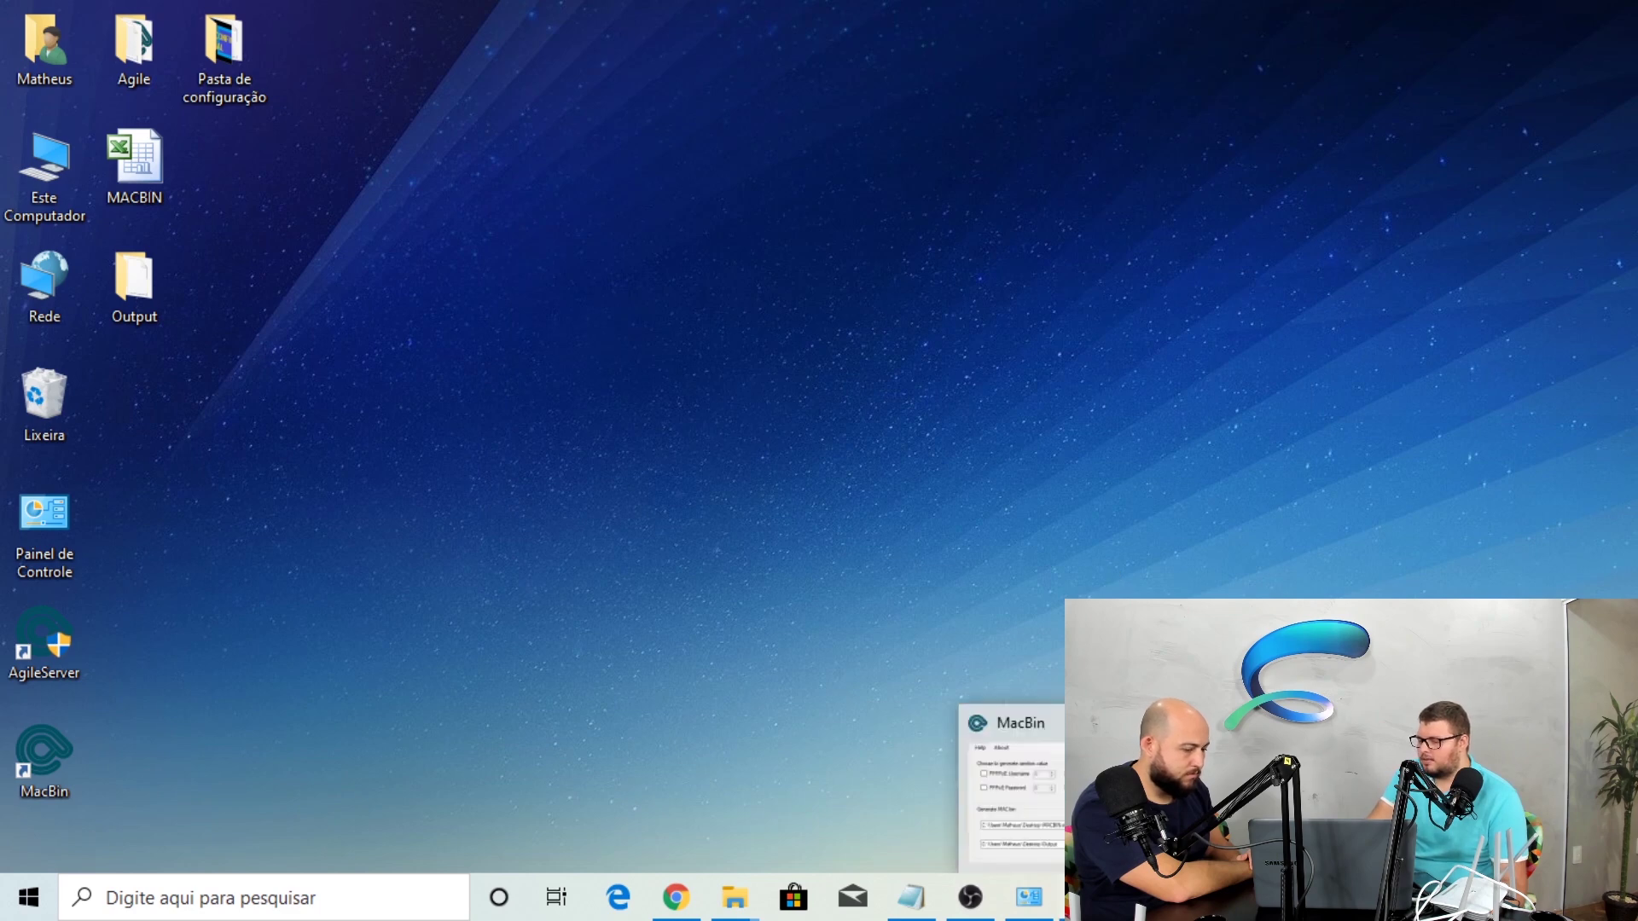
Close the MacBin application and the MACBIN Excel workbook from the taskbar
click(1088, 897)
click(1078, 220)
click(1088, 898)
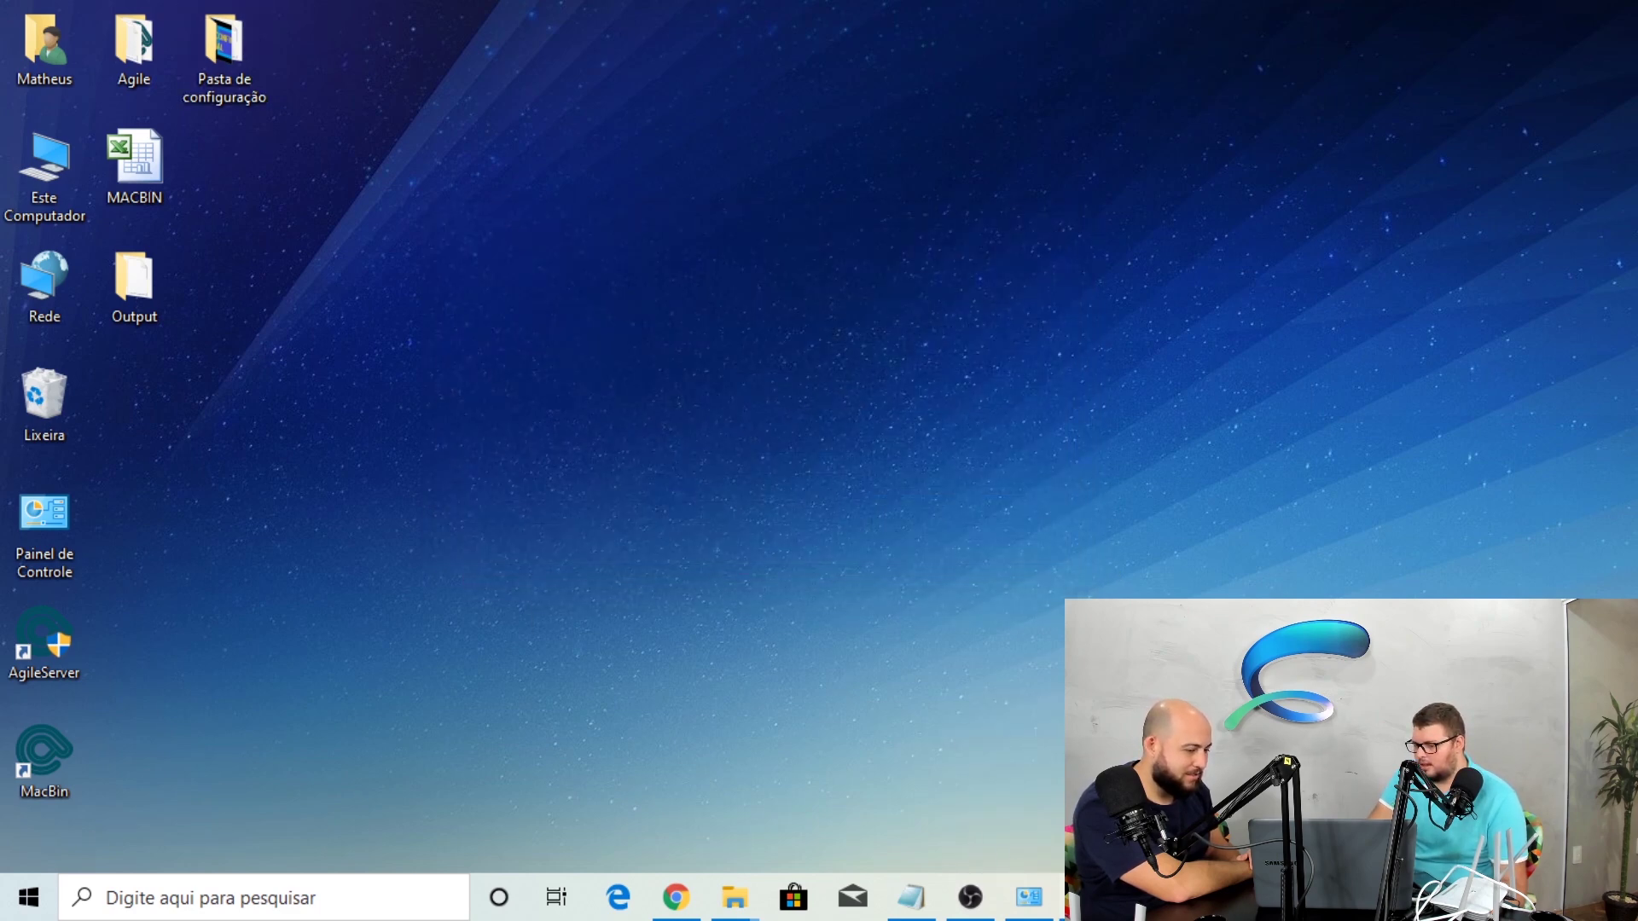
click(1624, 10)
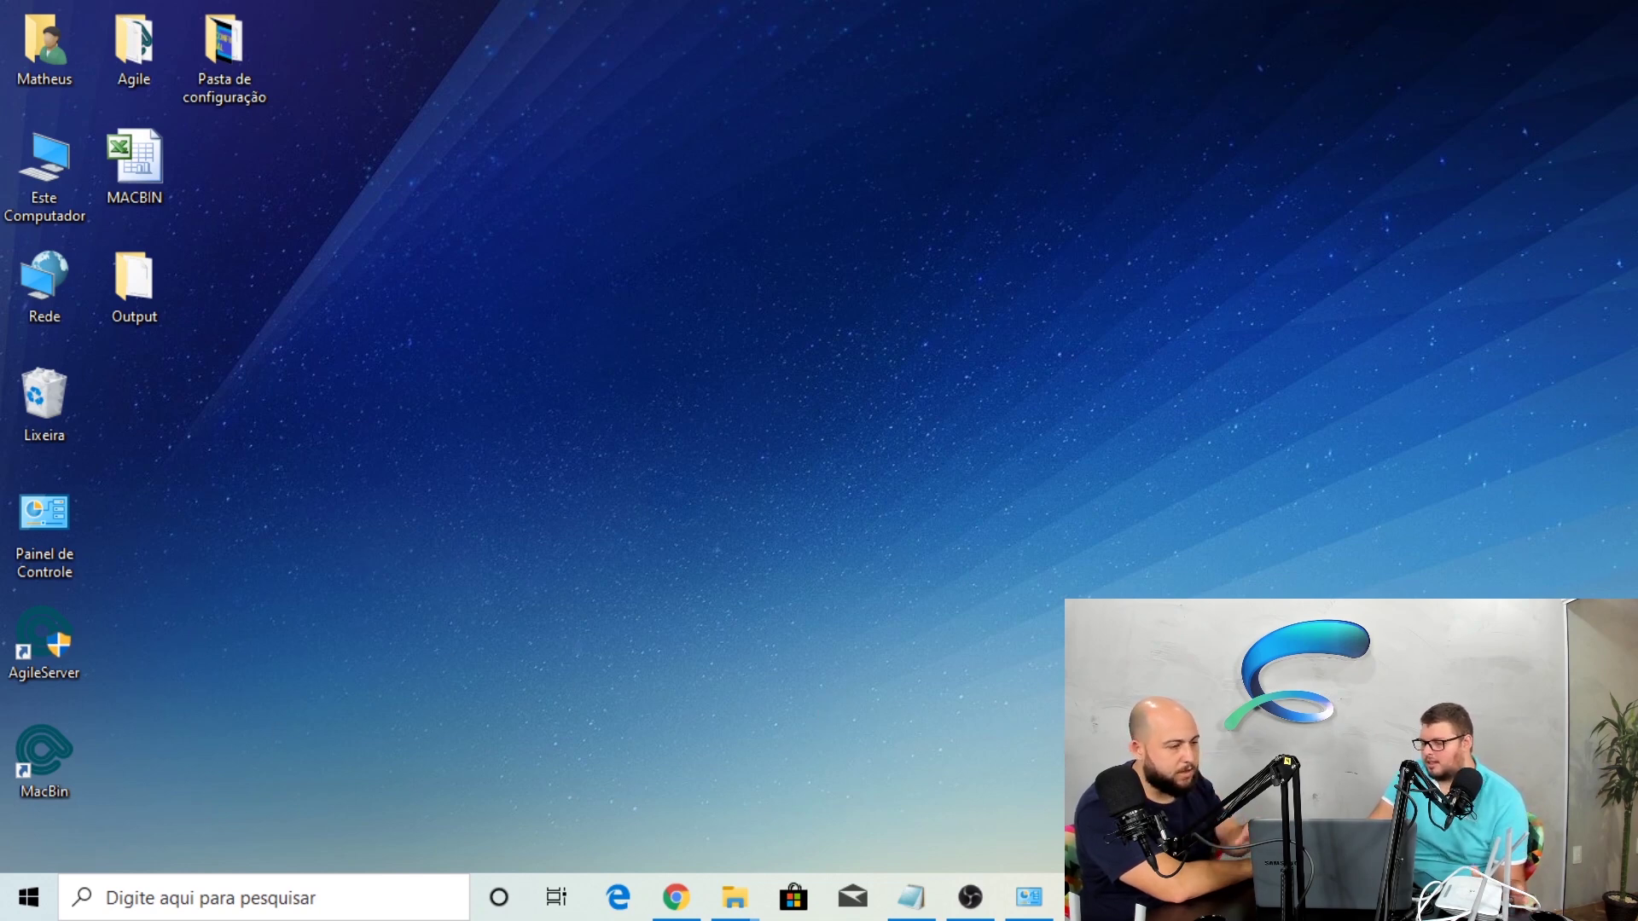
Give Ethernet's IPv4 the static address 192.168.66.10, mask 255.255.255.0, then close Network Connections
click(1050, 898)
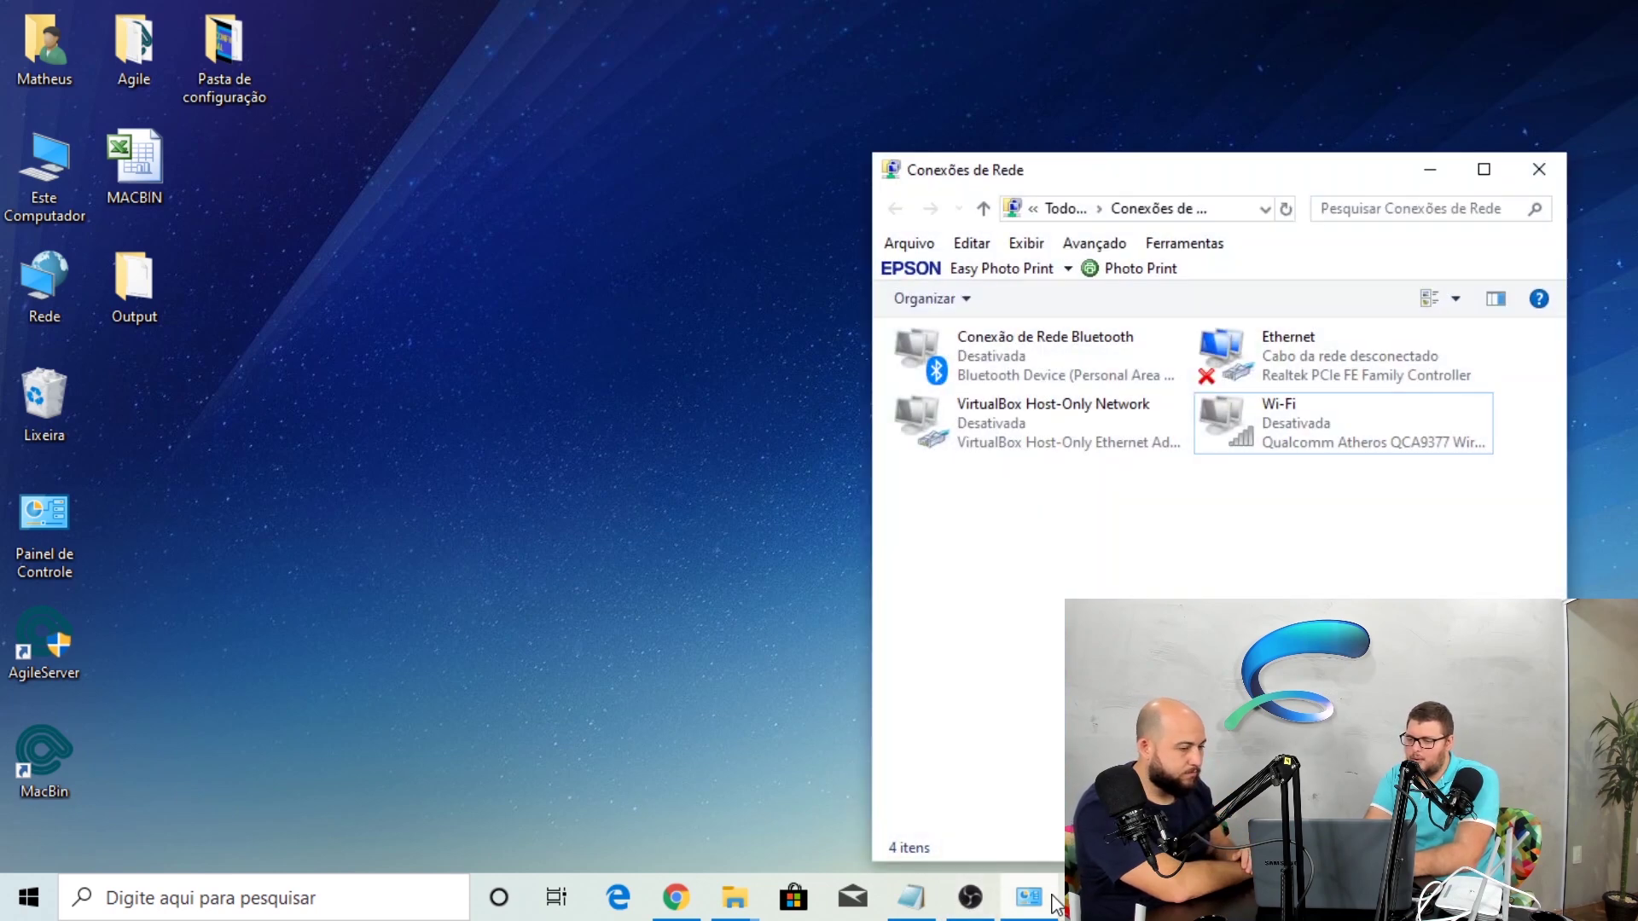
right_click(1301, 350)
click(1373, 573)
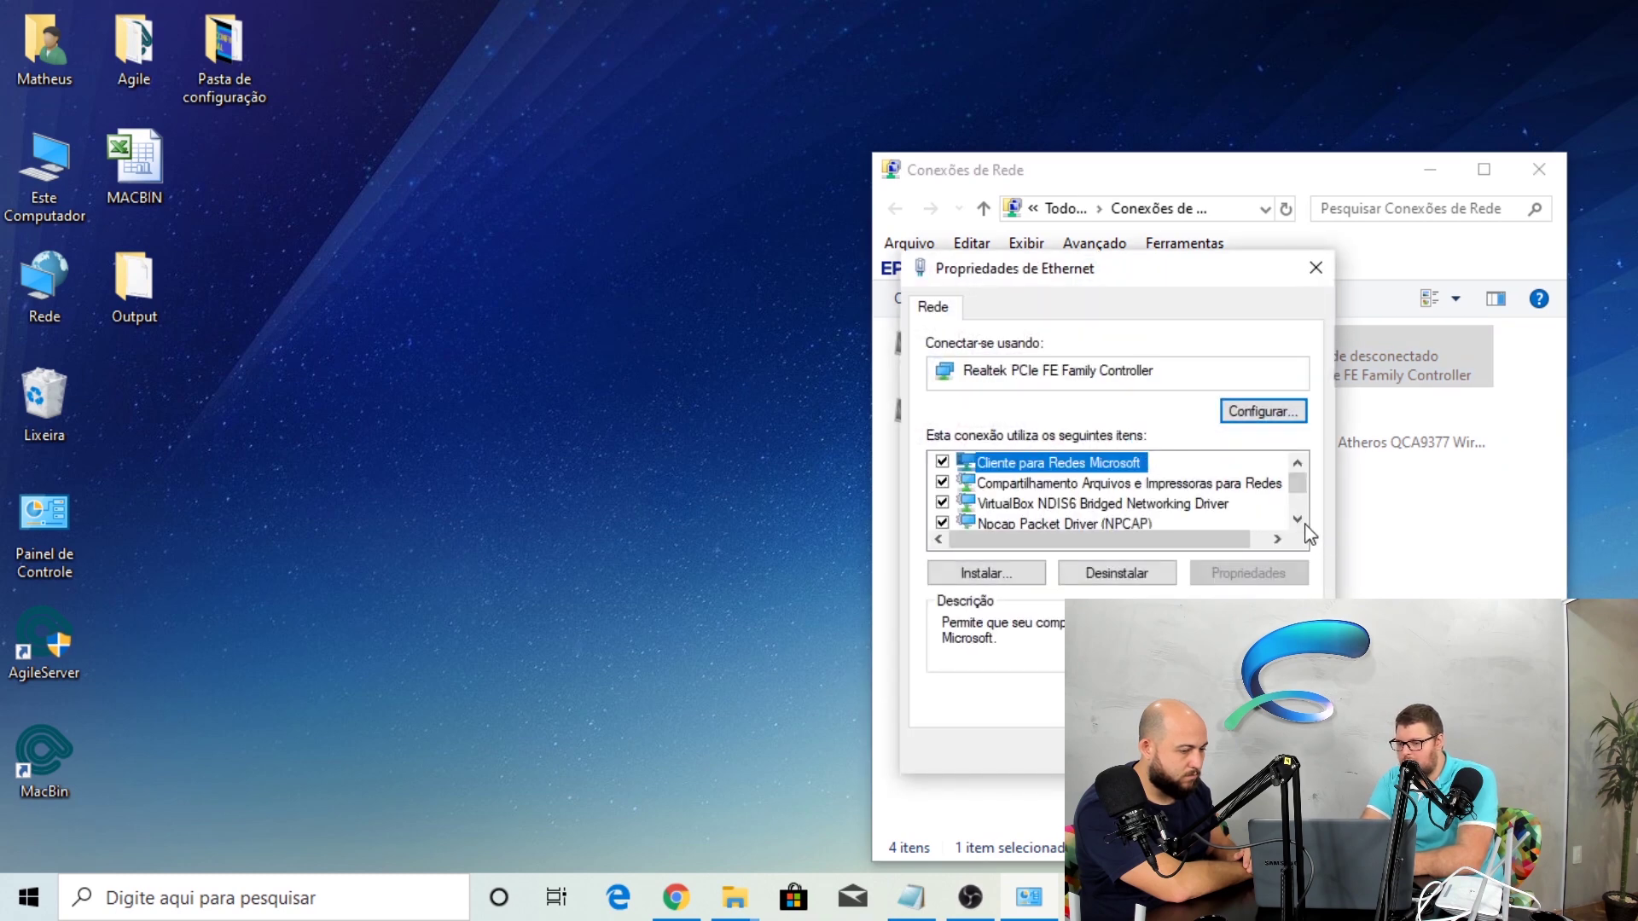
click(1297, 519)
click(1297, 519)
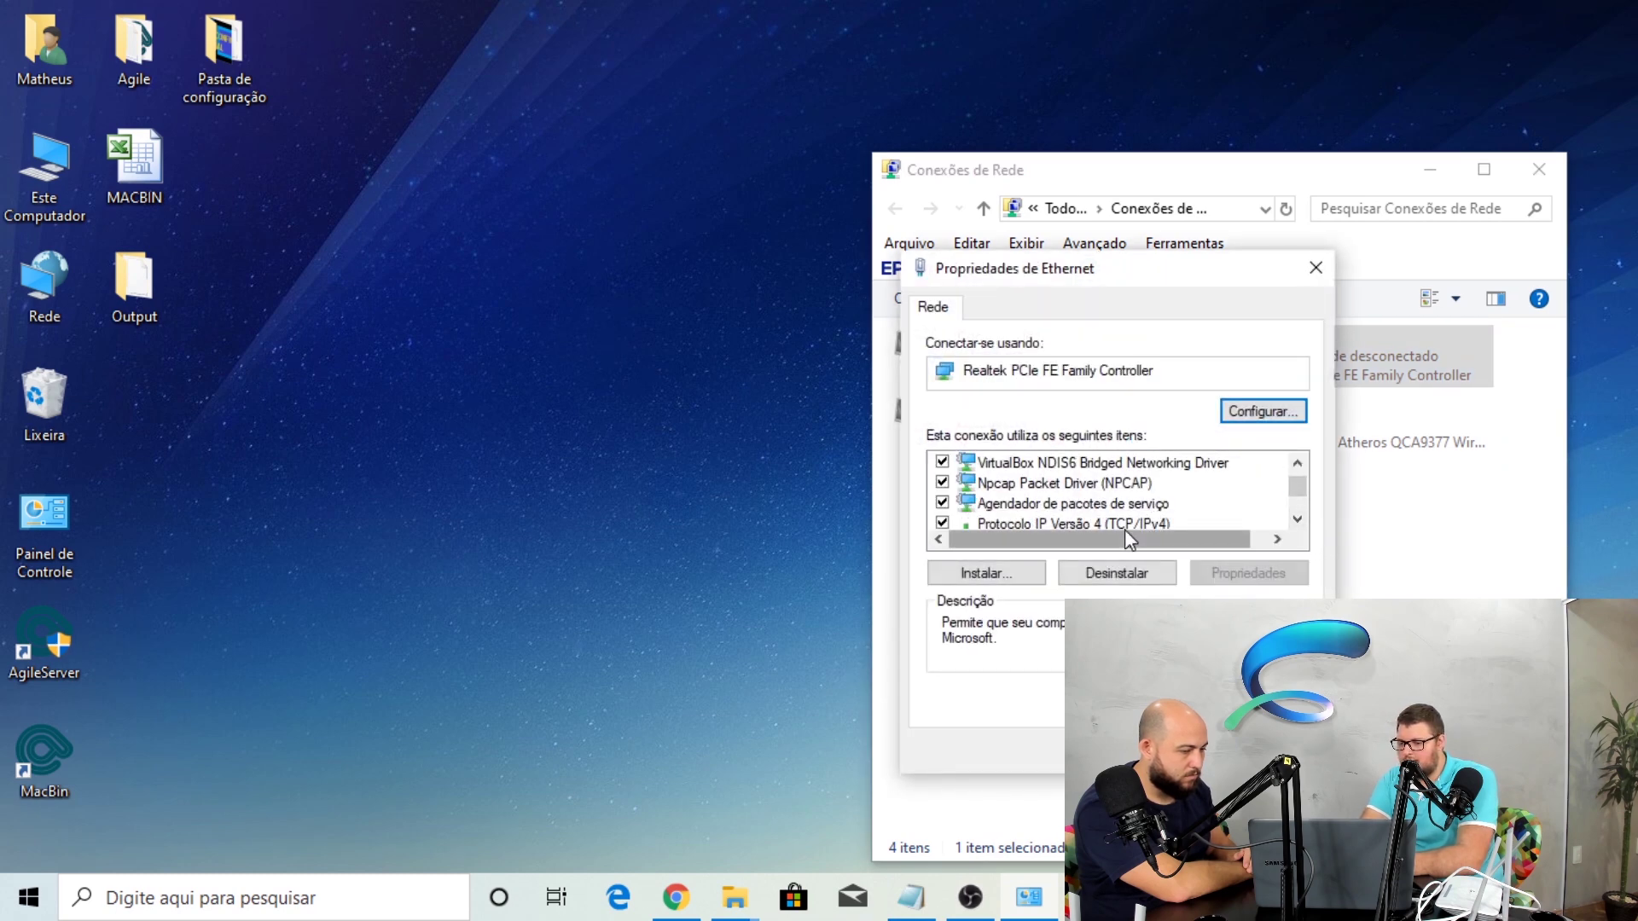
double_click(1098, 520)
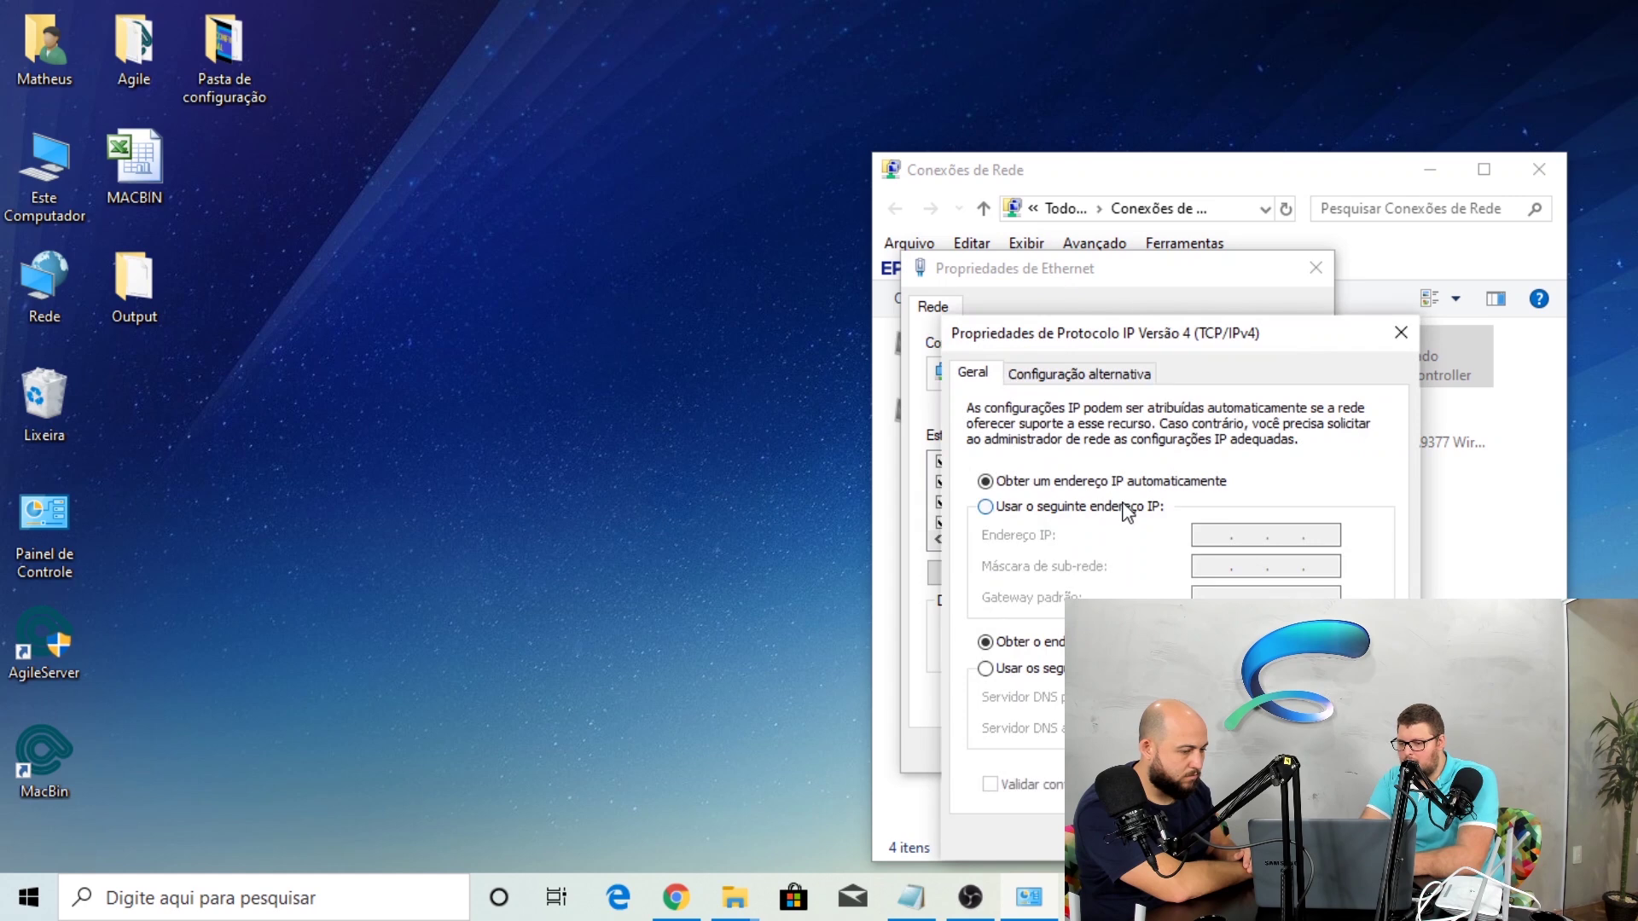
click(1125, 507)
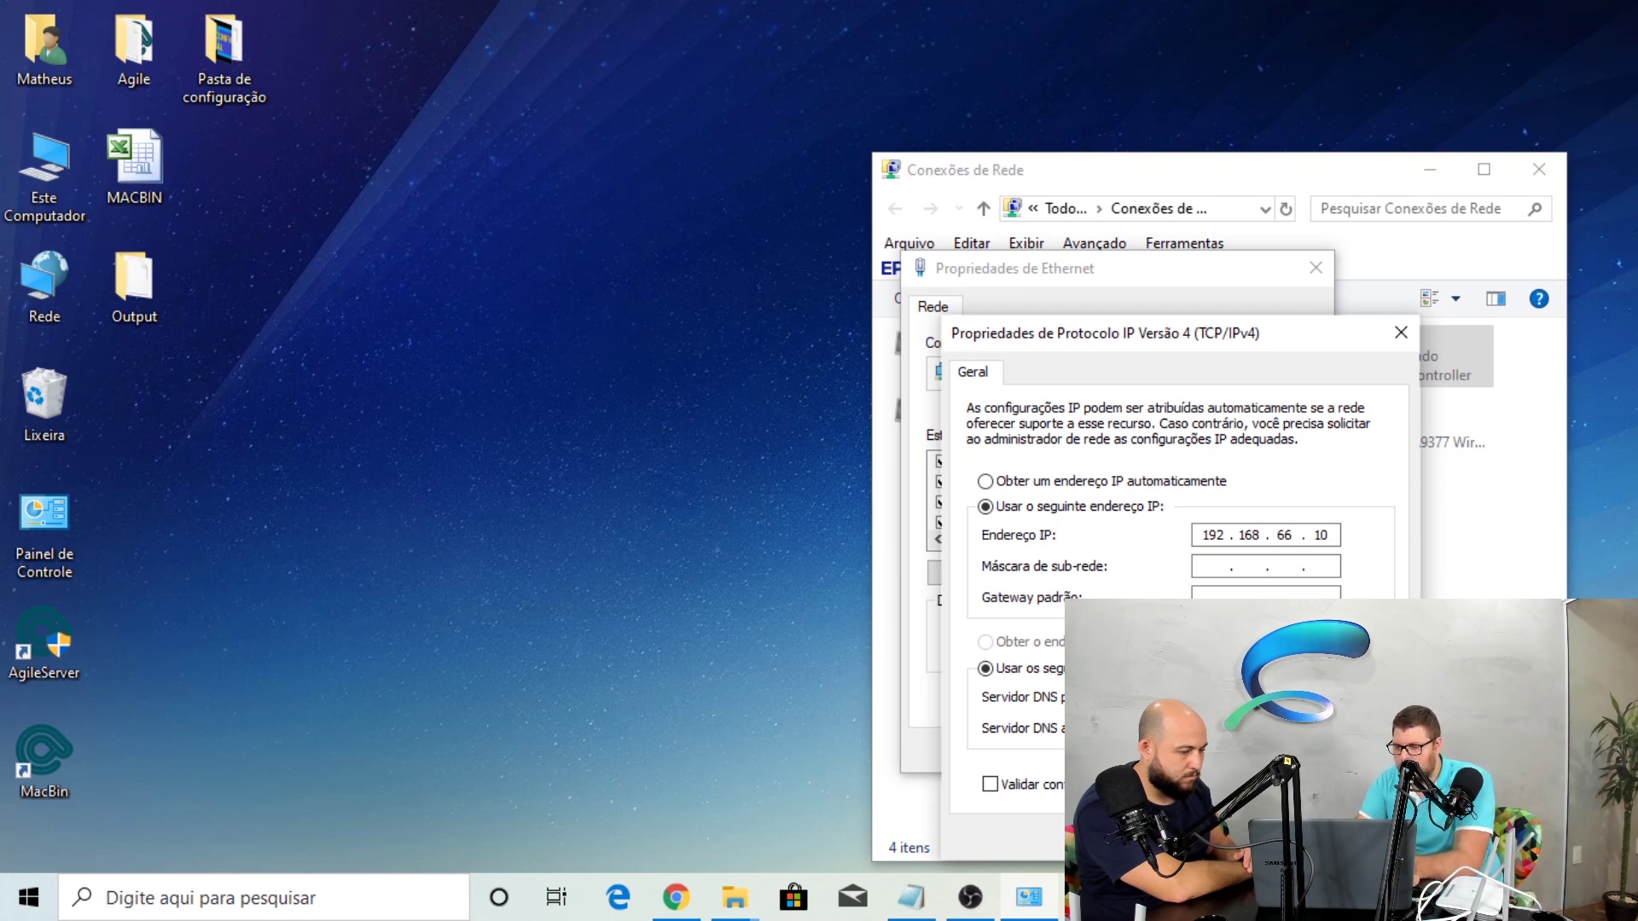
key(Tab)
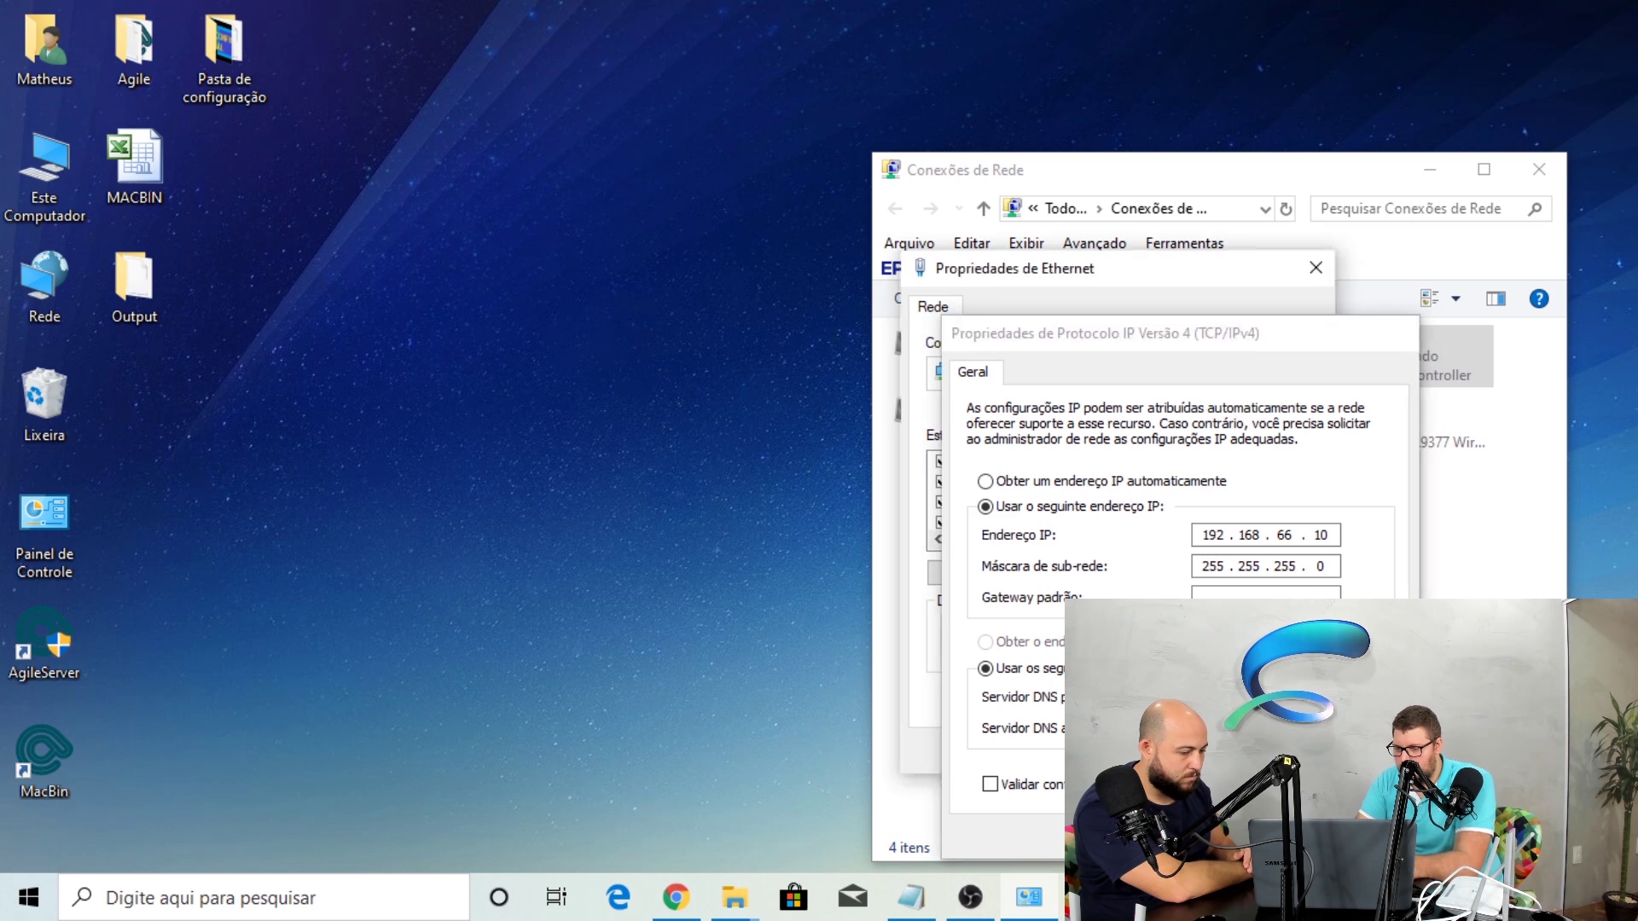
key(Return)
key(Return)
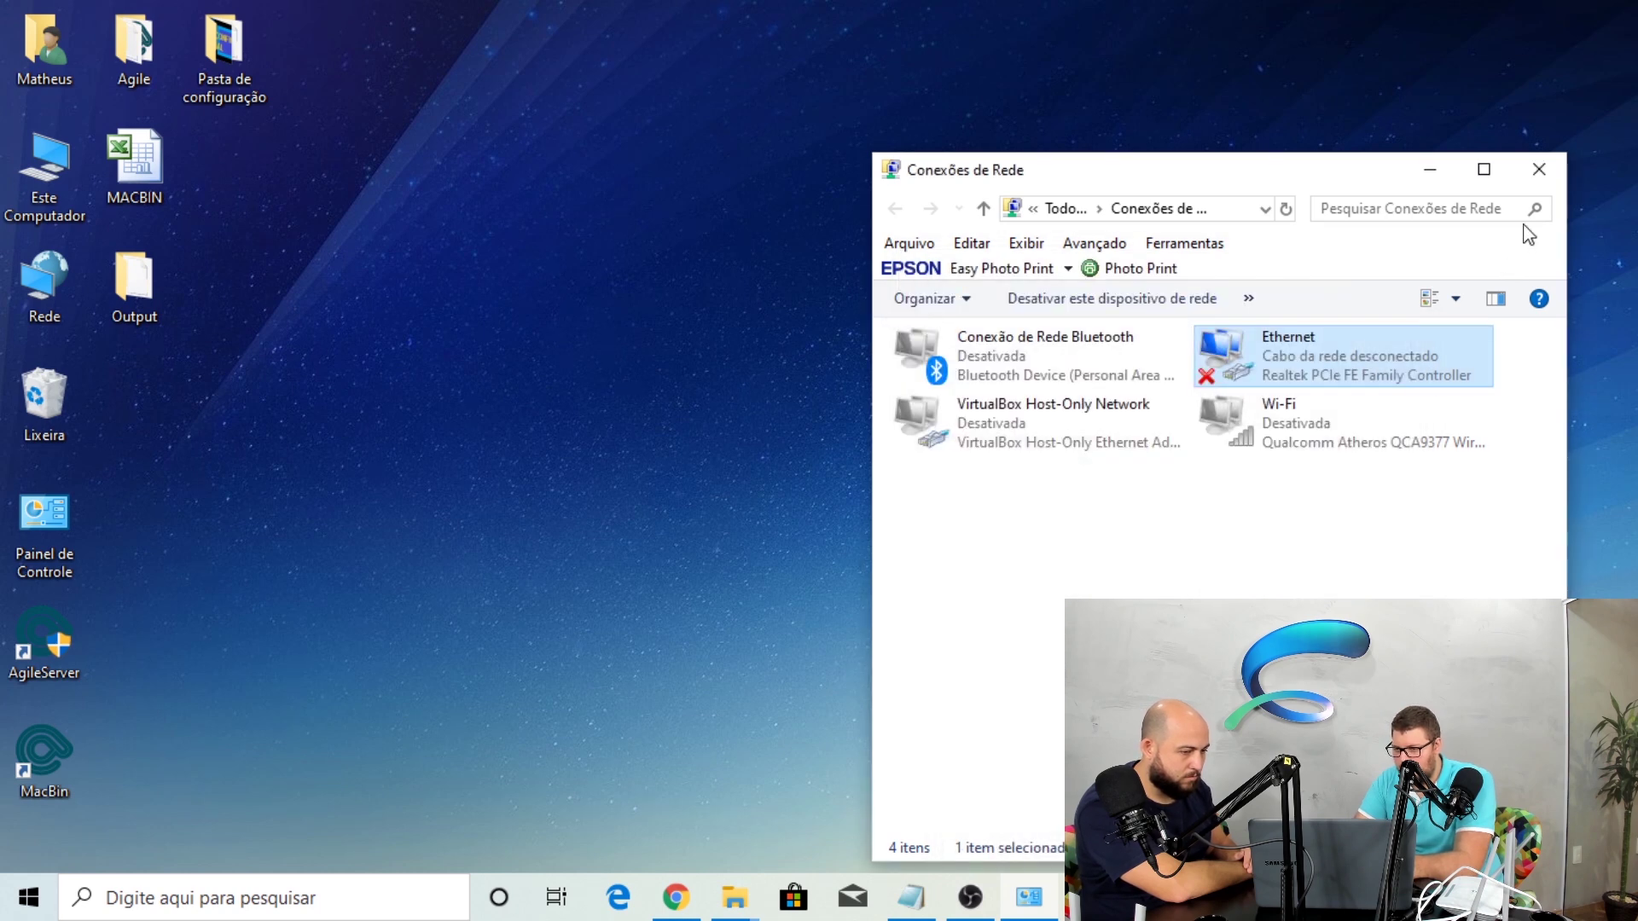
click(1536, 168)
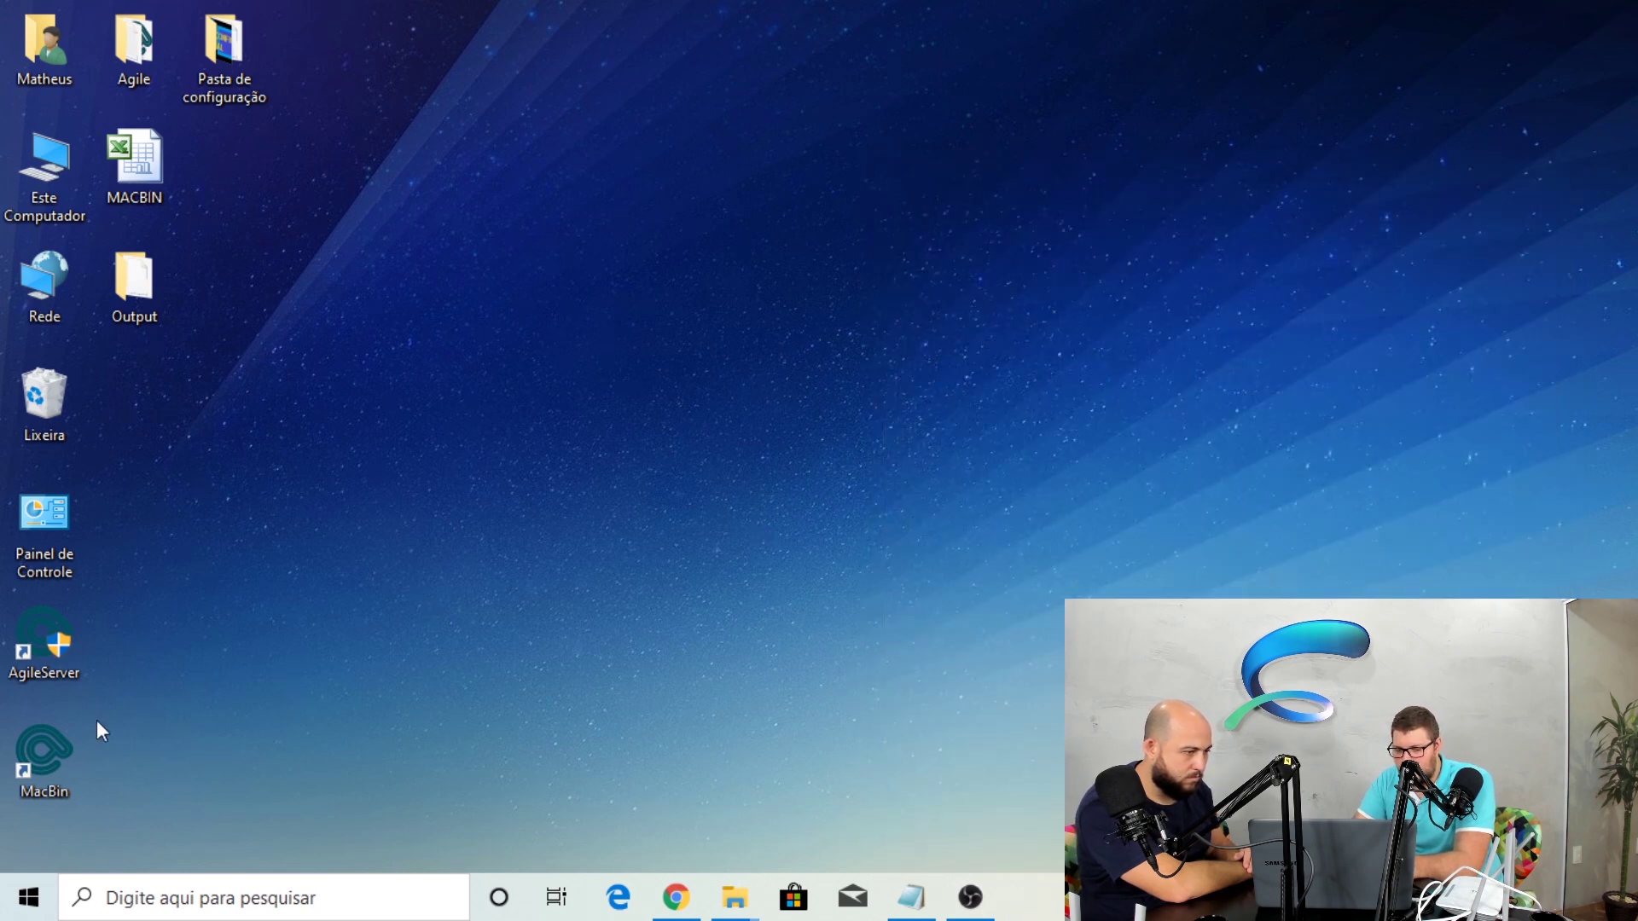
Launch AgileServer from its desktop shortcut and approve the administrator prompt
double_click(62, 648)
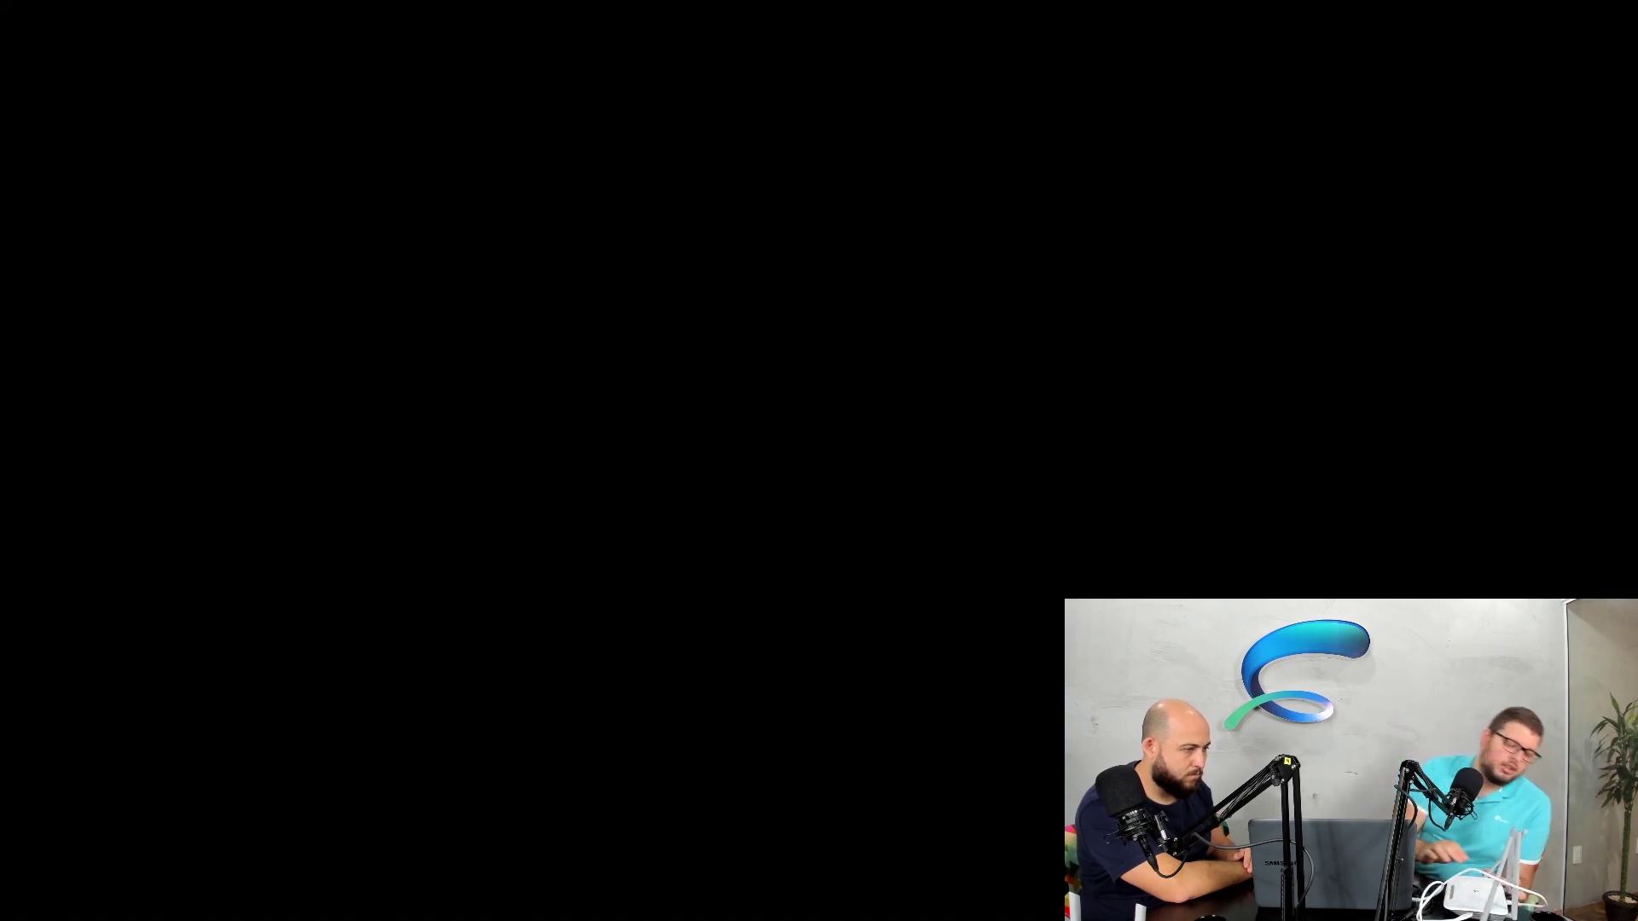
click(754, 522)
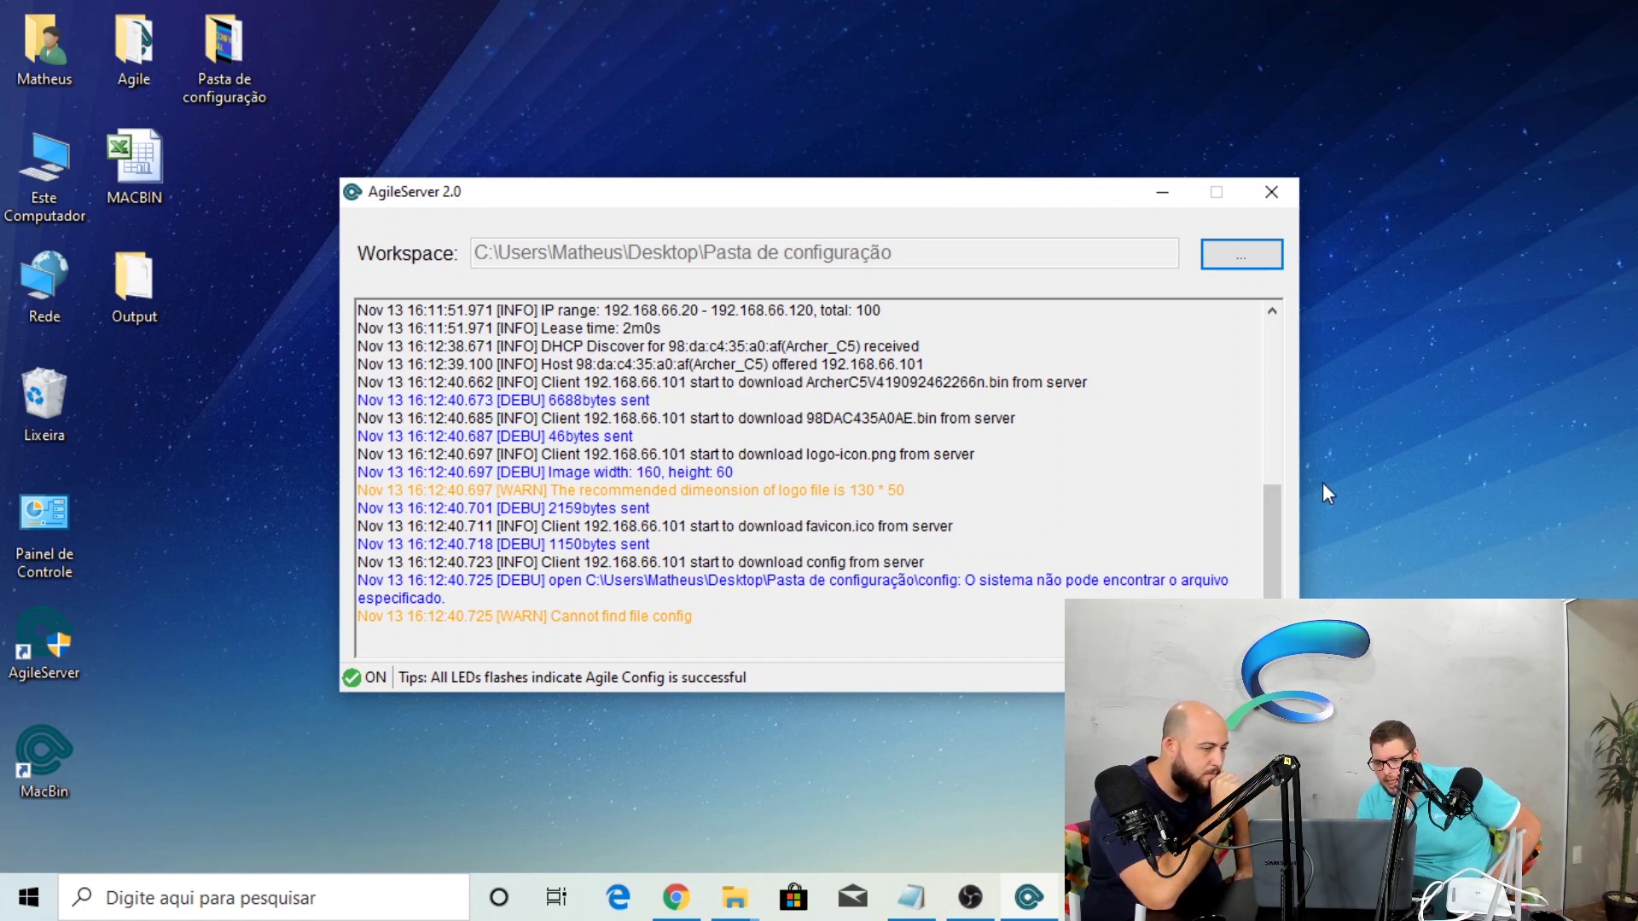
Highlight the firmware file, MAC-named file, 6688 and 46 byte sizes, and logo lines in the log
scroll(1283, 540, up, 1)
drag(1279, 531, 1274, 492)
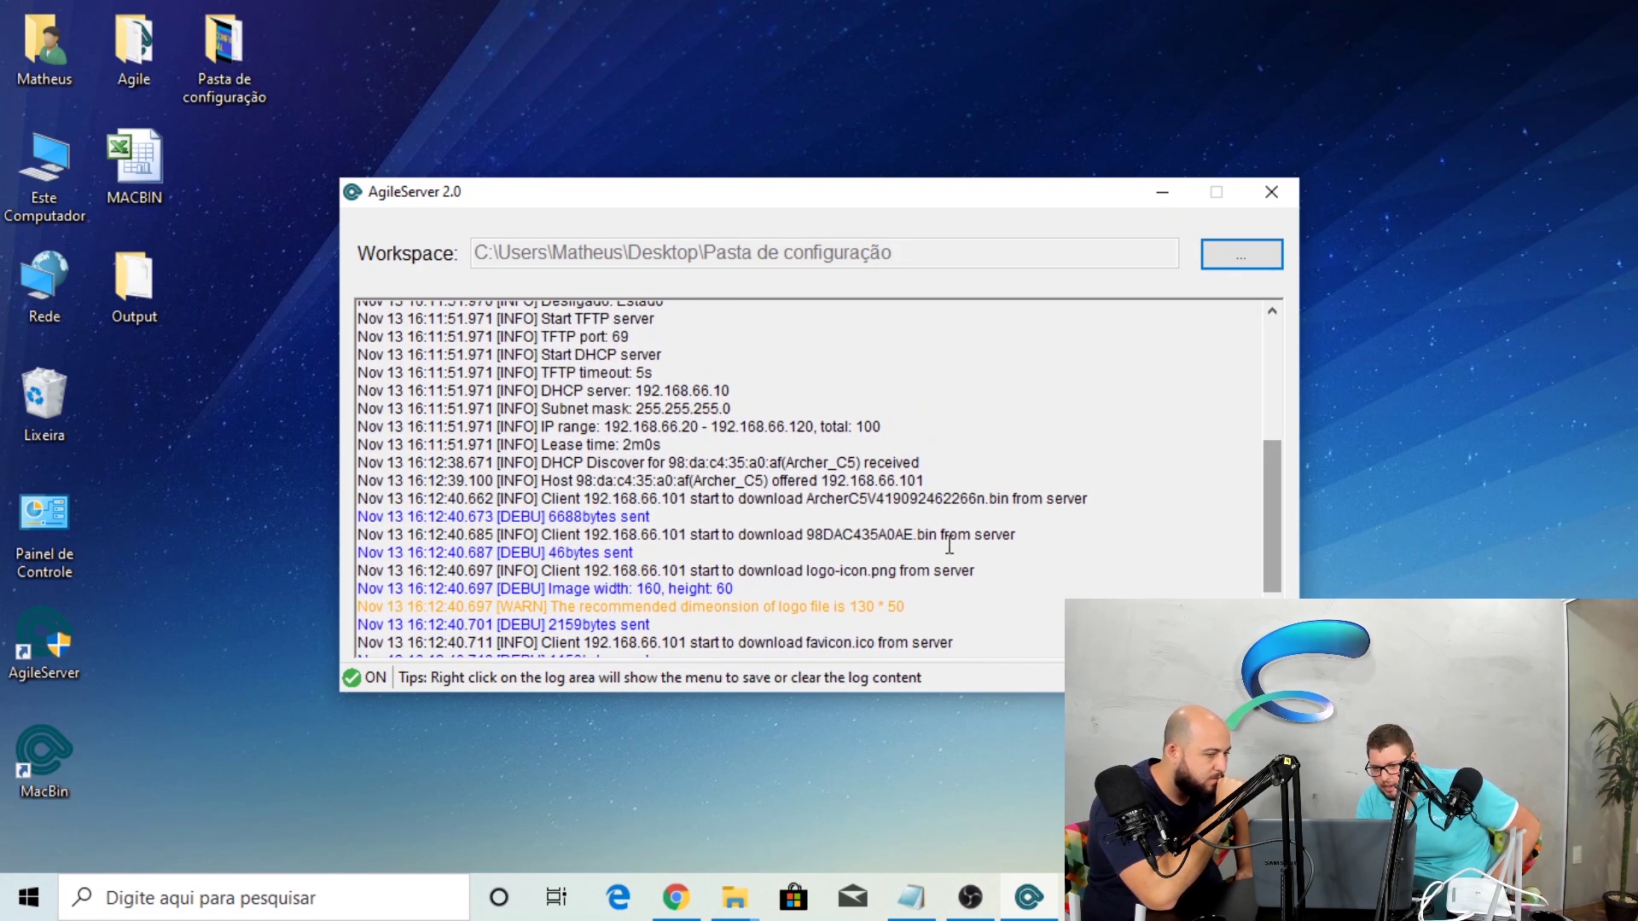
double_click(880, 499)
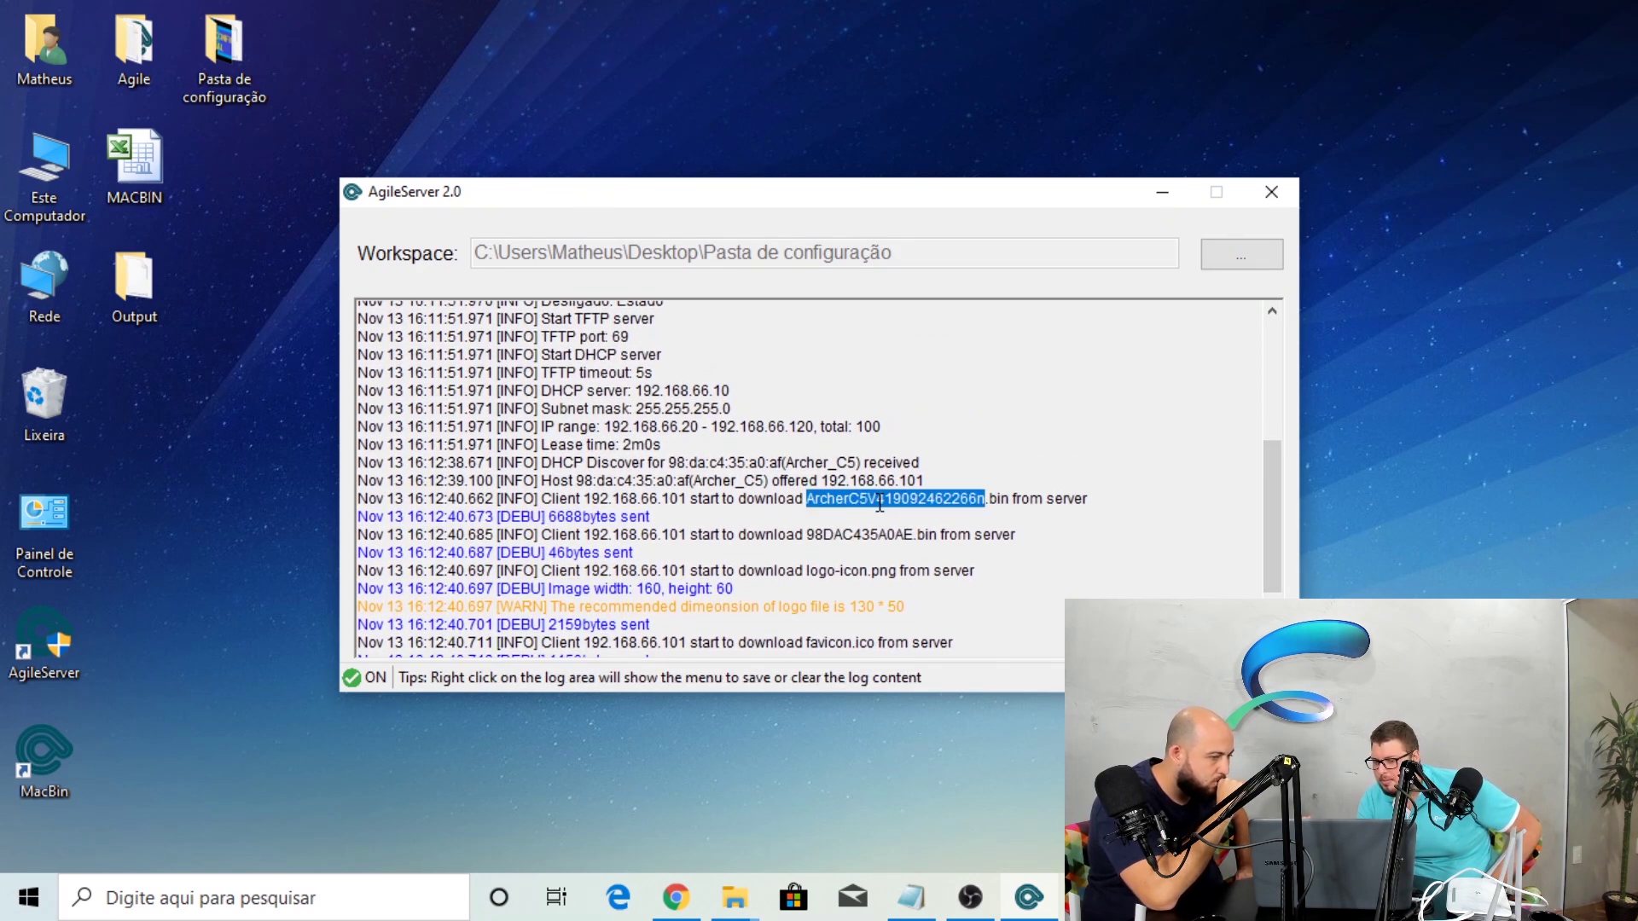
double_click(850, 538)
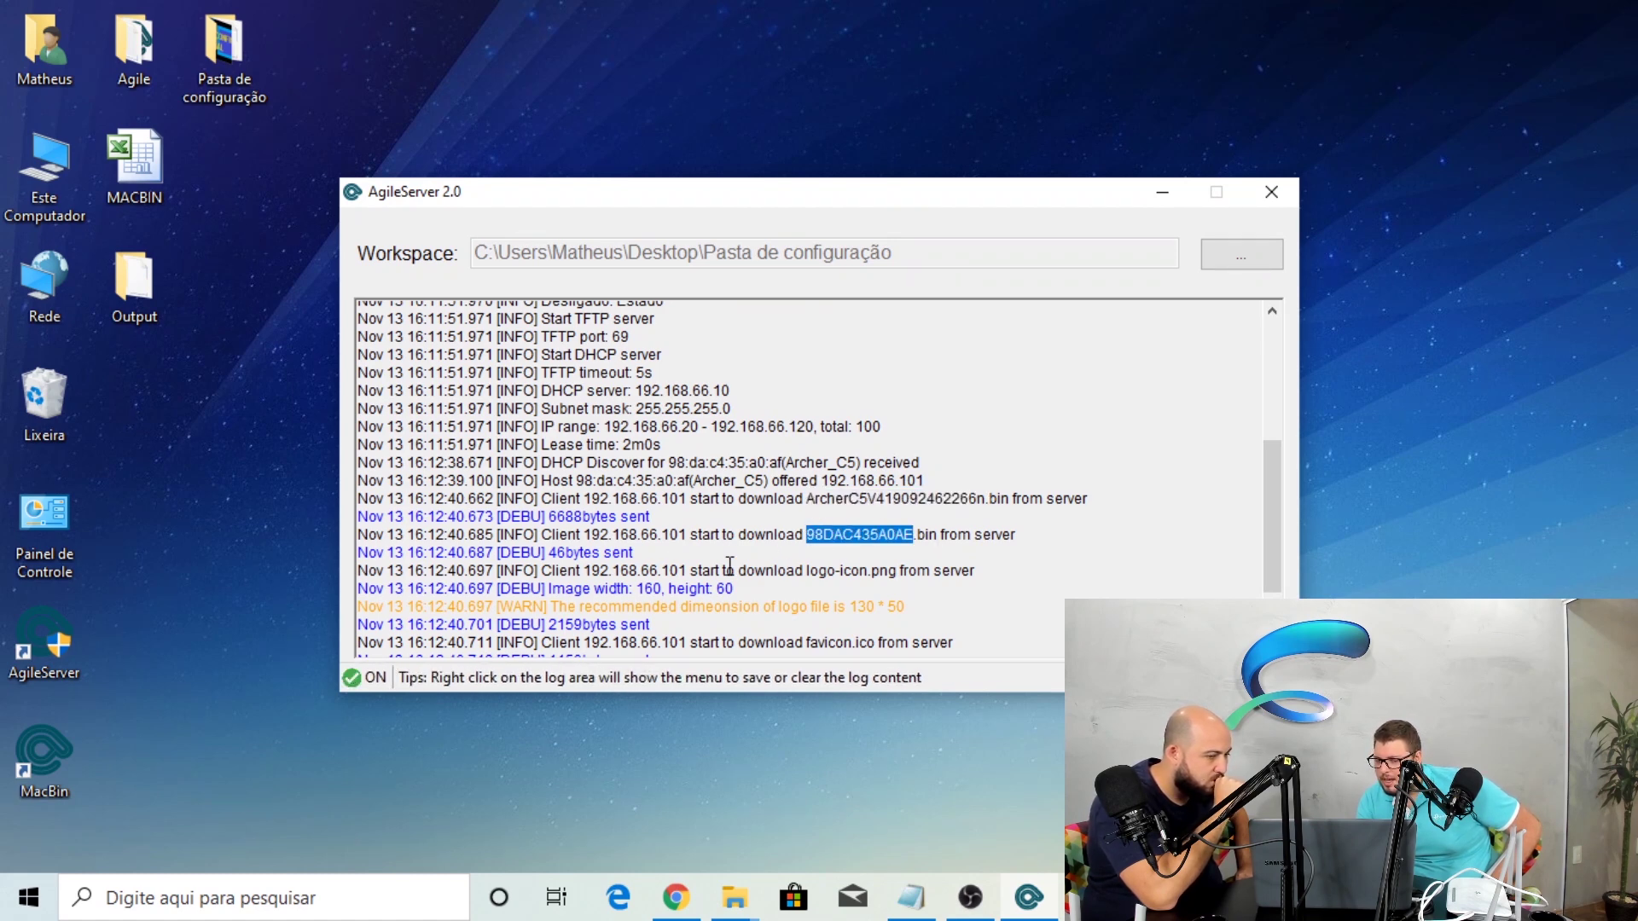
double_click(590, 516)
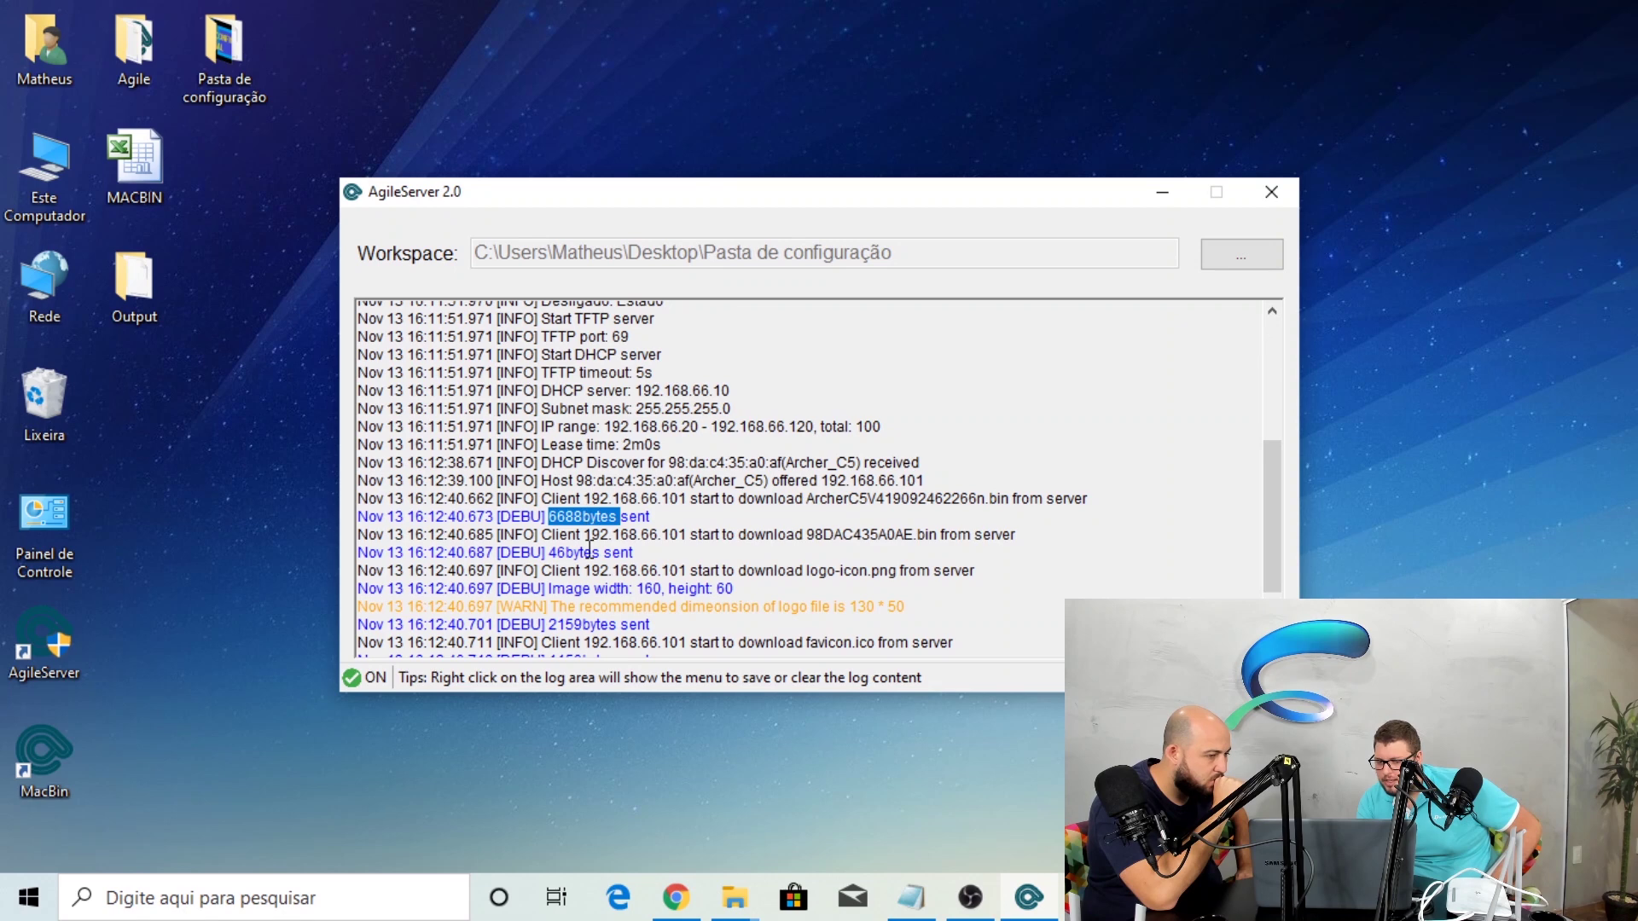
double_click(589, 552)
drag(724, 570, 753, 590)
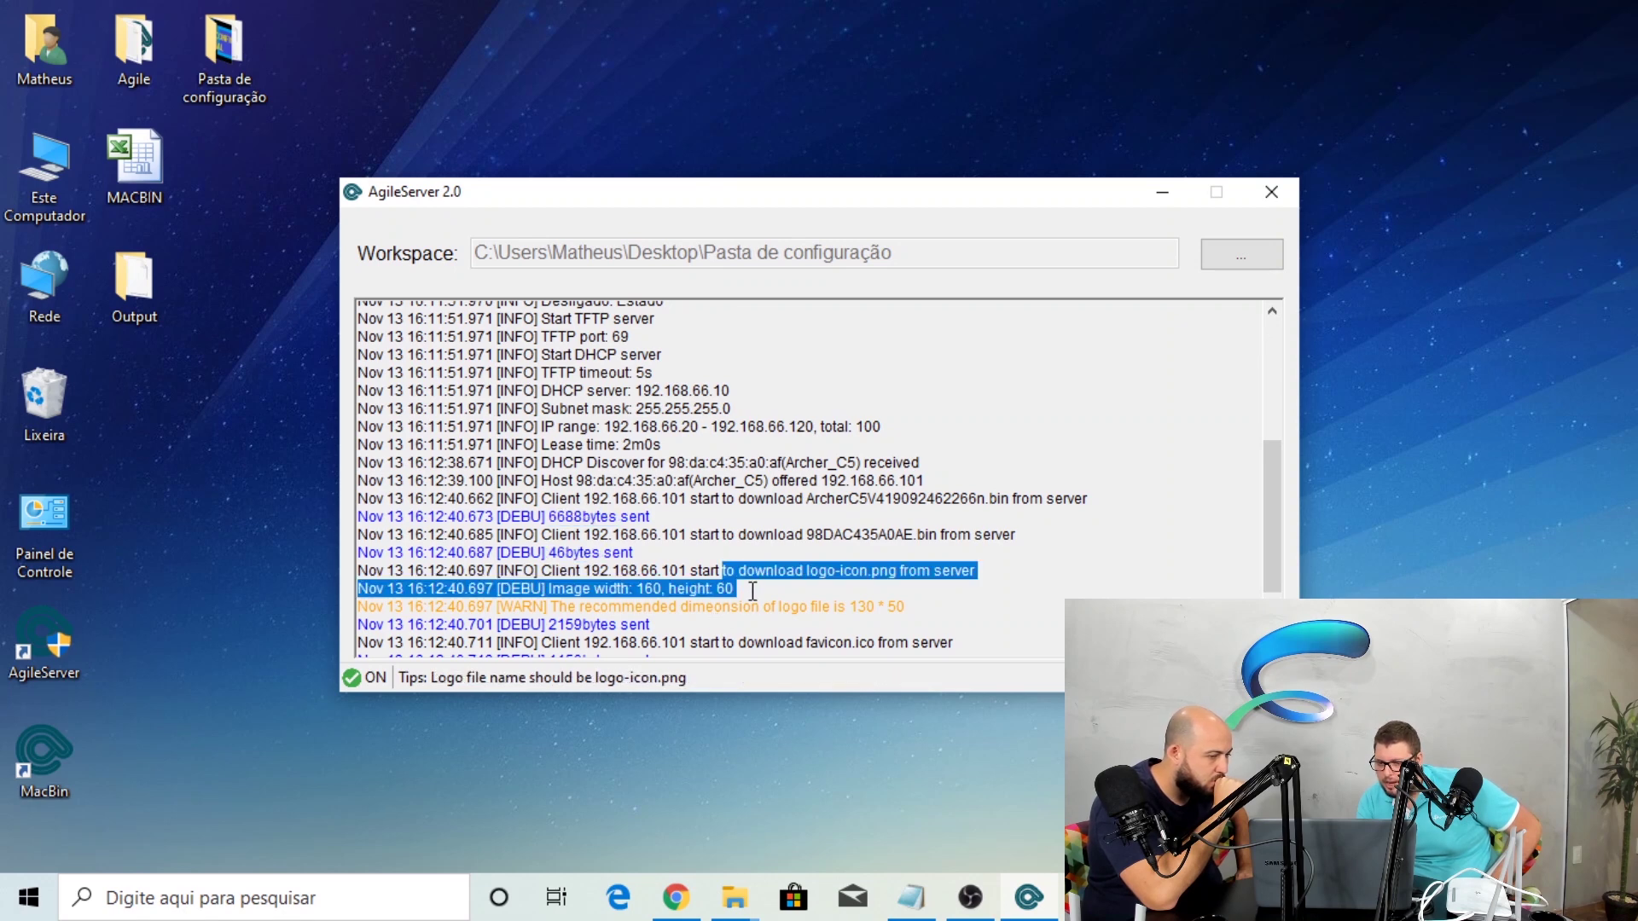
Clear the log selection, close AgileServer and bring up the Windows Run prompt
drag(1267, 505, 1267, 568)
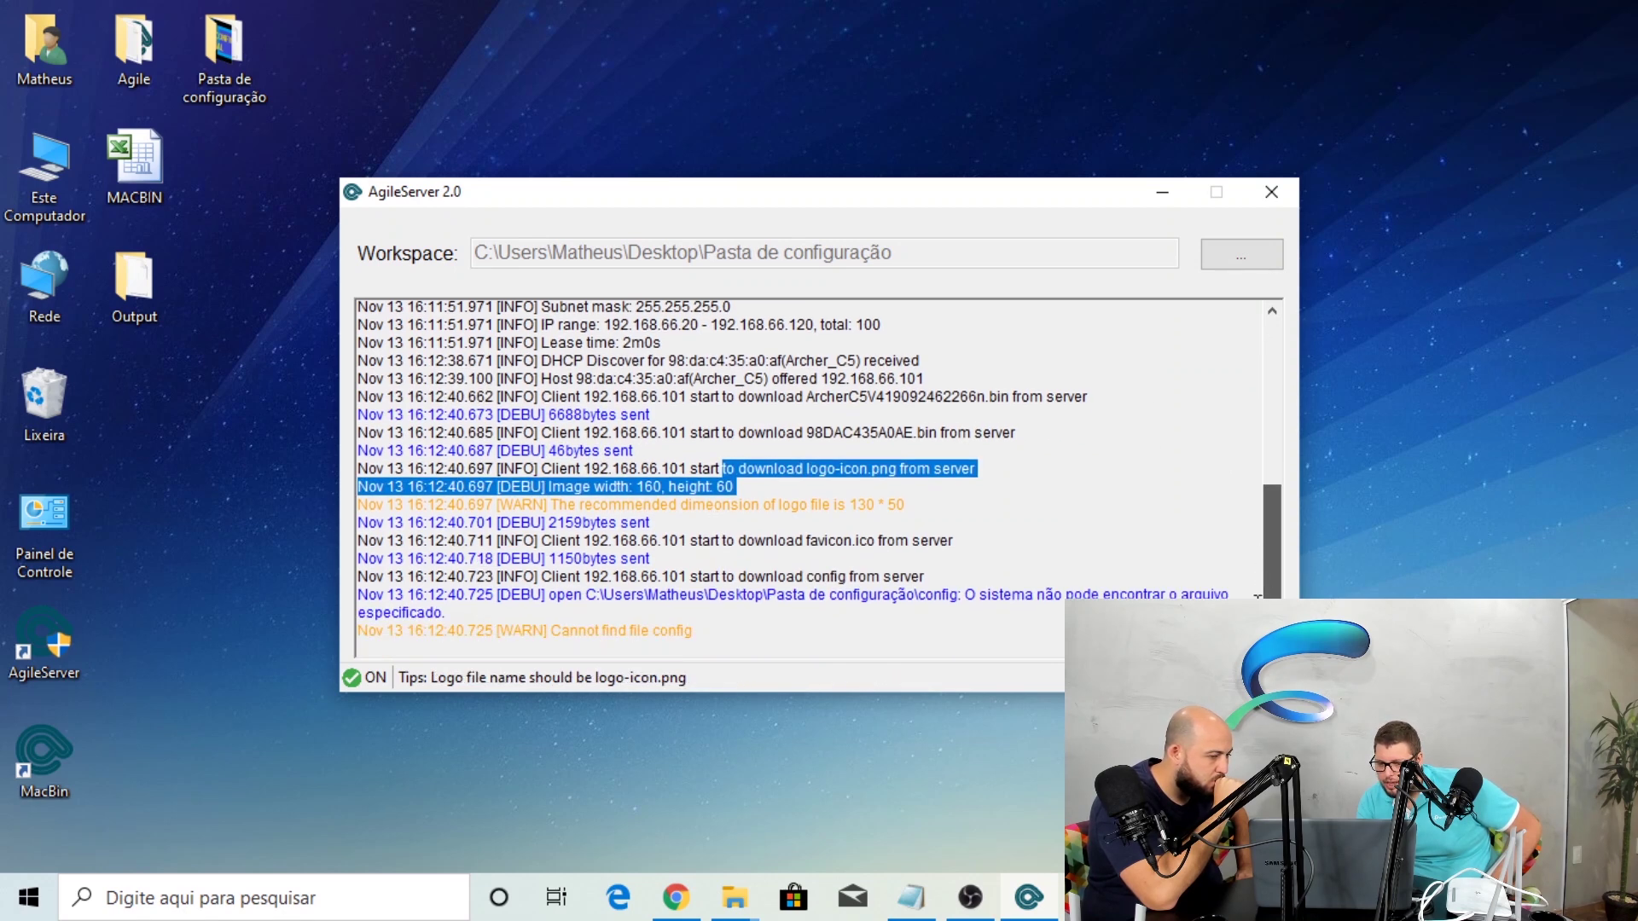
click(633, 595)
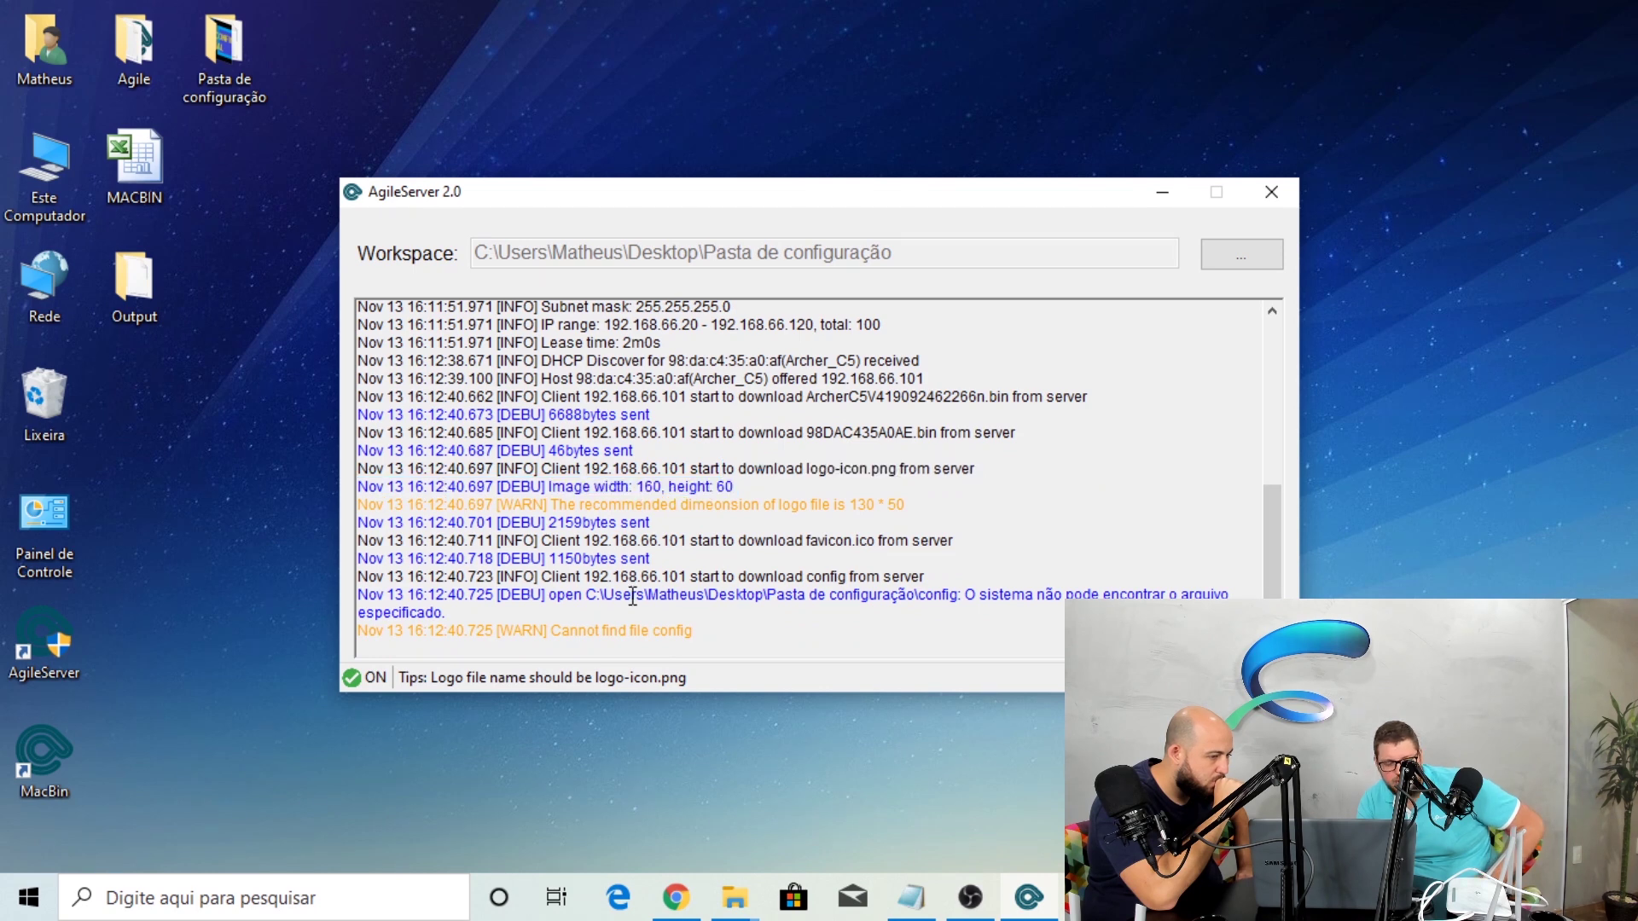
click(1271, 193)
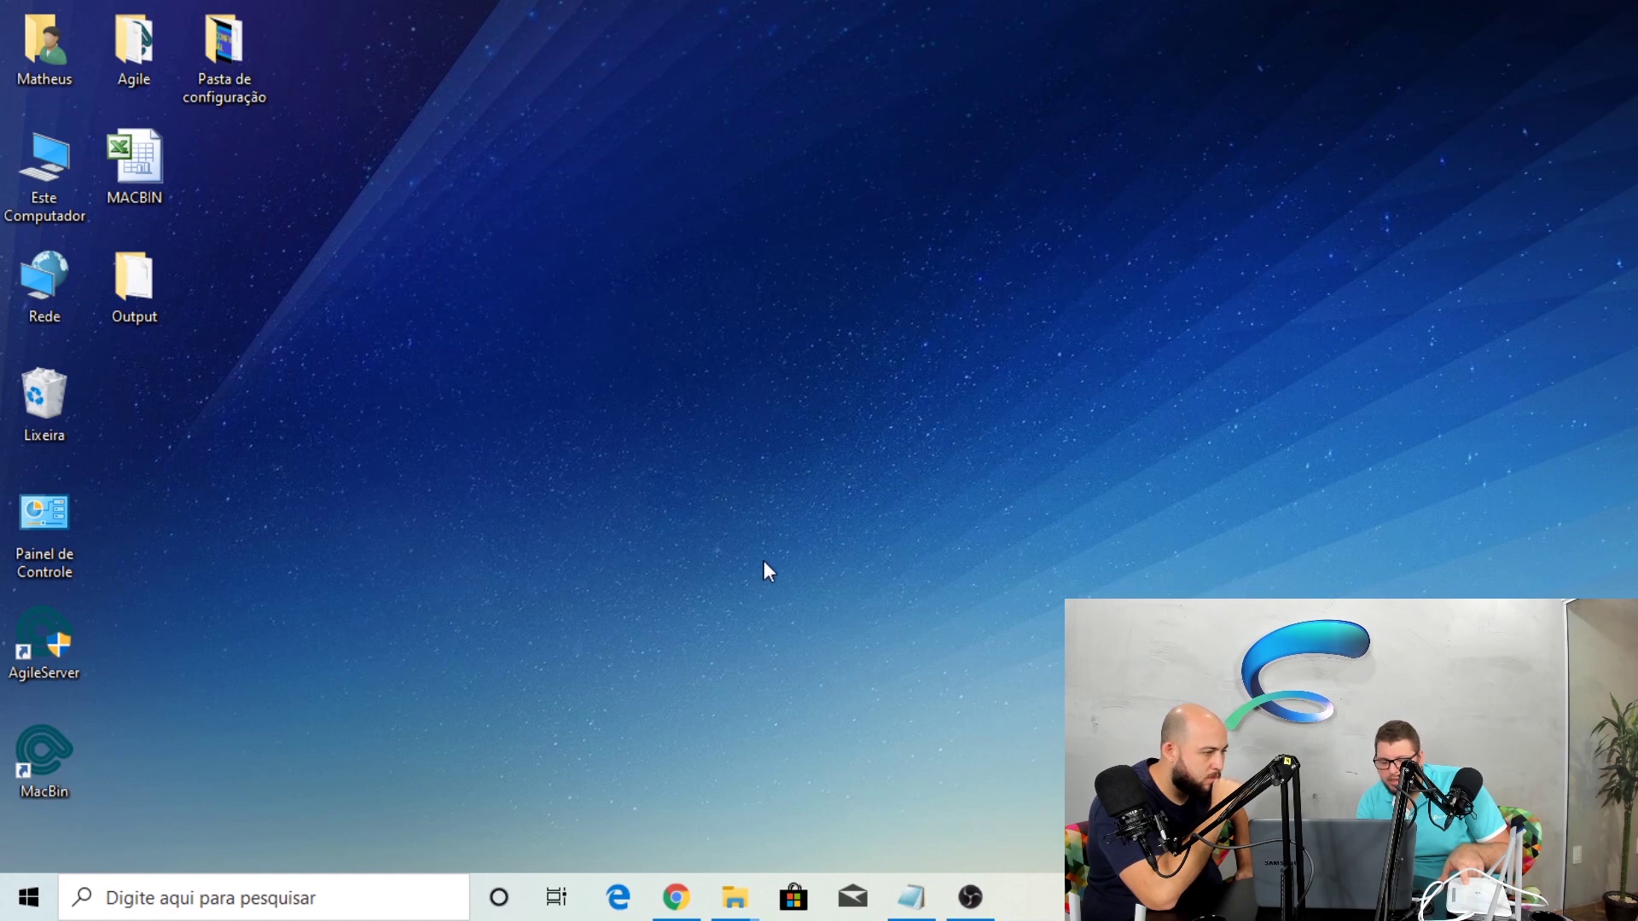
key(super+r)
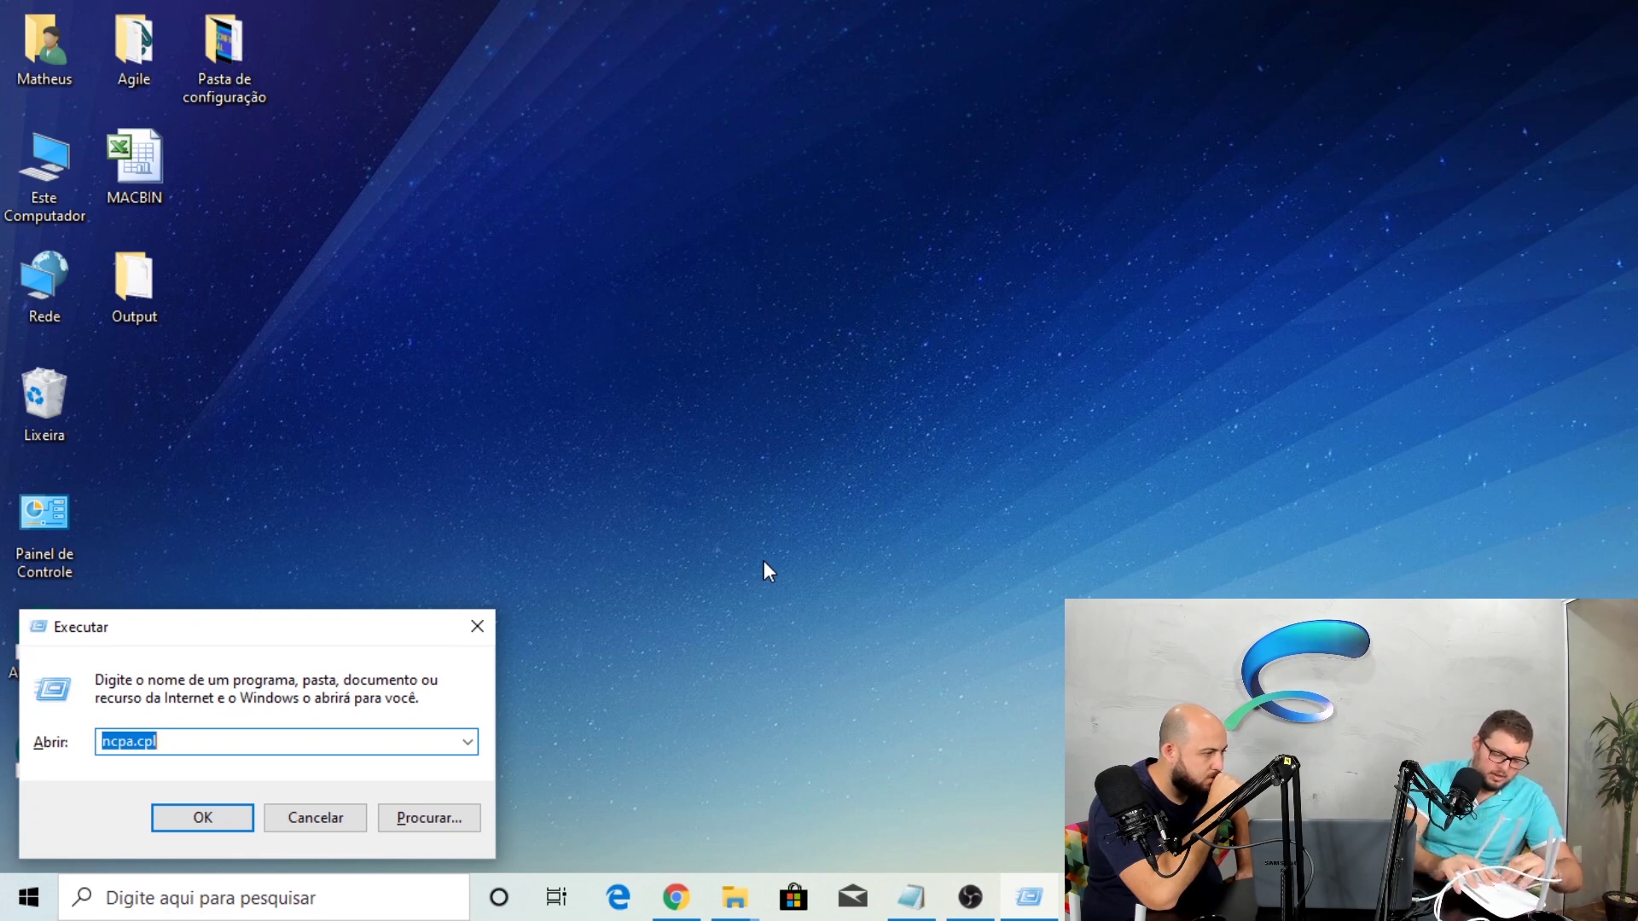
Open Network Connections by running ncpa.cpl from the Run prompt
click(476, 630)
mouse_move(721, 914)
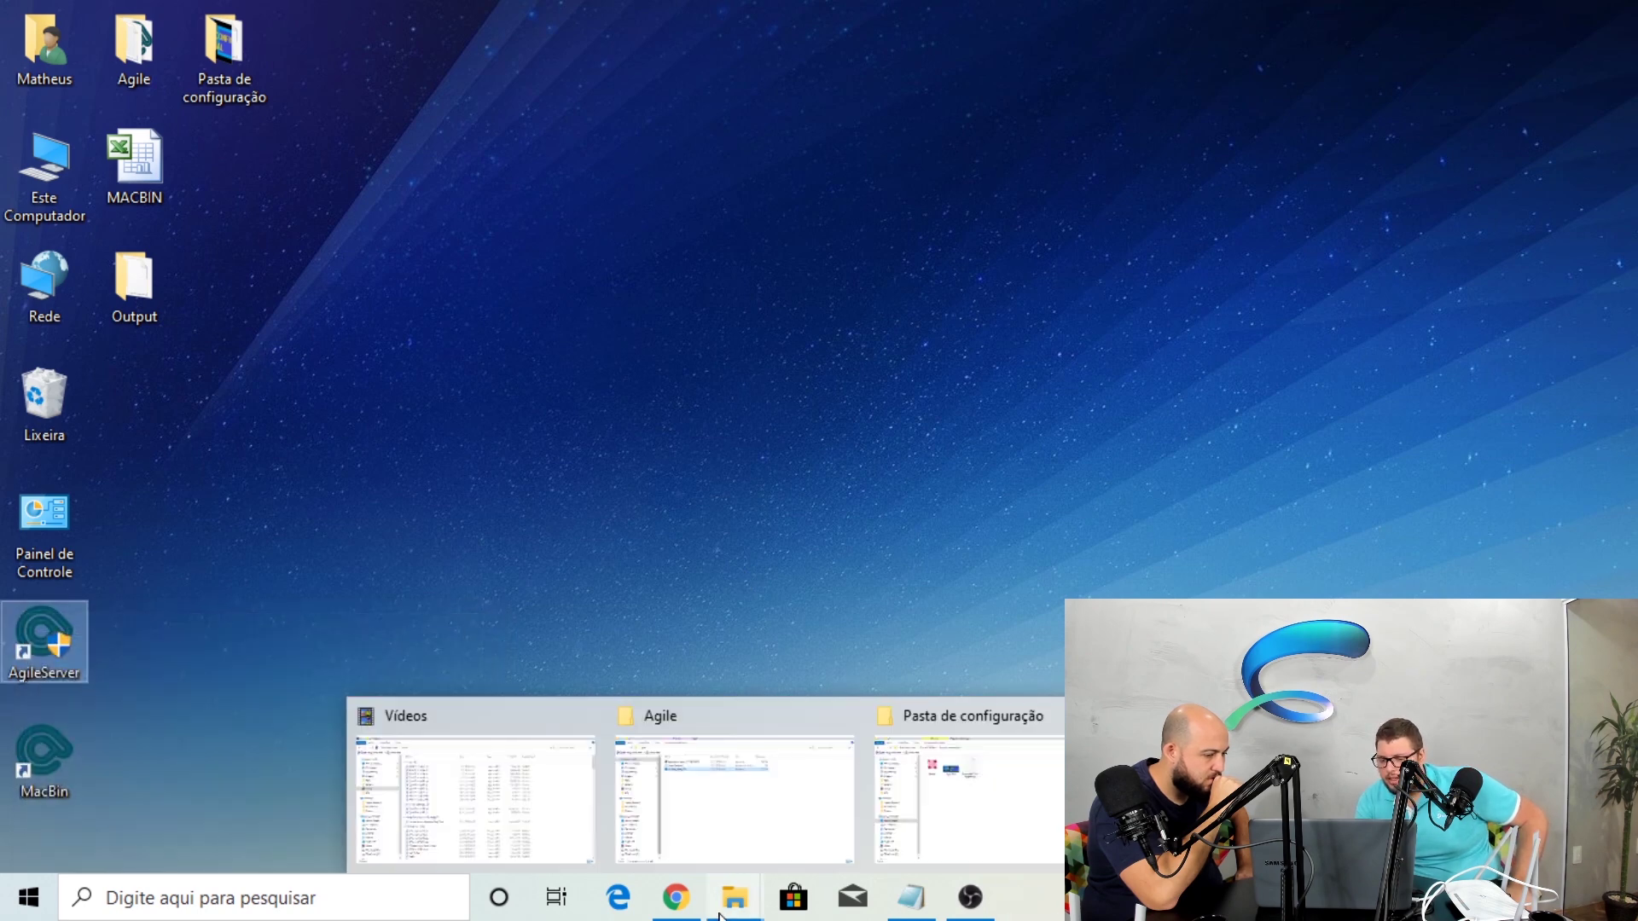
click(921, 565)
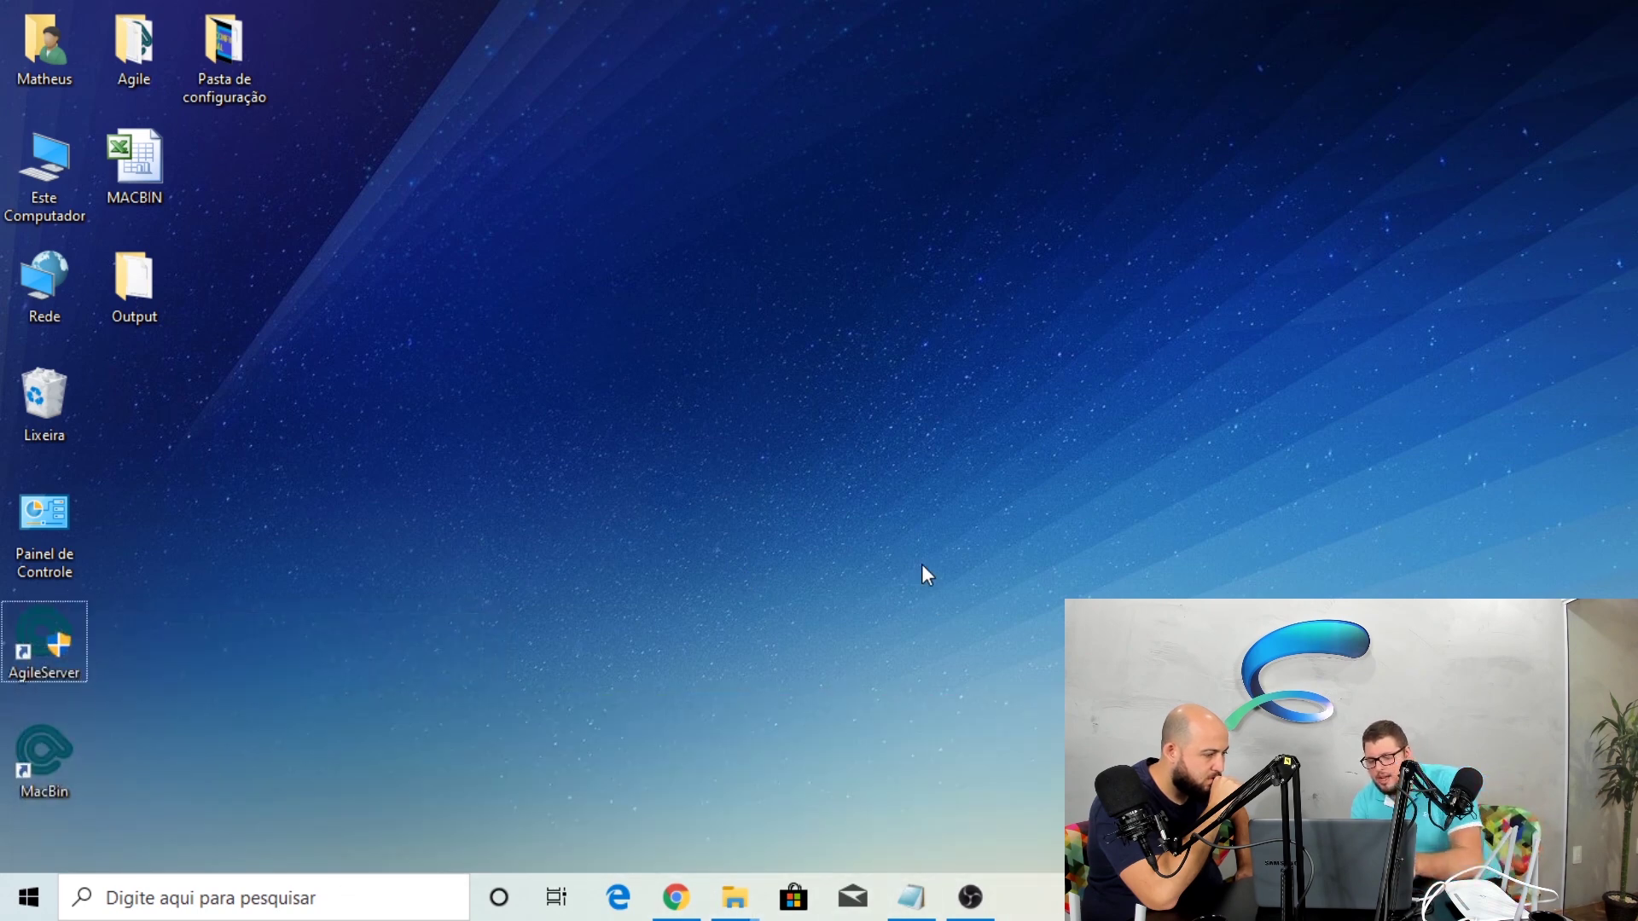
key(super+r)
key(Return)
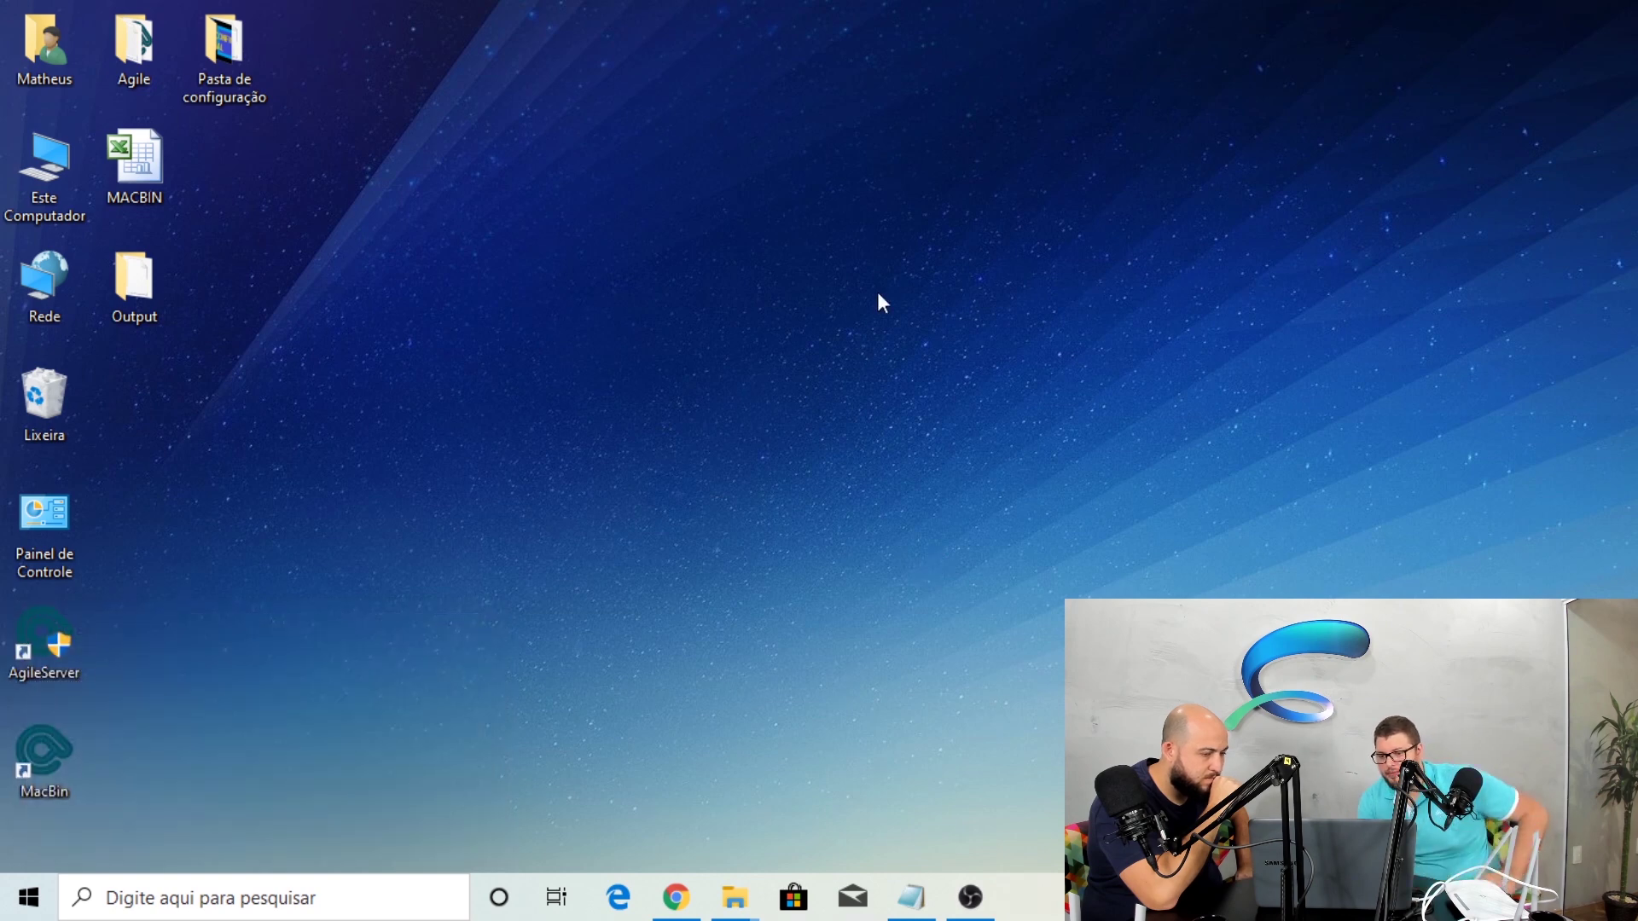
Set Ethernet's IPv4 back to obtaining an IP address automatically and confirm
right_click(1262, 375)
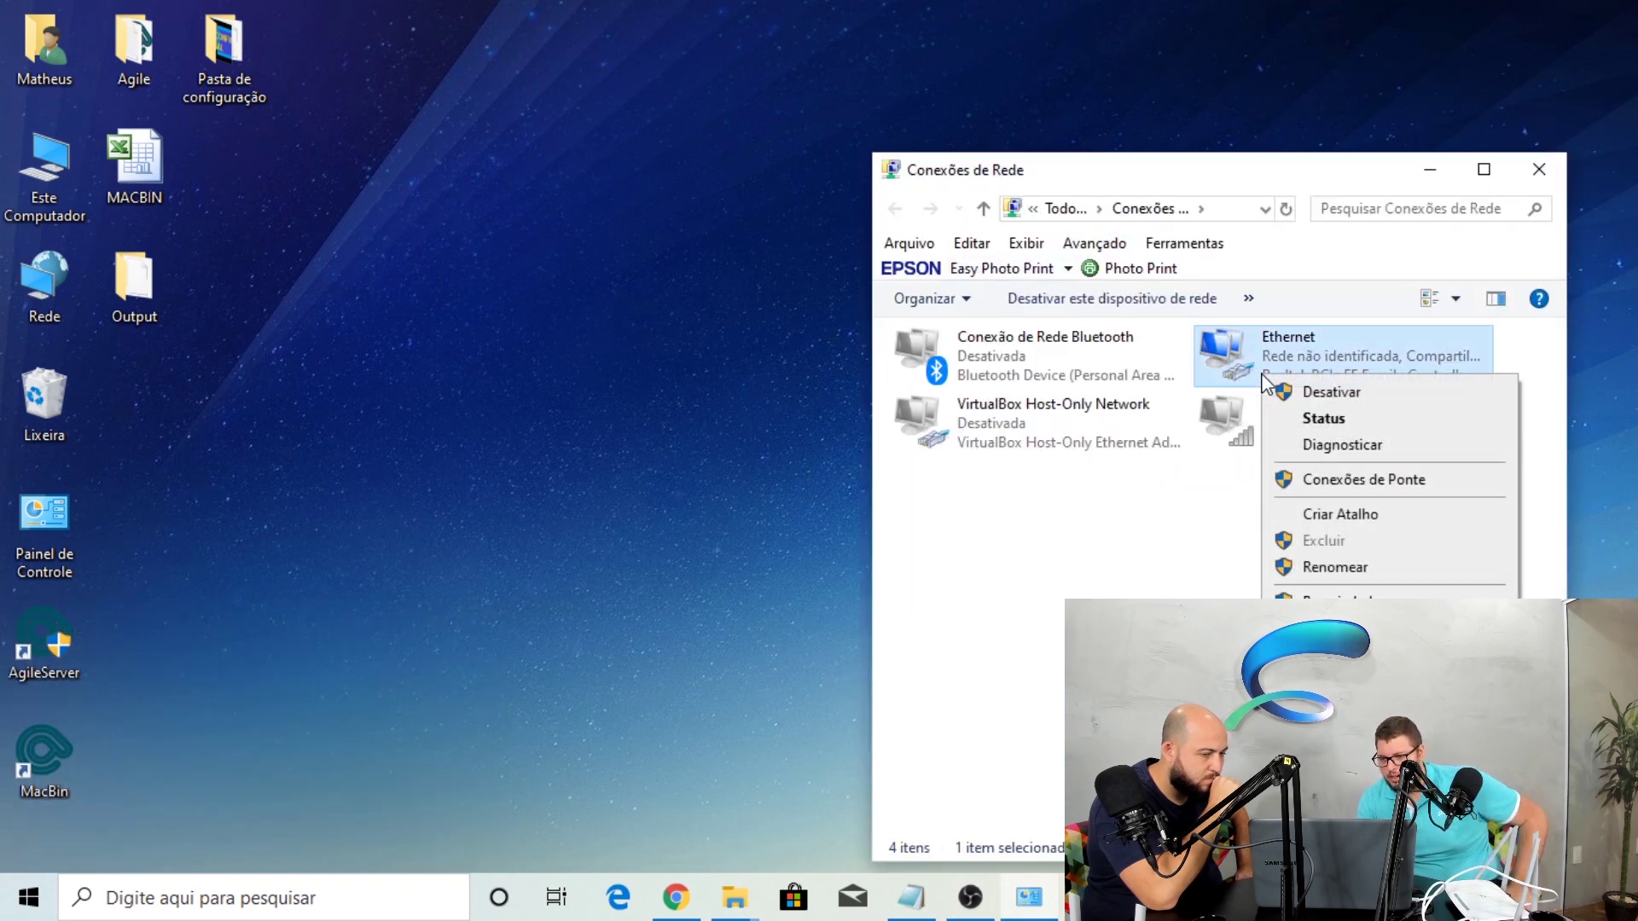
click(1335, 596)
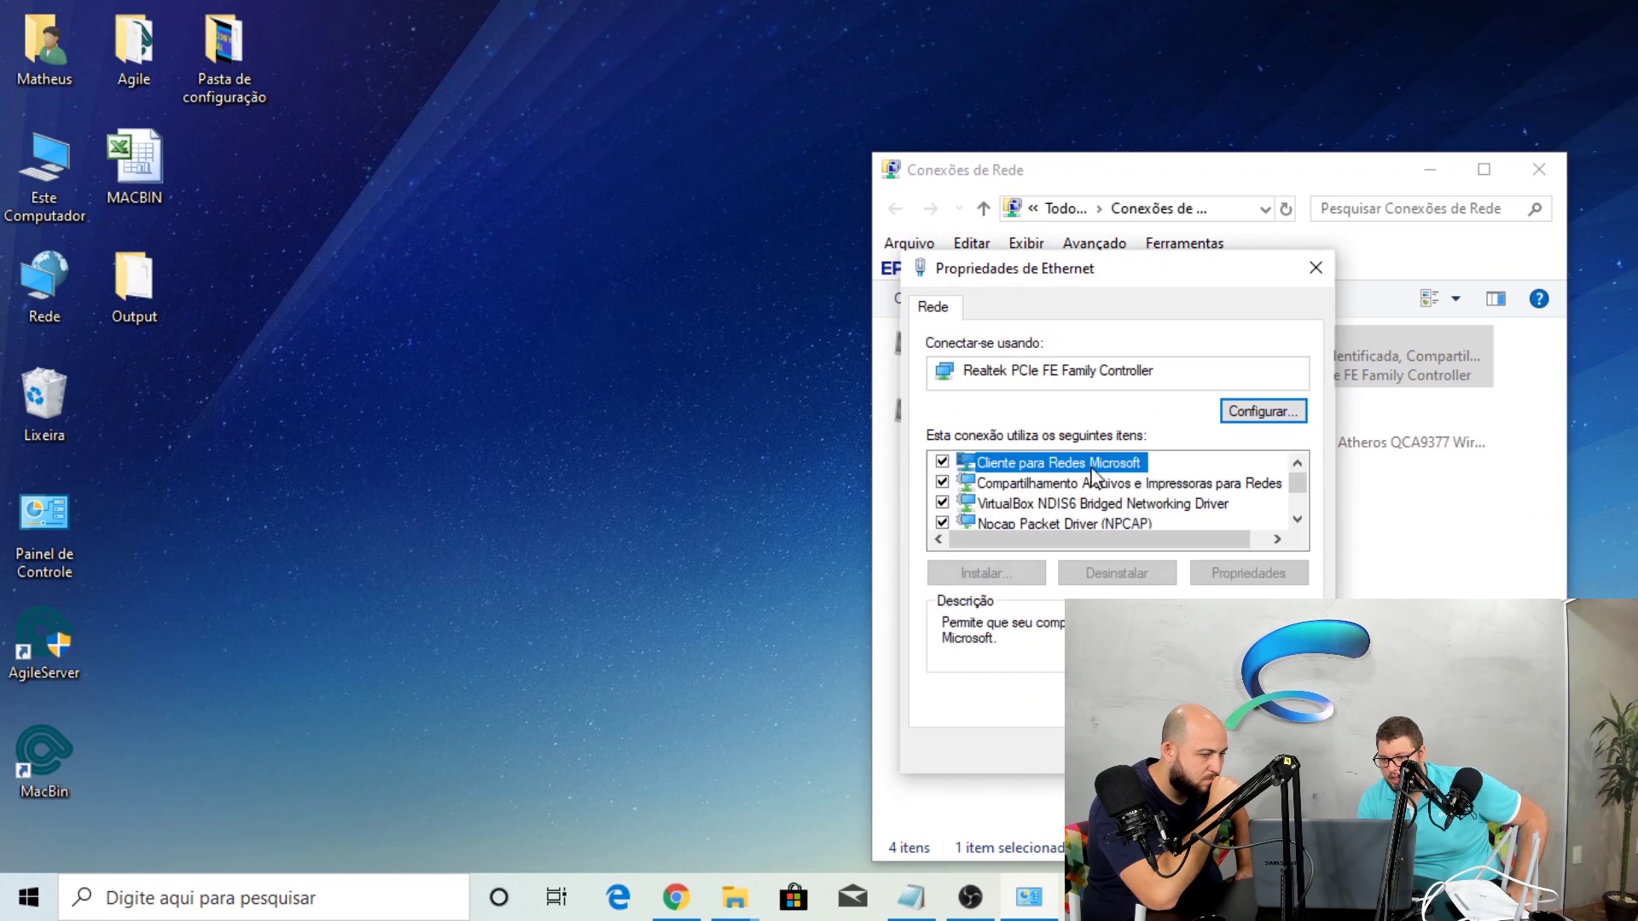
scroll(1300, 528, down, 1)
double_click(1068, 500)
click(1071, 482)
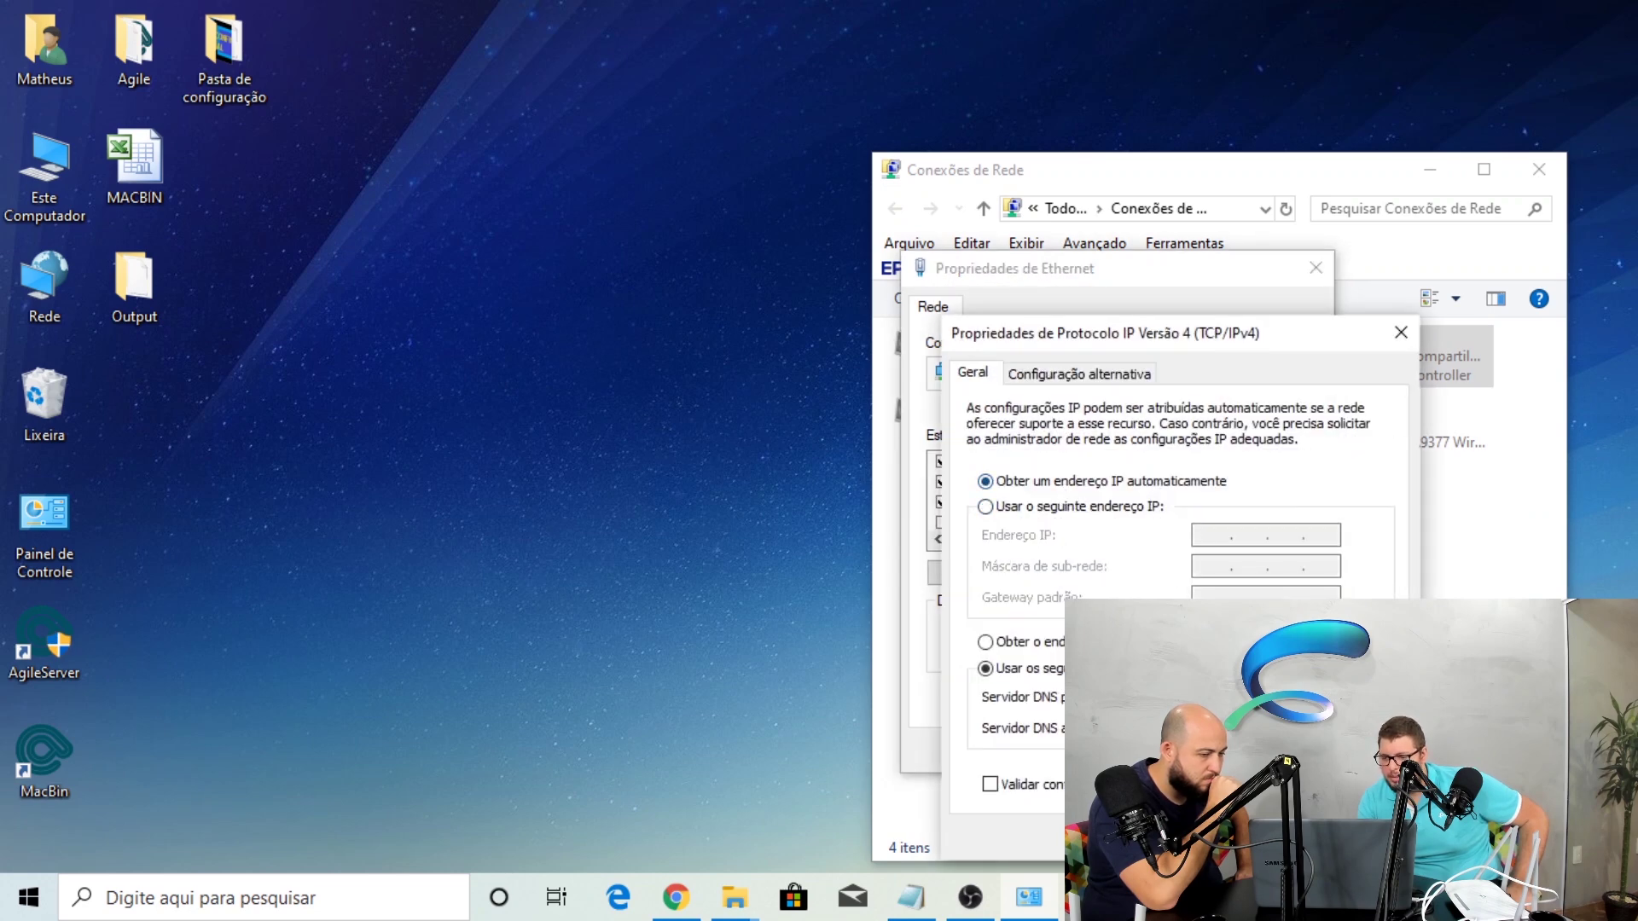
click(1257, 836)
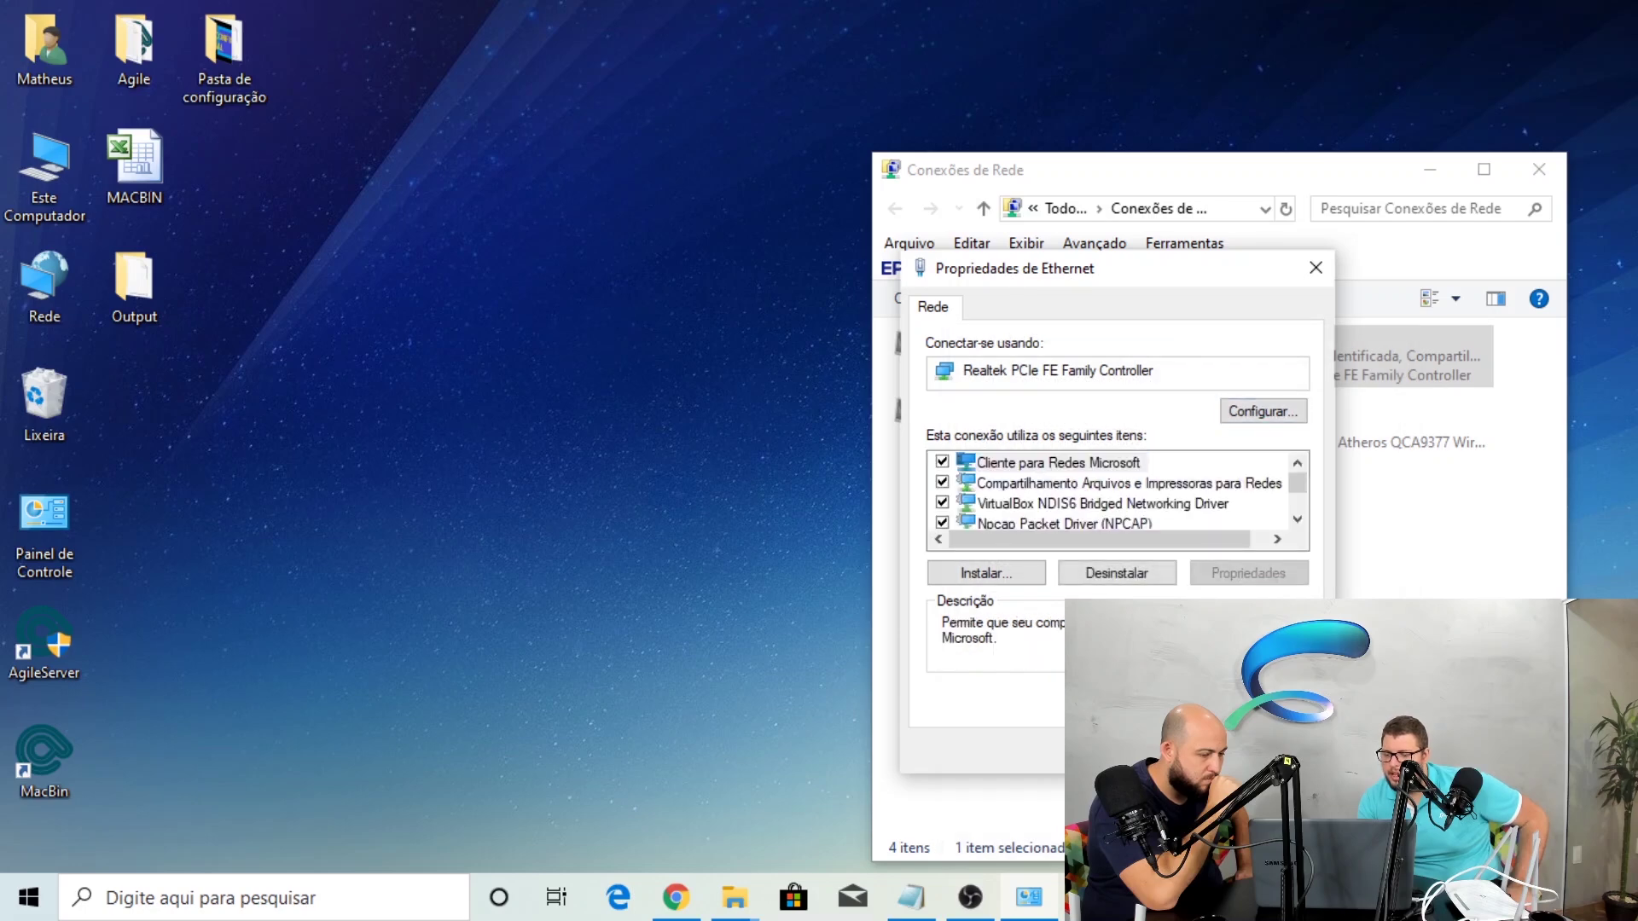
click(1180, 751)
click(1290, 574)
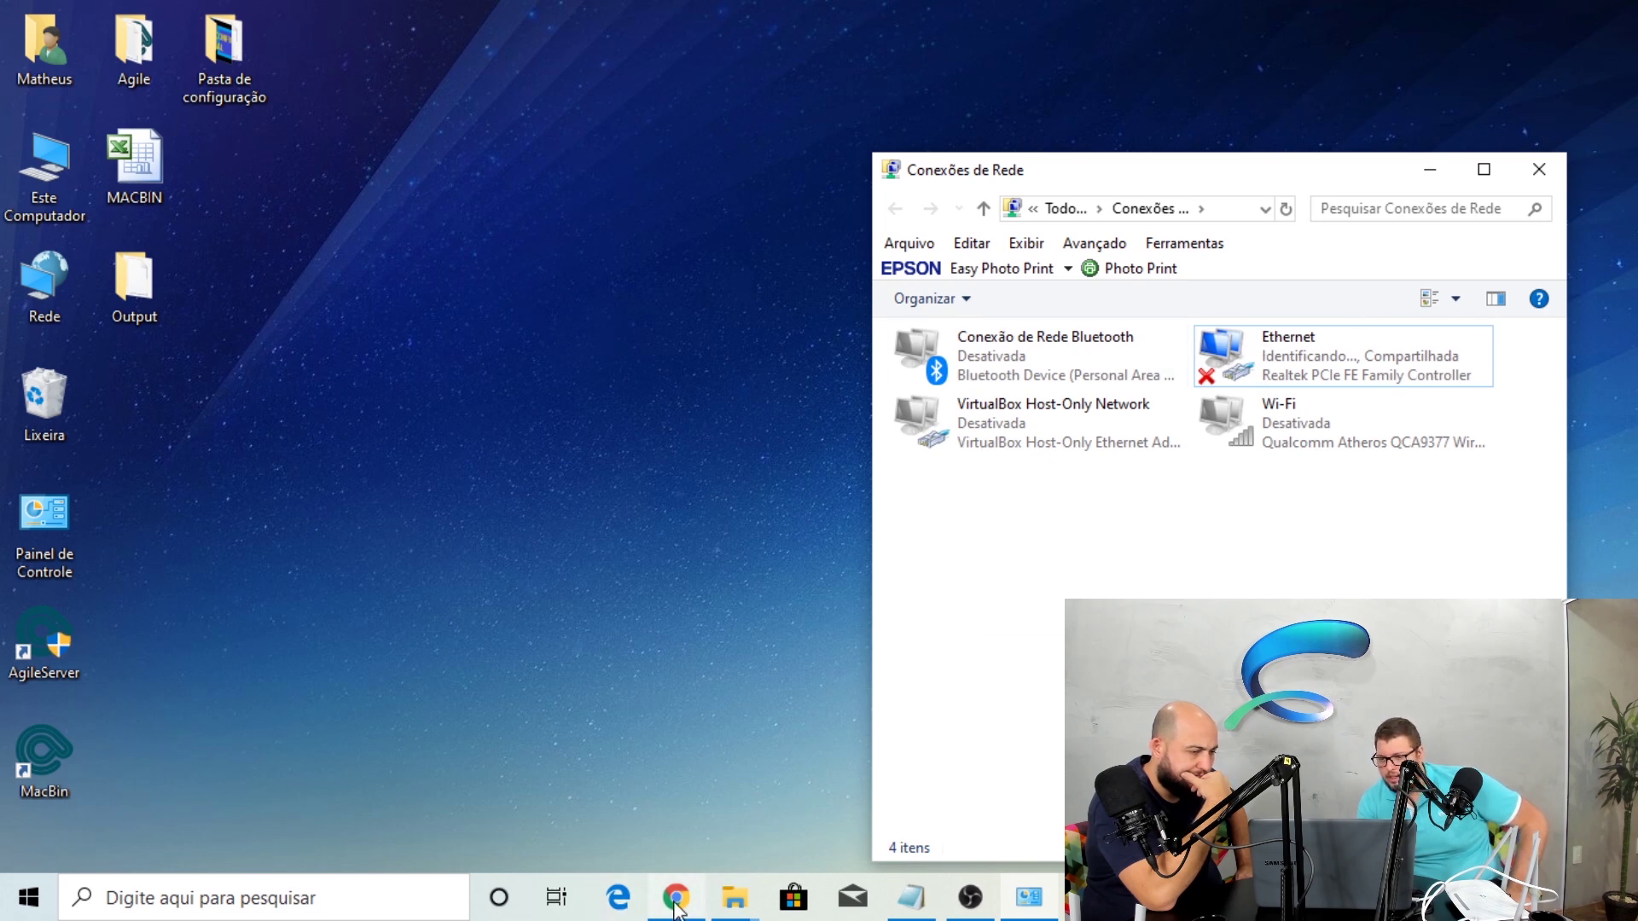
Bring Chrome forward and load the router login page at 192.168.0.1
mouse_move(675, 906)
click(713, 772)
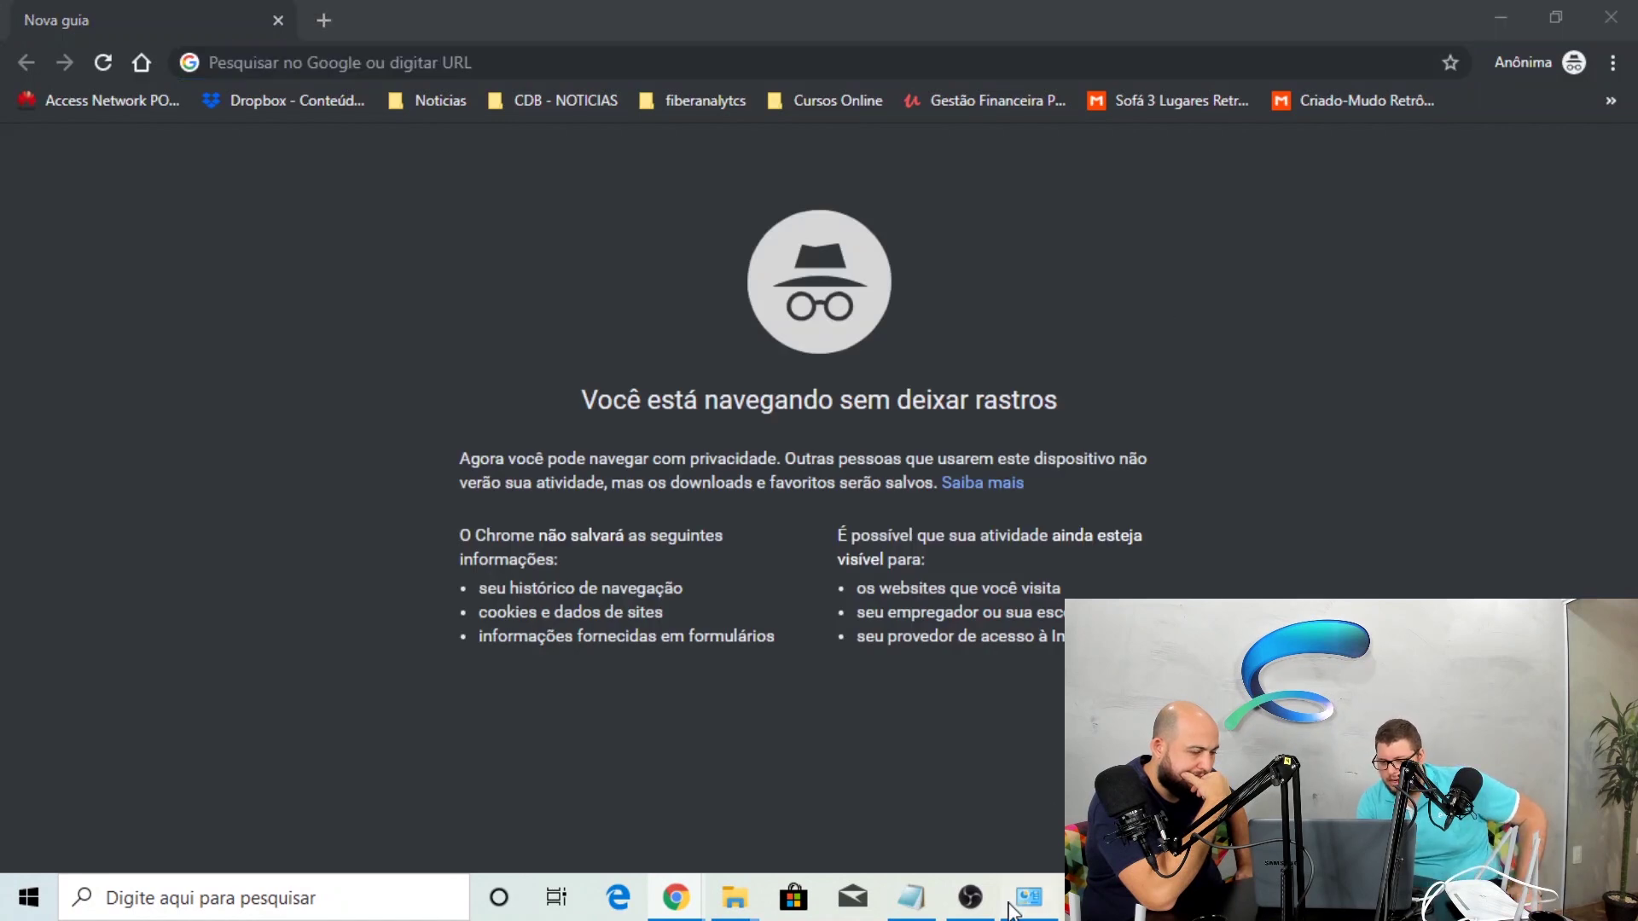
click(1010, 907)
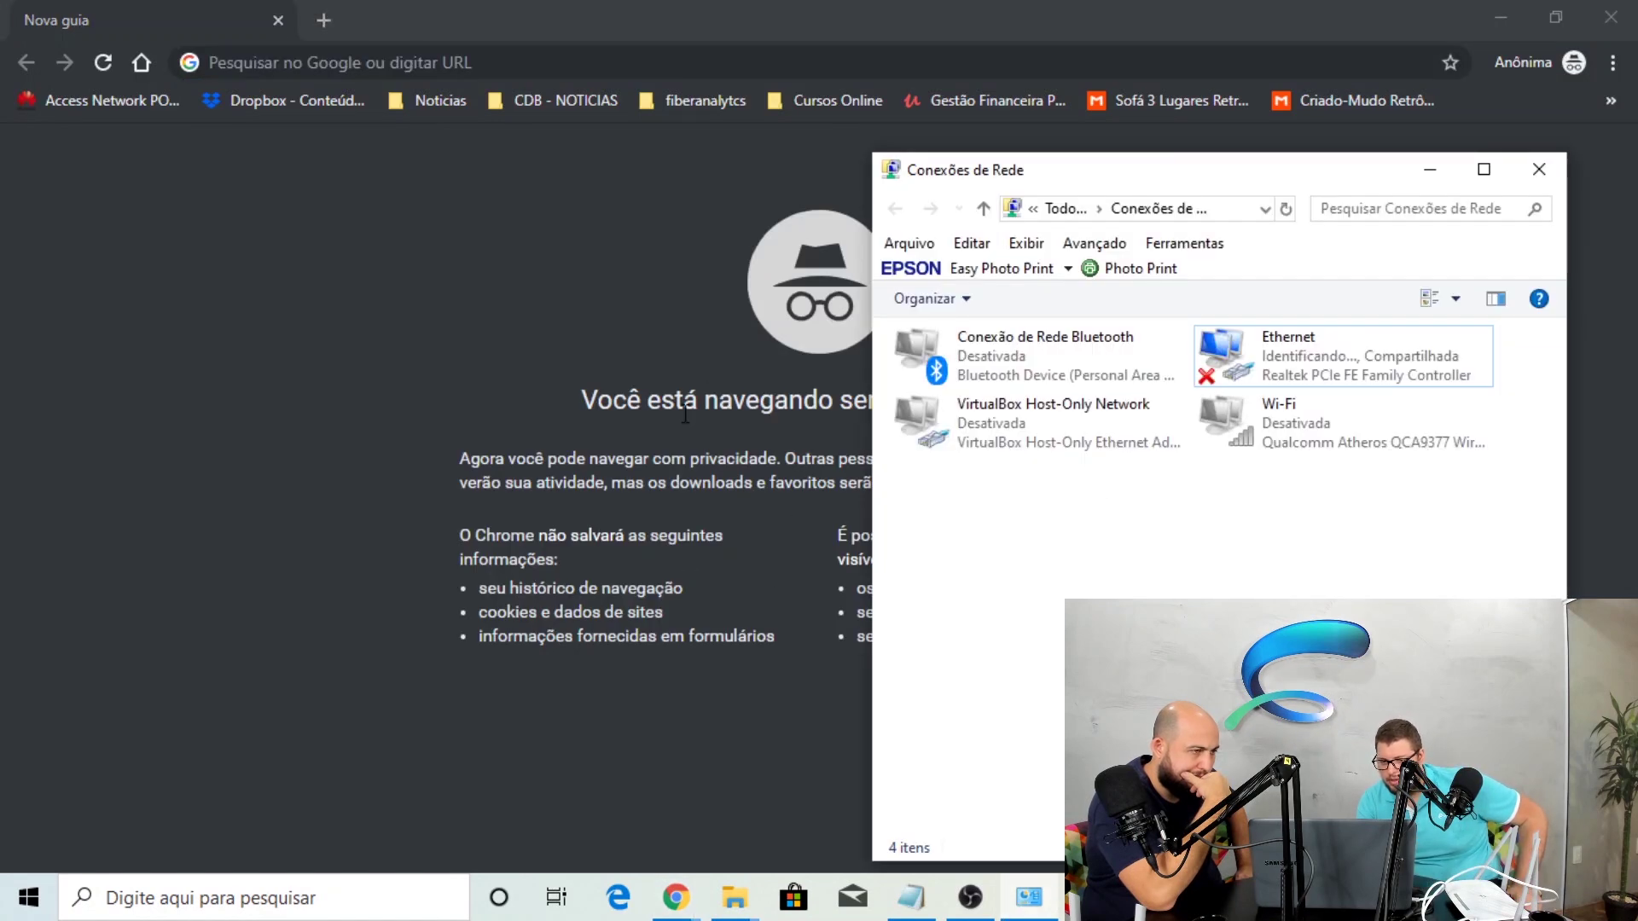
click(576, 303)
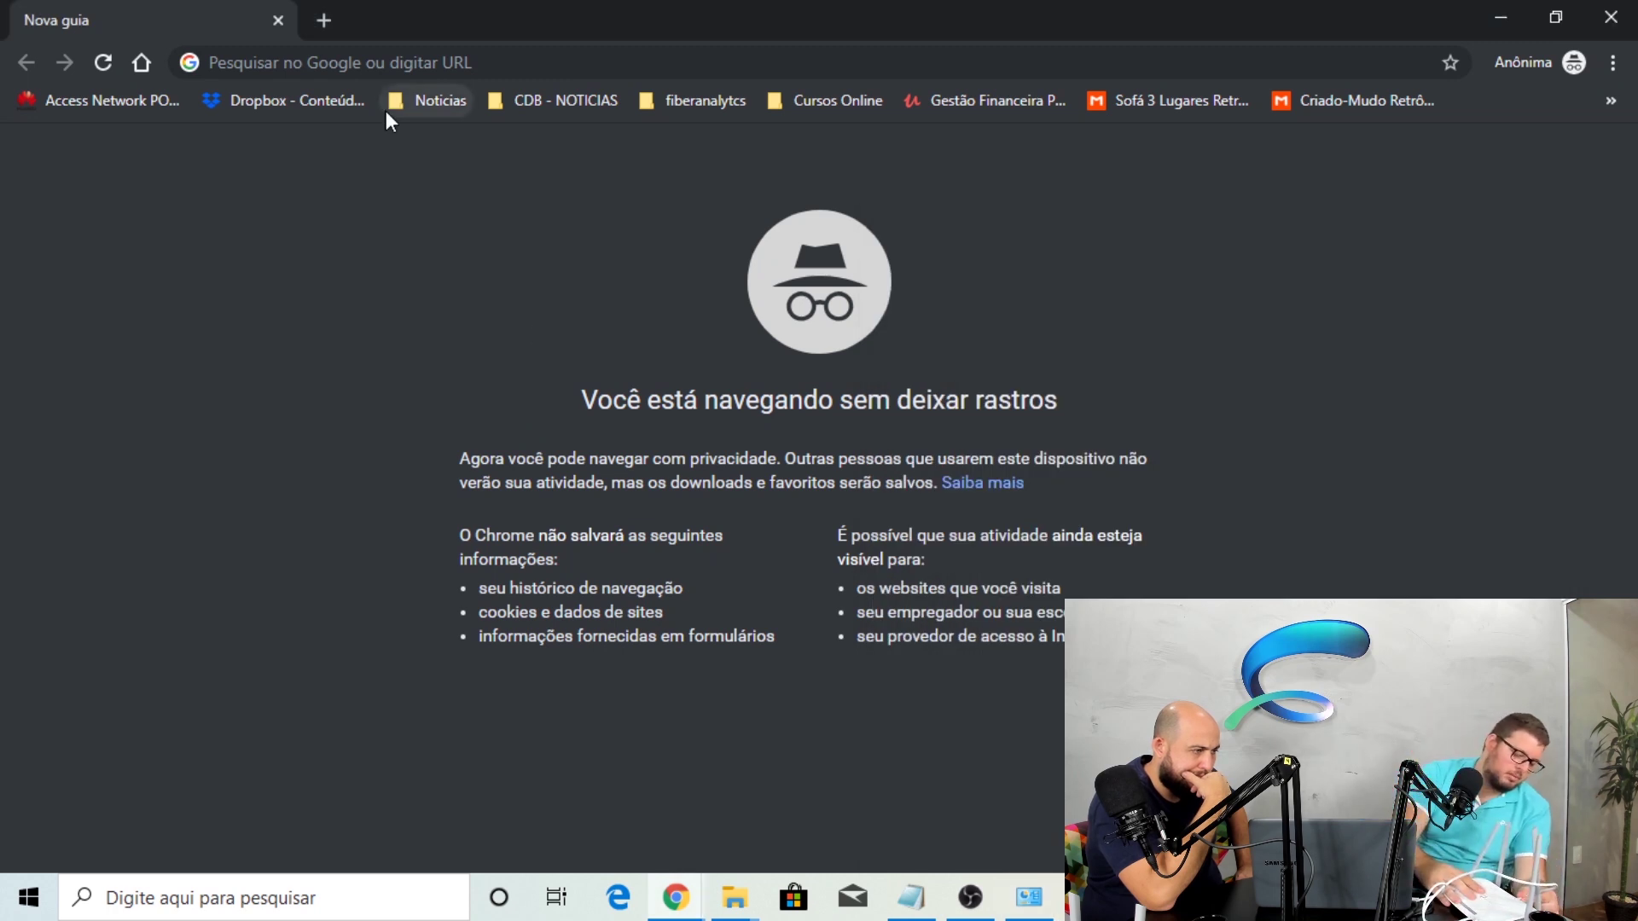
click(395, 53)
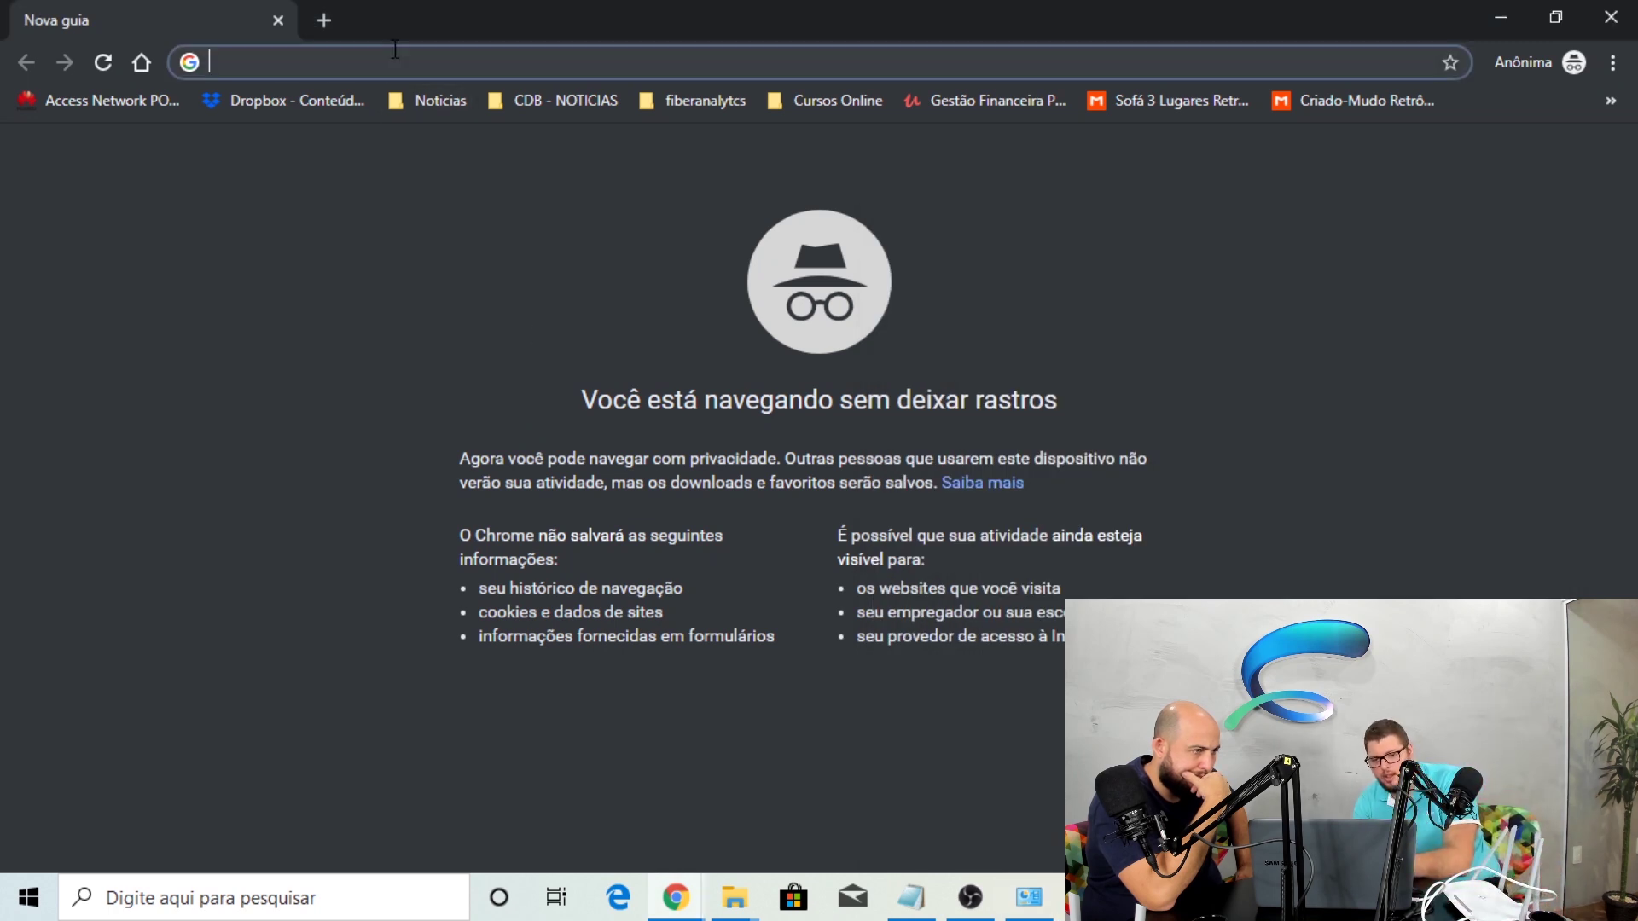
text(102)
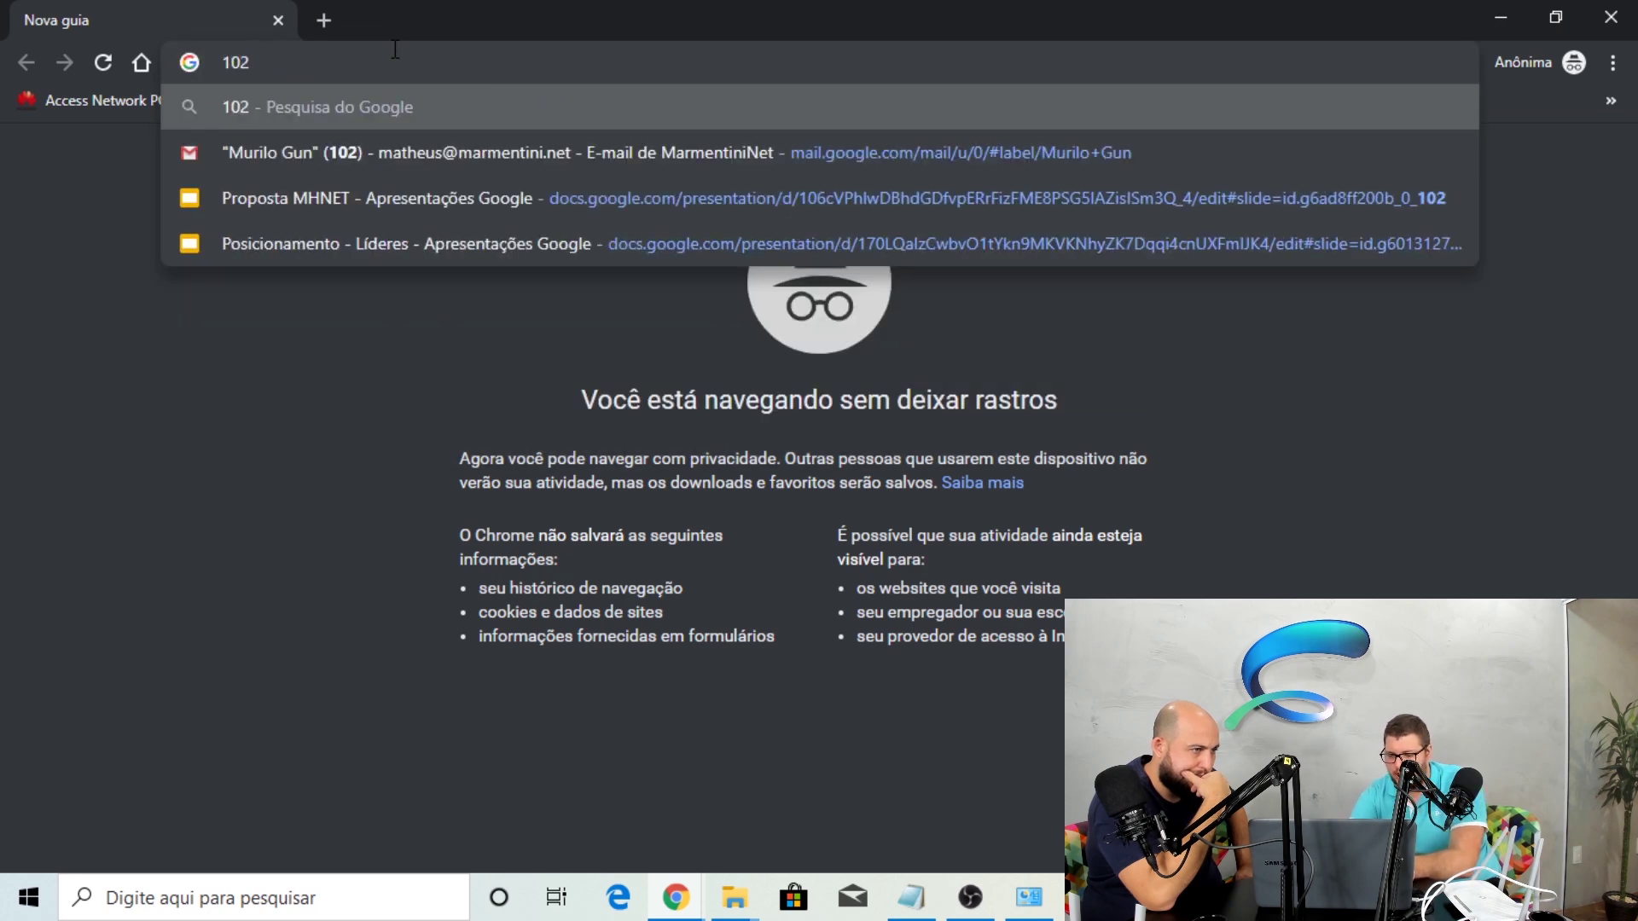
key(BackSpace)
key(BackSpace)
text(9)
key(Right)
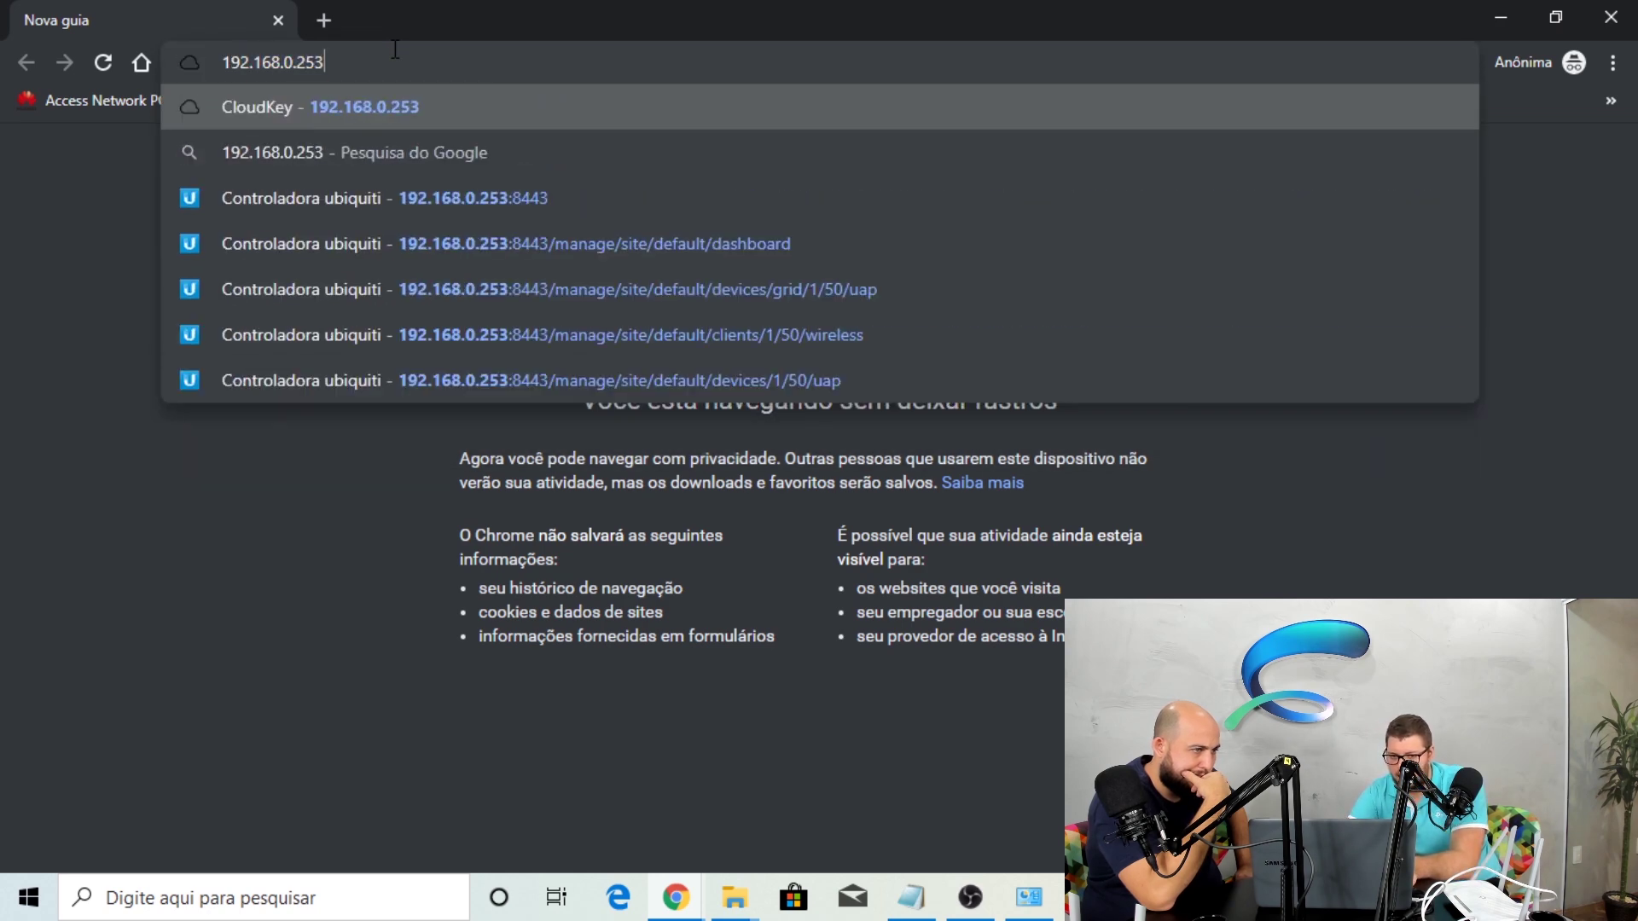
key(BackSpace)
key(BackSpace)
key(BackSpace)
text(1)
key(Return)
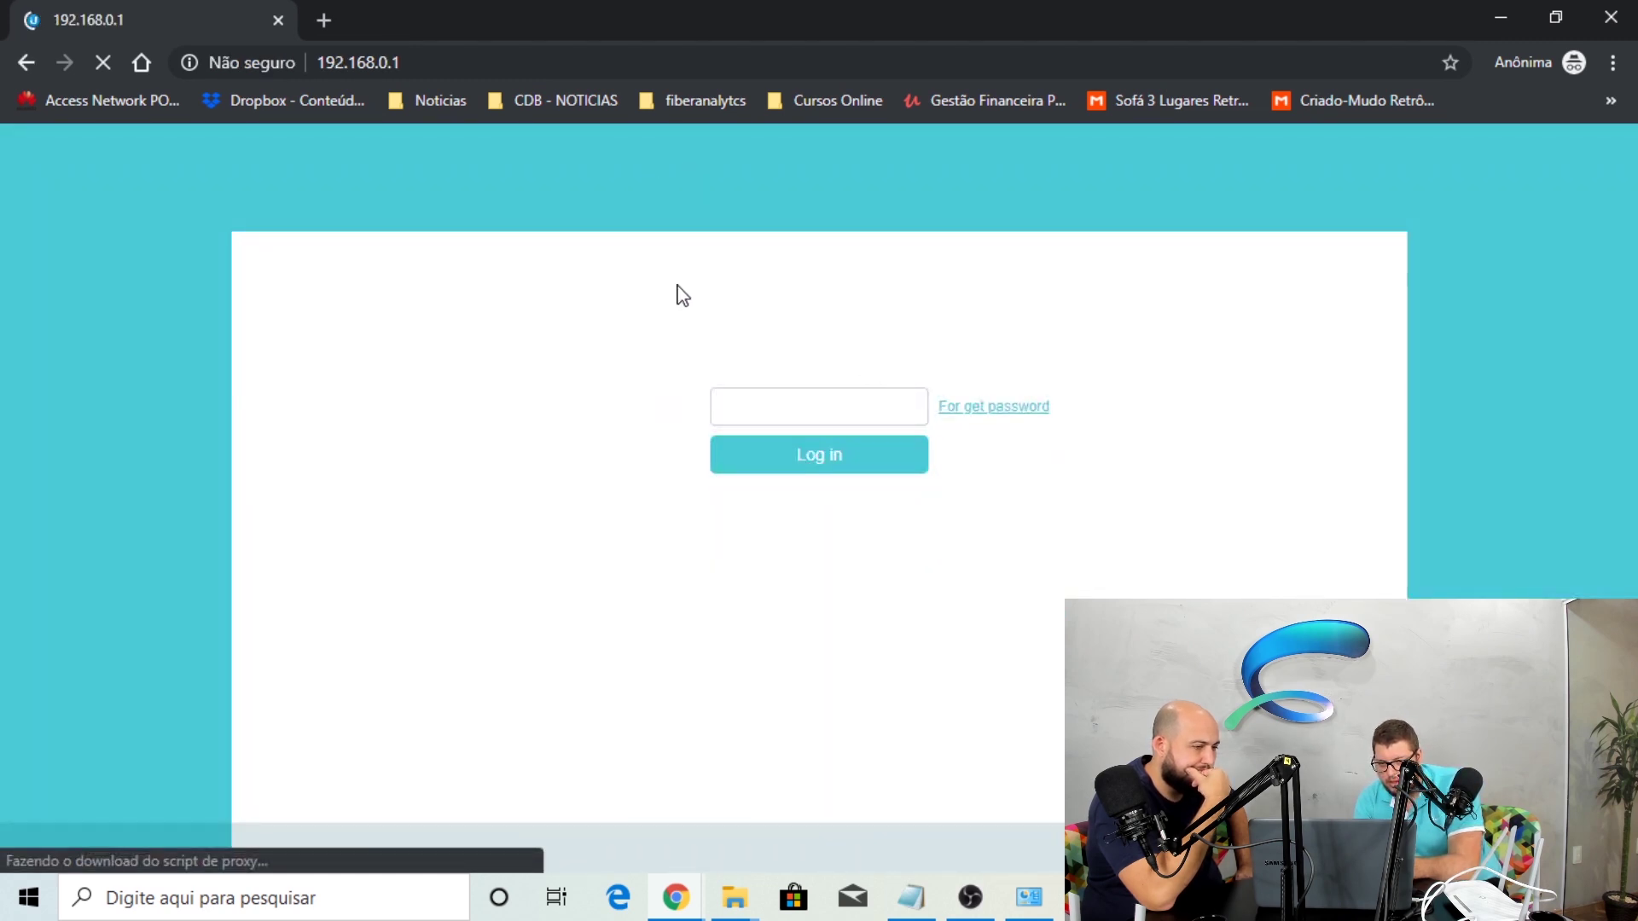
Enter the router password and repeatedly try to log in
click(797, 413)
text(admin)
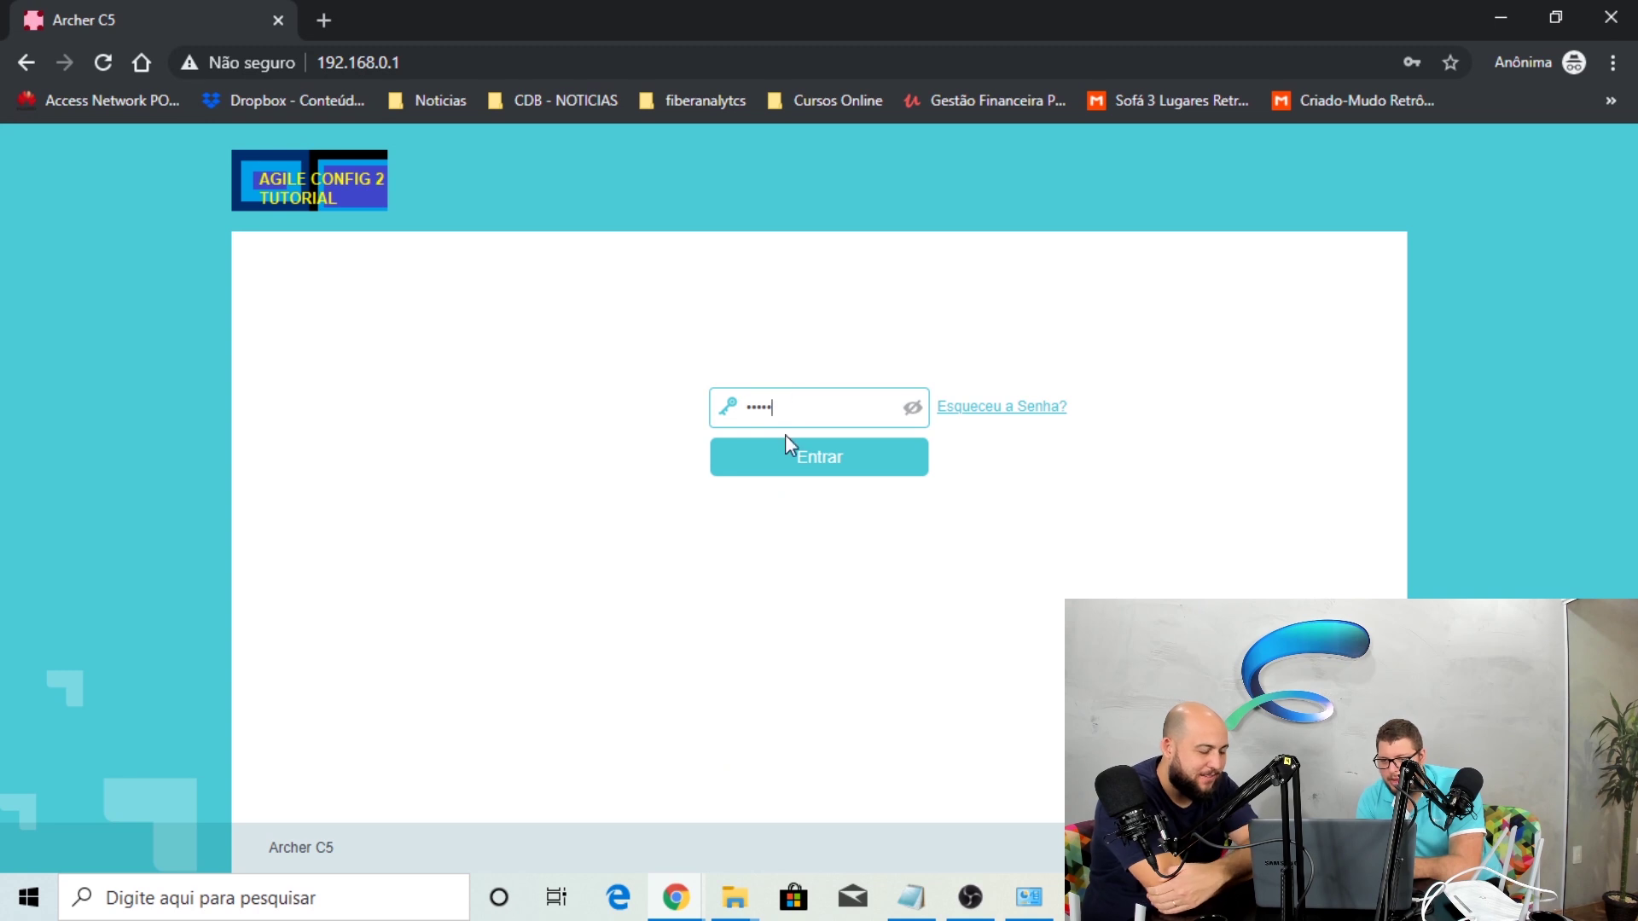
click(798, 473)
double_click(787, 391)
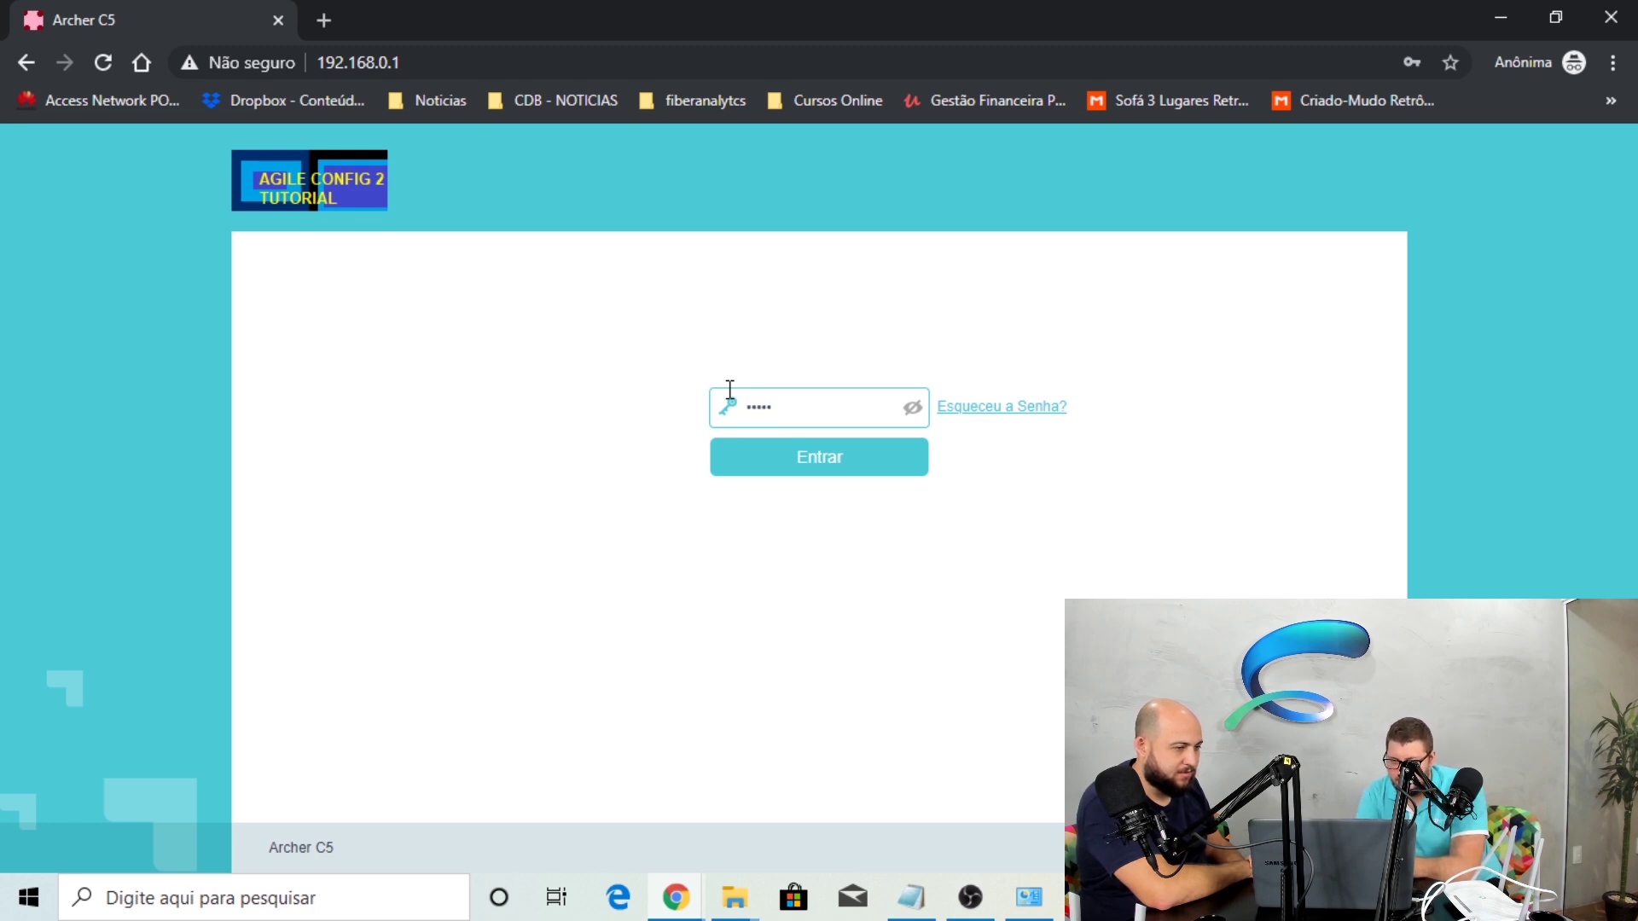
click(837, 459)
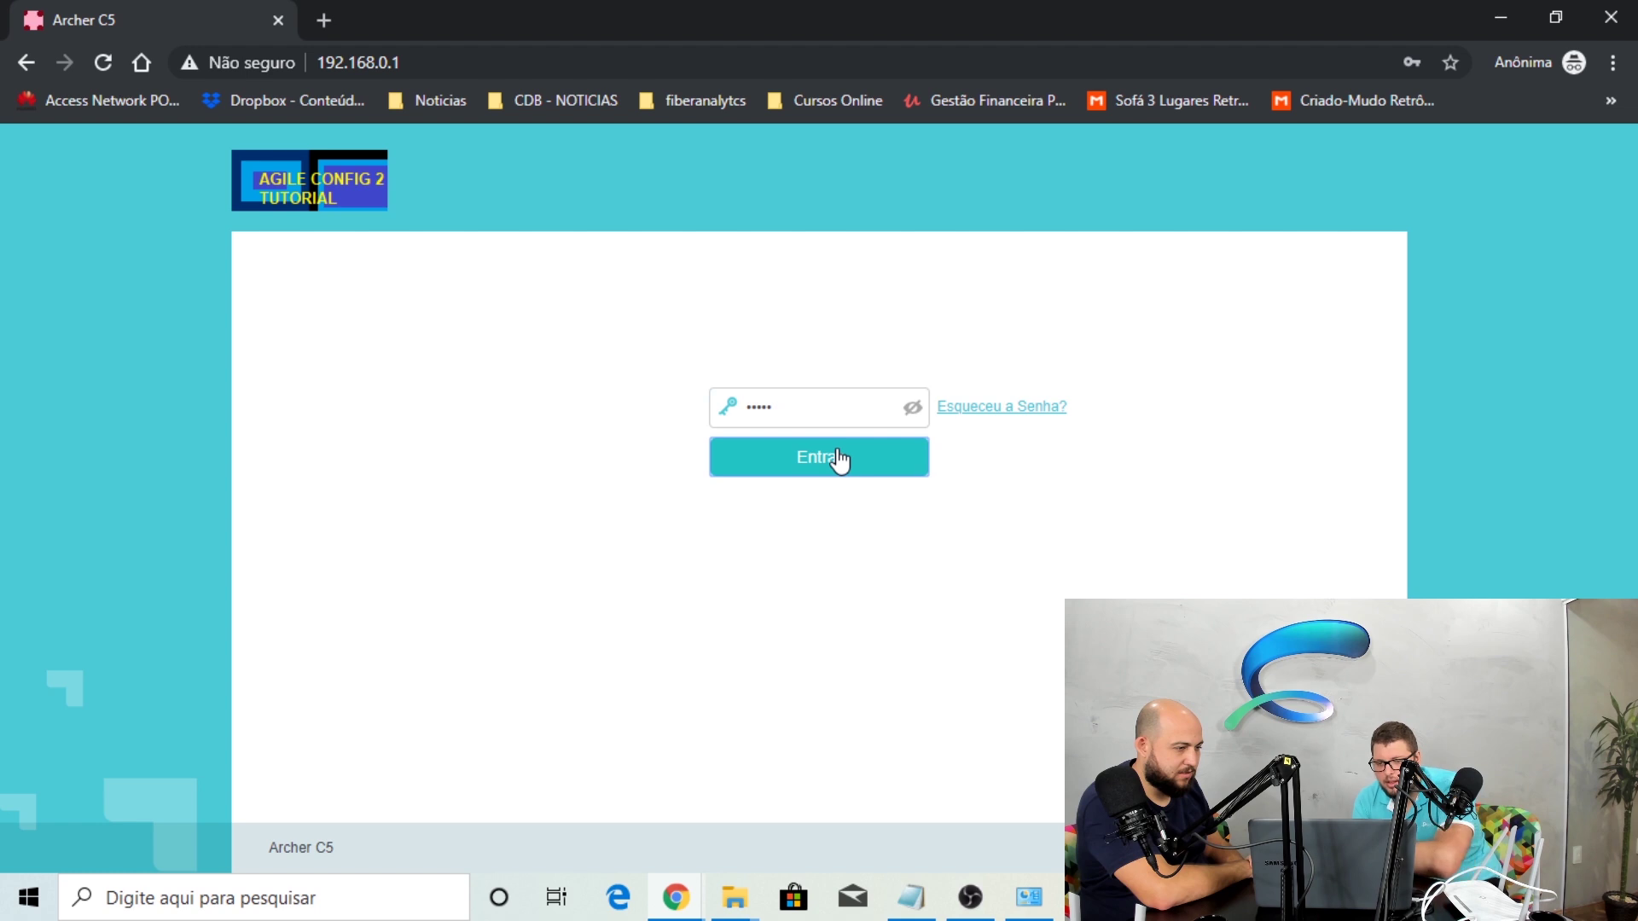
click(845, 406)
click(853, 432)
double_click(835, 452)
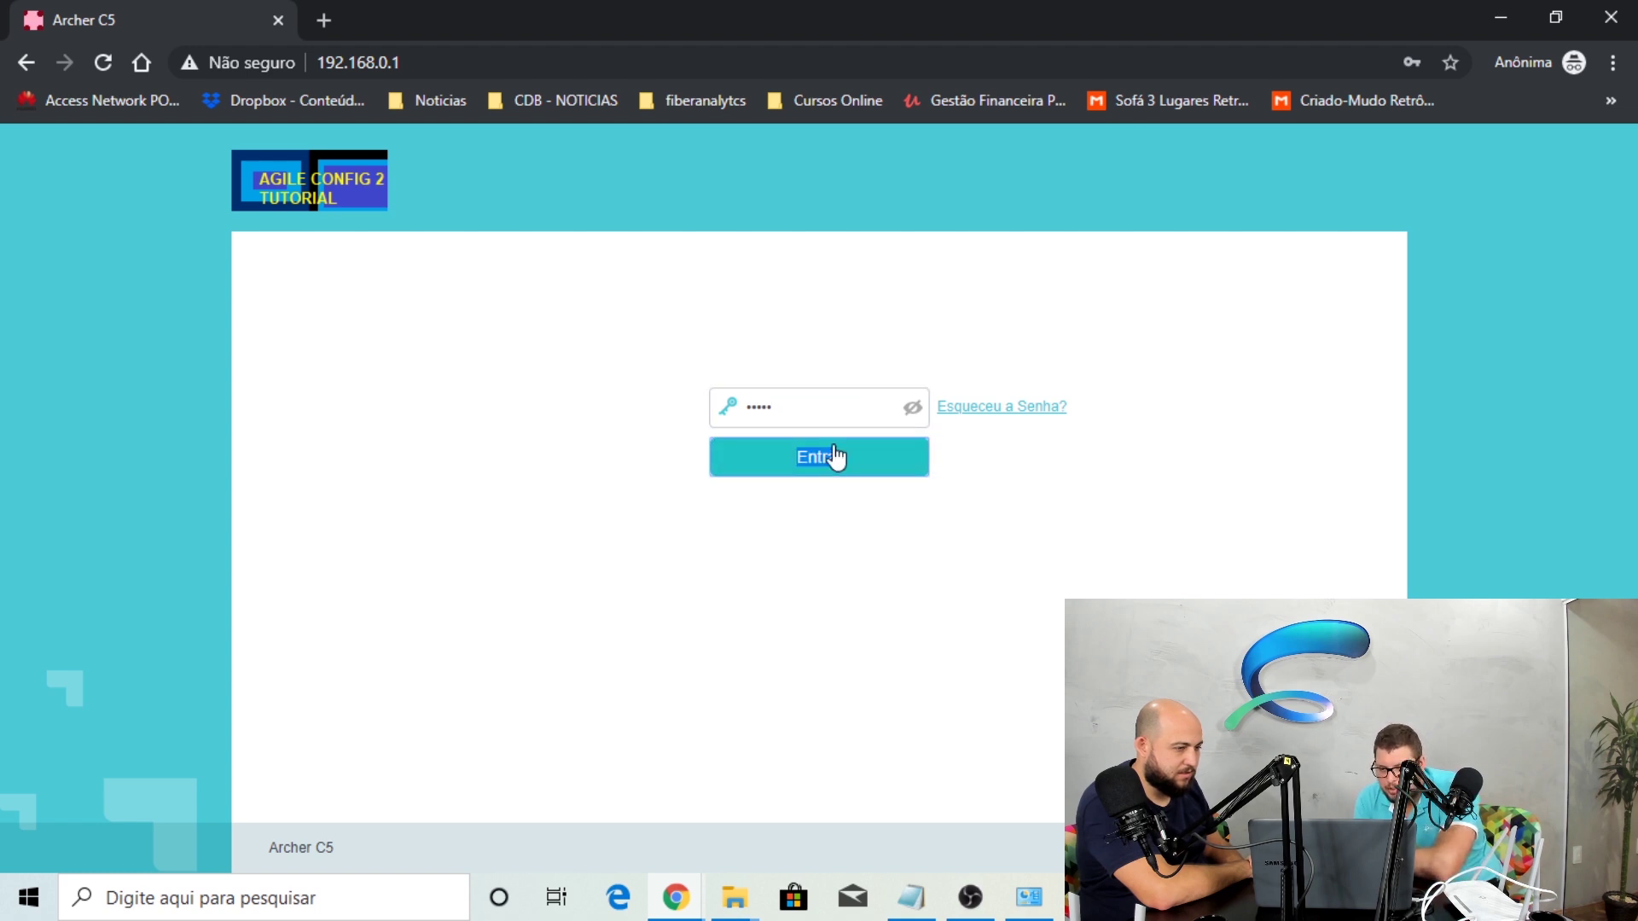
click(819, 409)
click(829, 459)
click(907, 407)
double_click(859, 432)
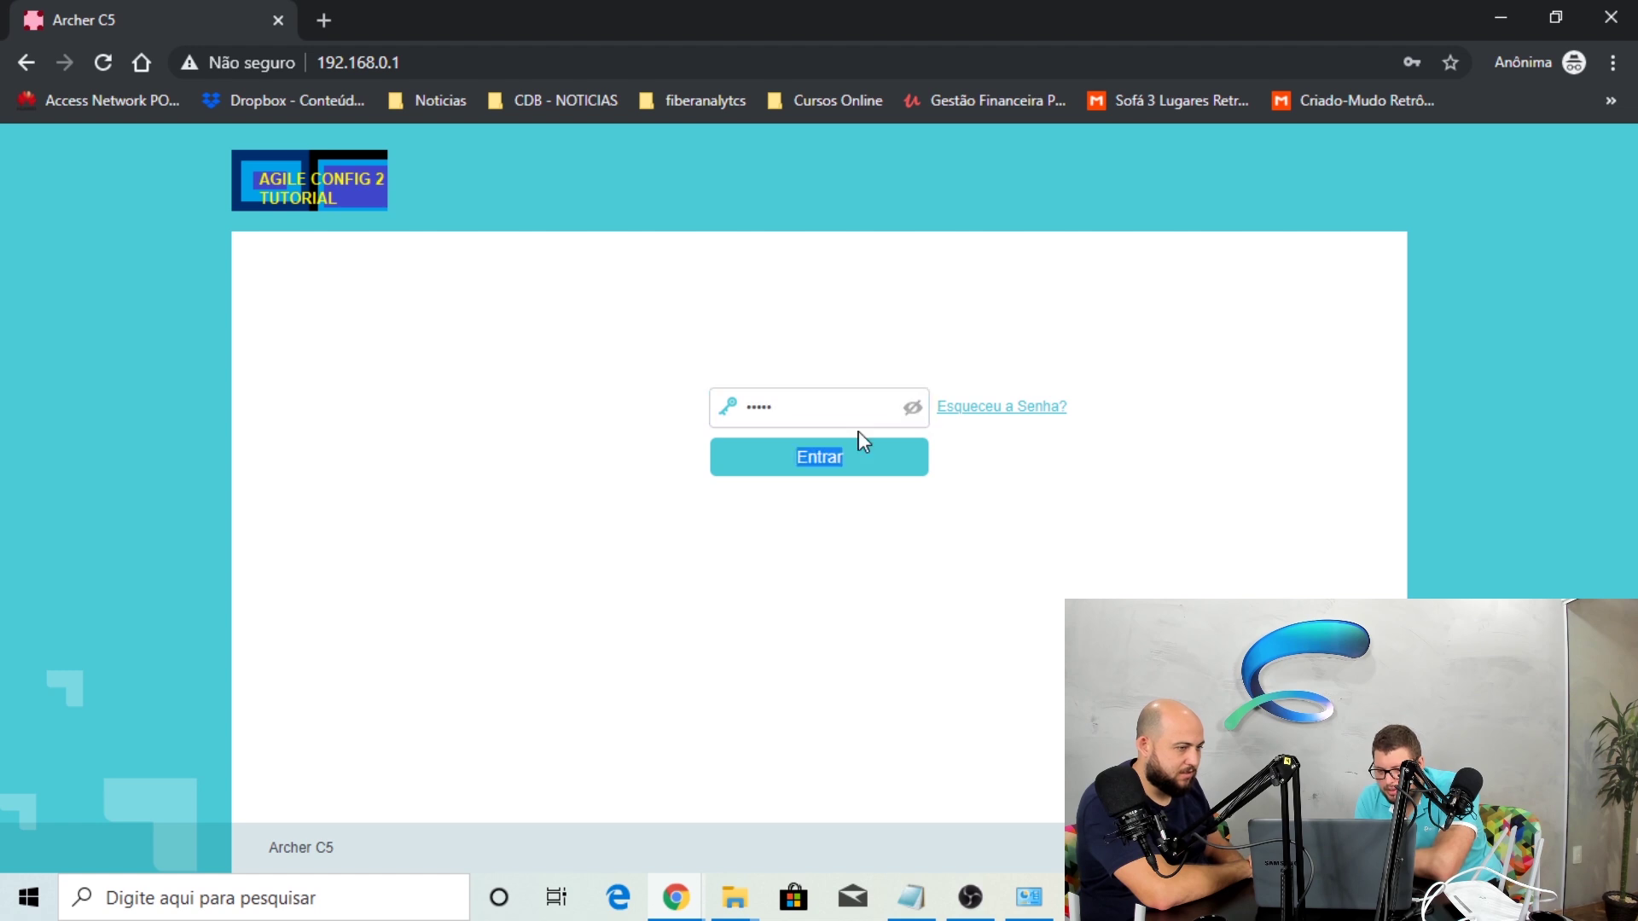
click(858, 458)
click(858, 457)
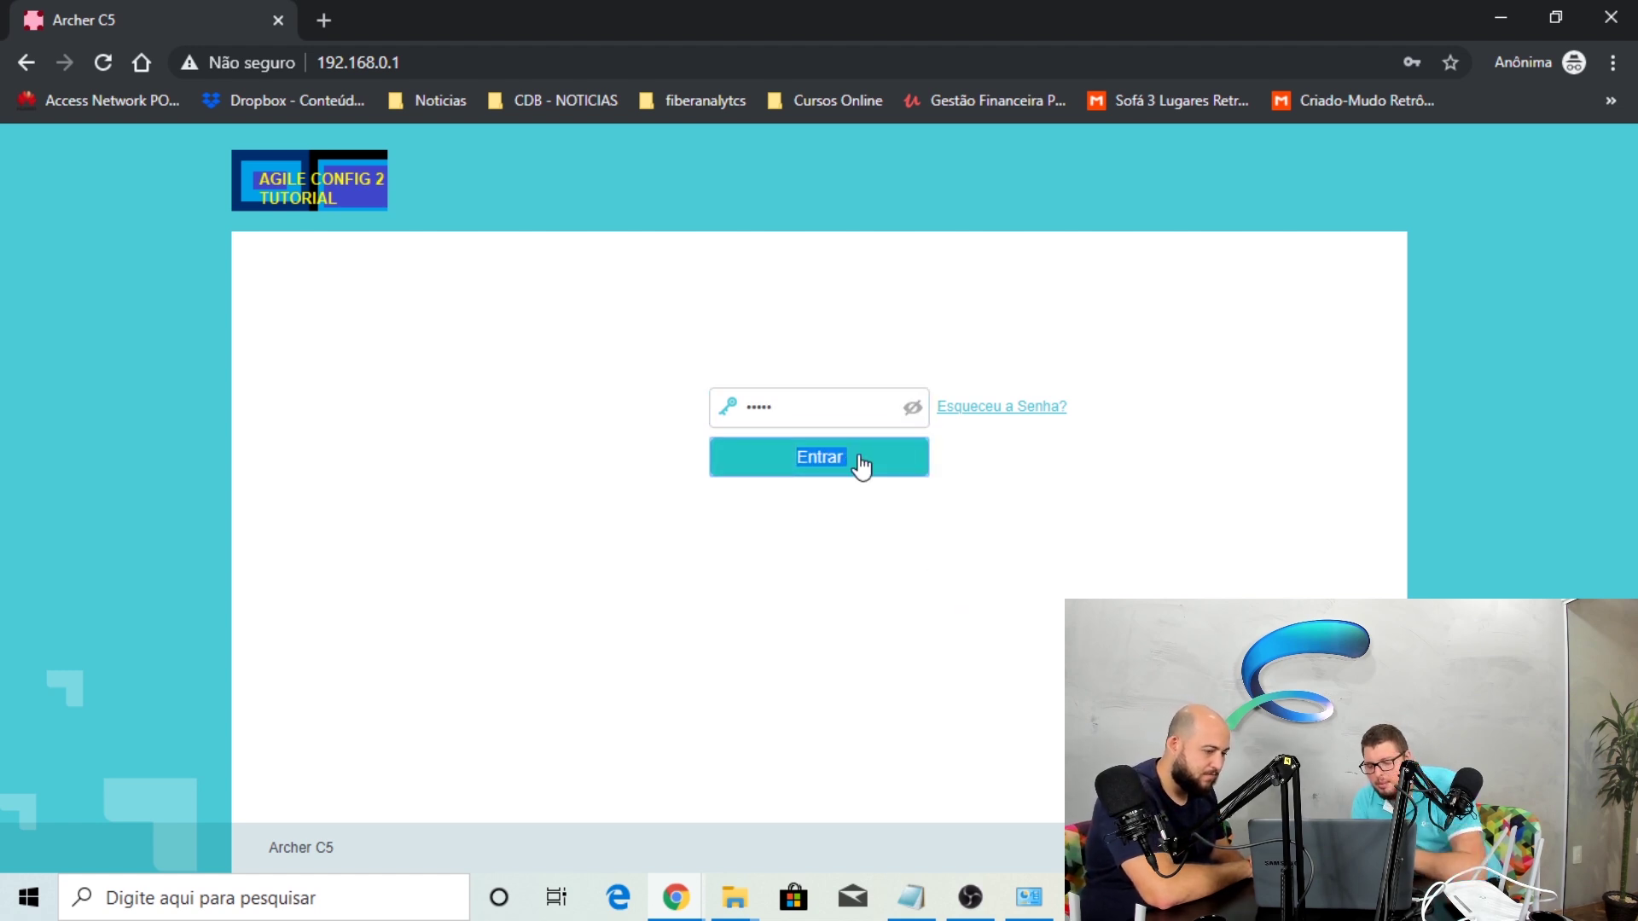
Open the Run prompt and start typing iexplore
key(super+r)
text(iex´p)
key(BackSpace)
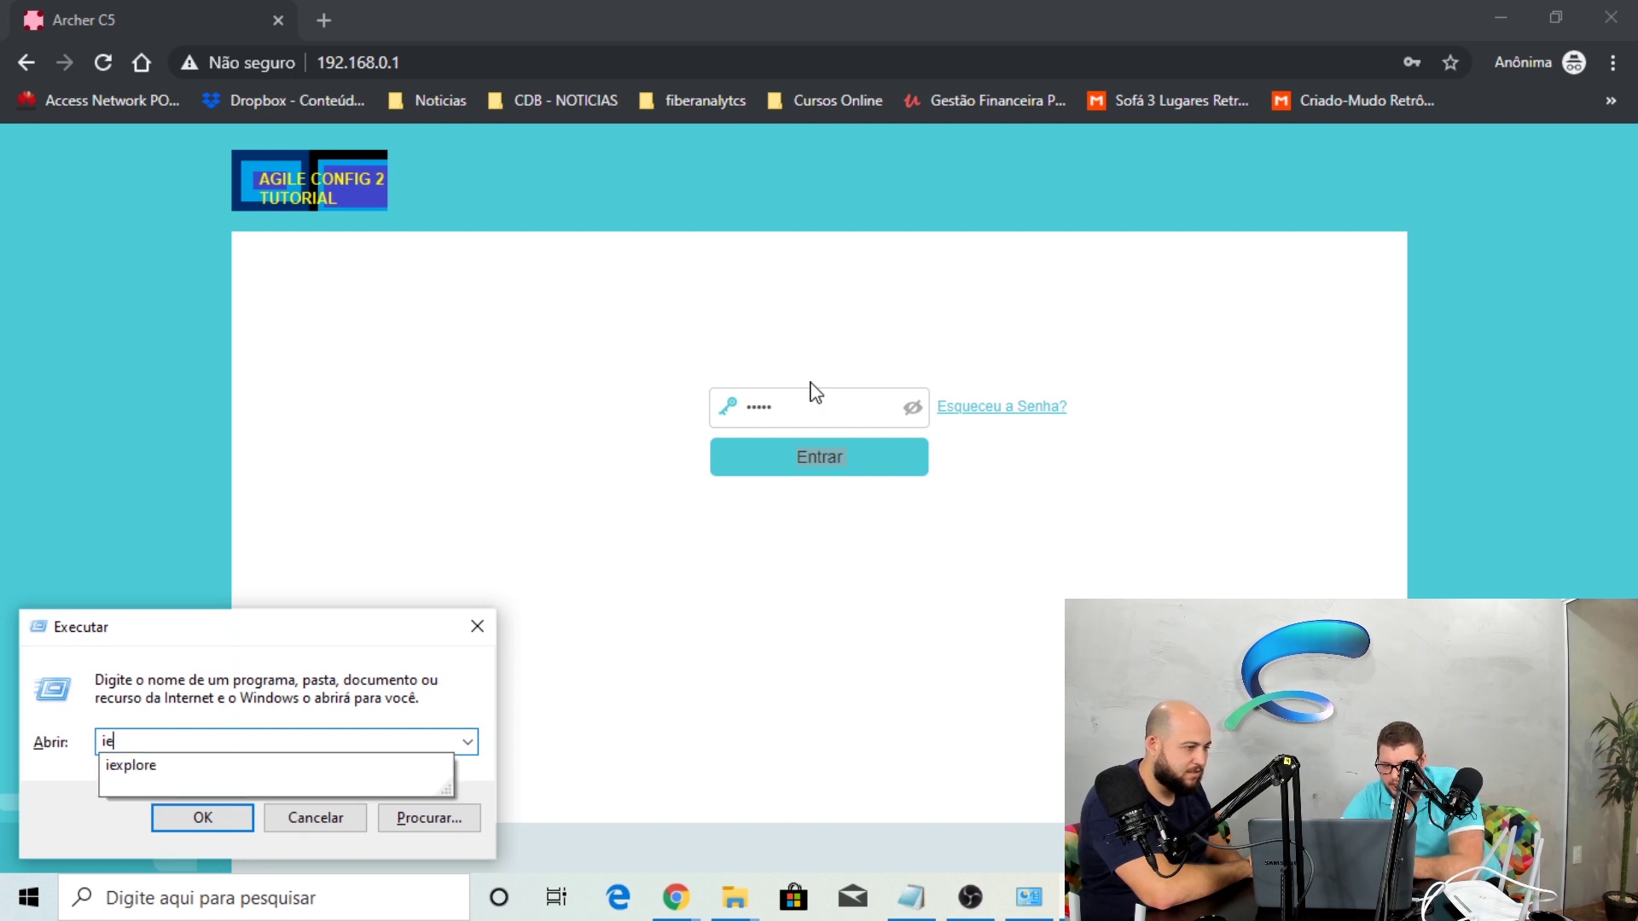
Launch Internet Explorer, open 192.168.0.1 and log in to the router
text(plore)
key(Return)
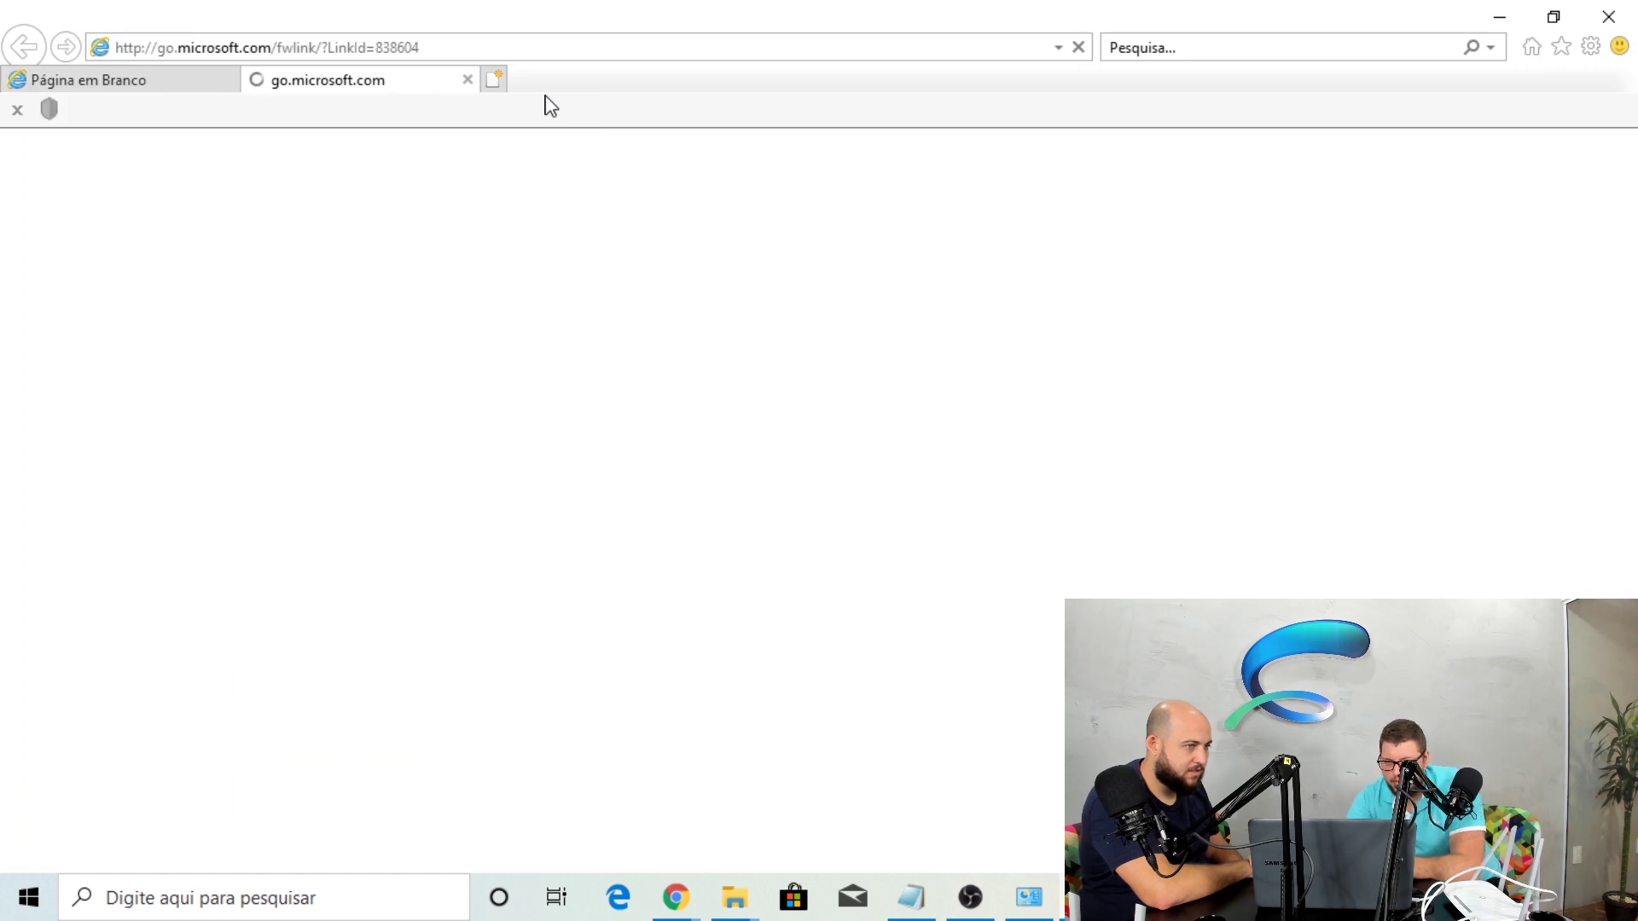
click(465, 51)
text(192.168.0.1)
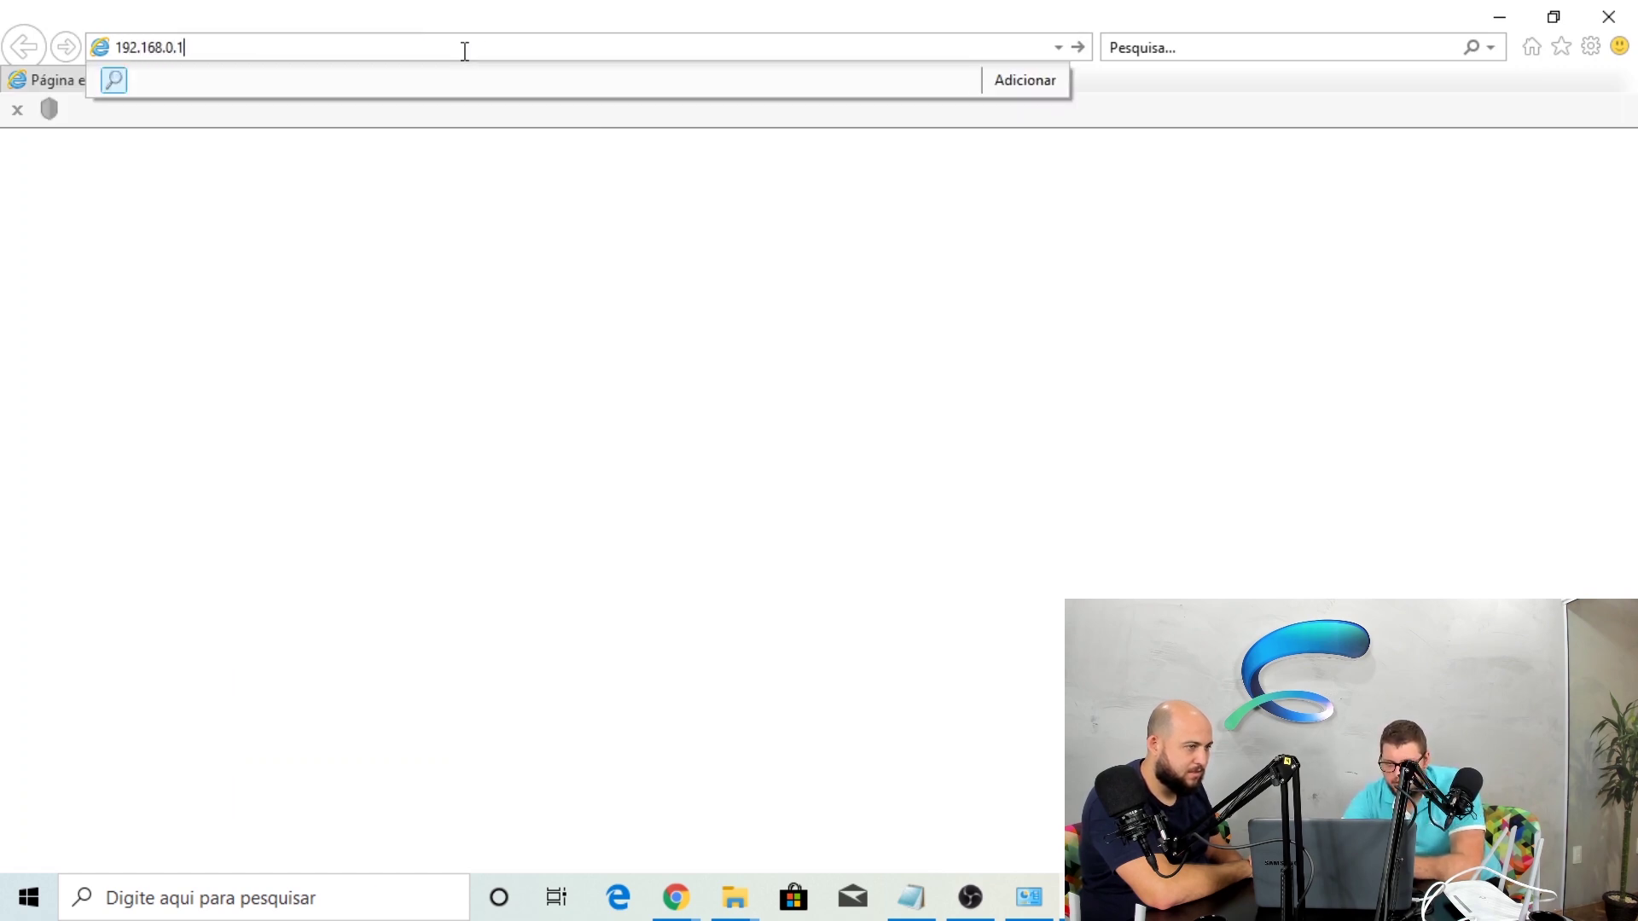
key(Return)
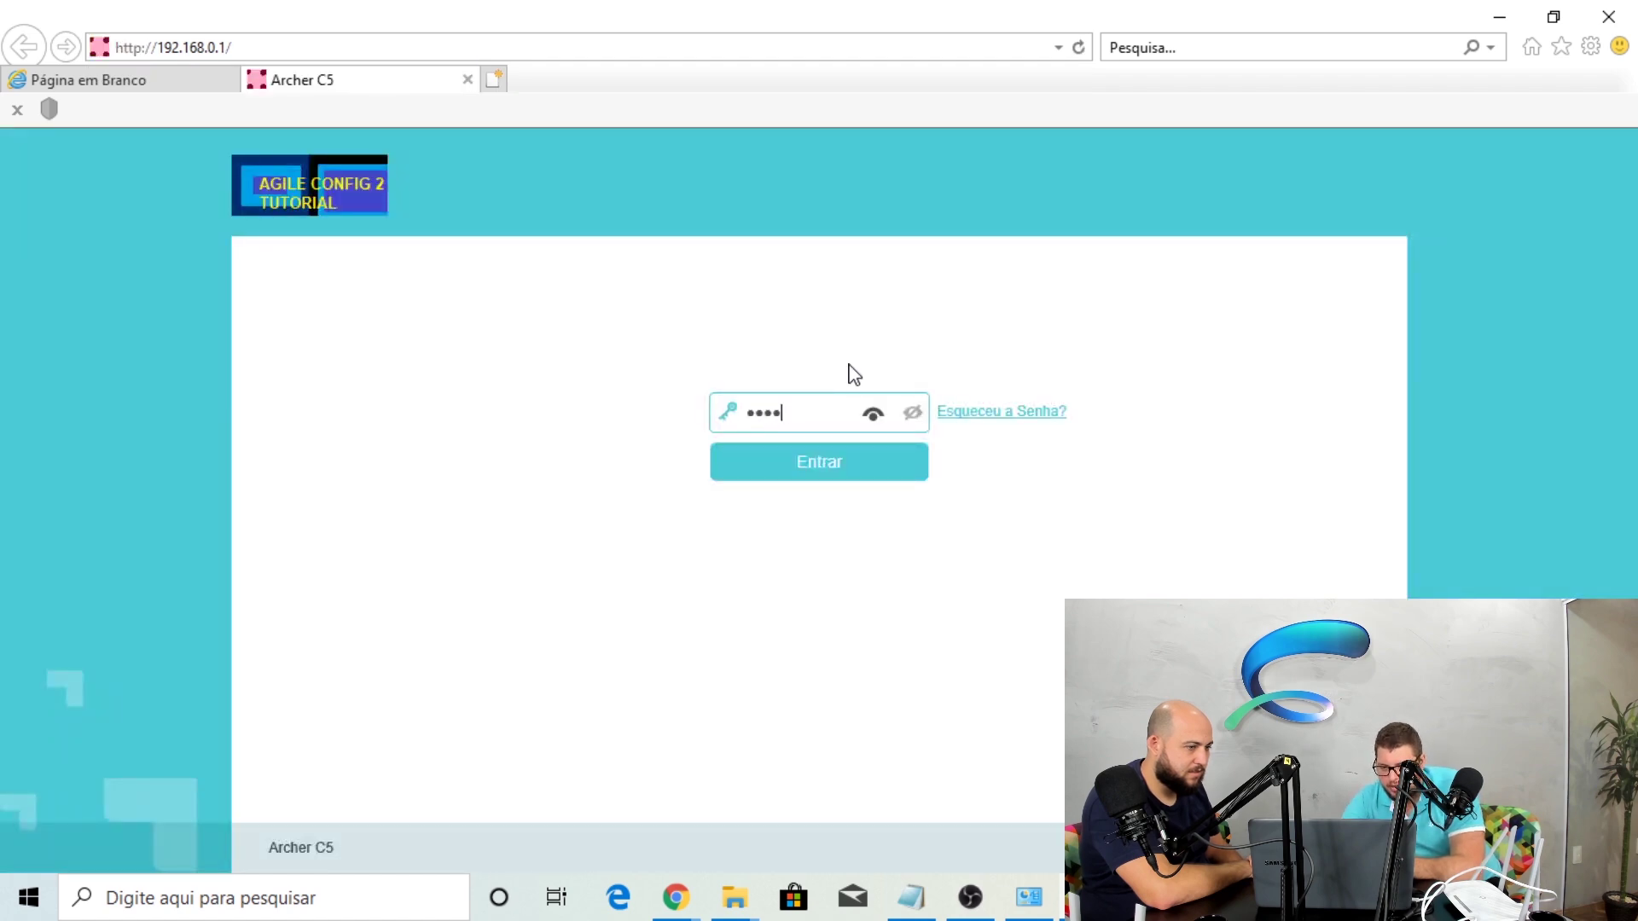
key(Return)
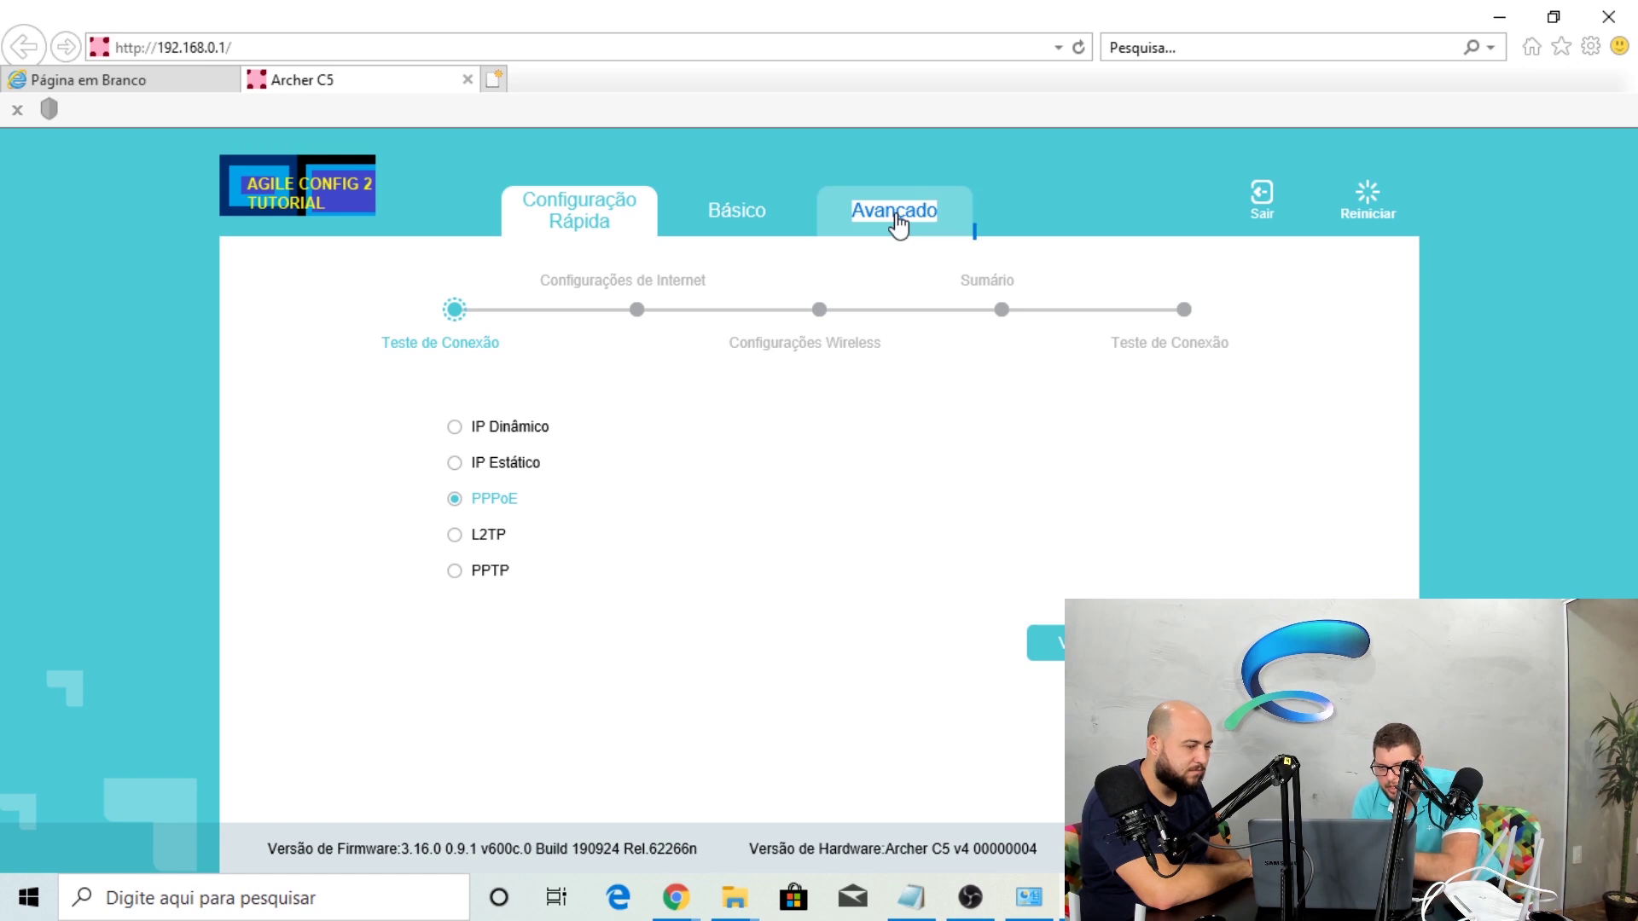
Go to Avançado > Rede > Internet, open the PPPoE connection's settings, then close the browser
click(898, 224)
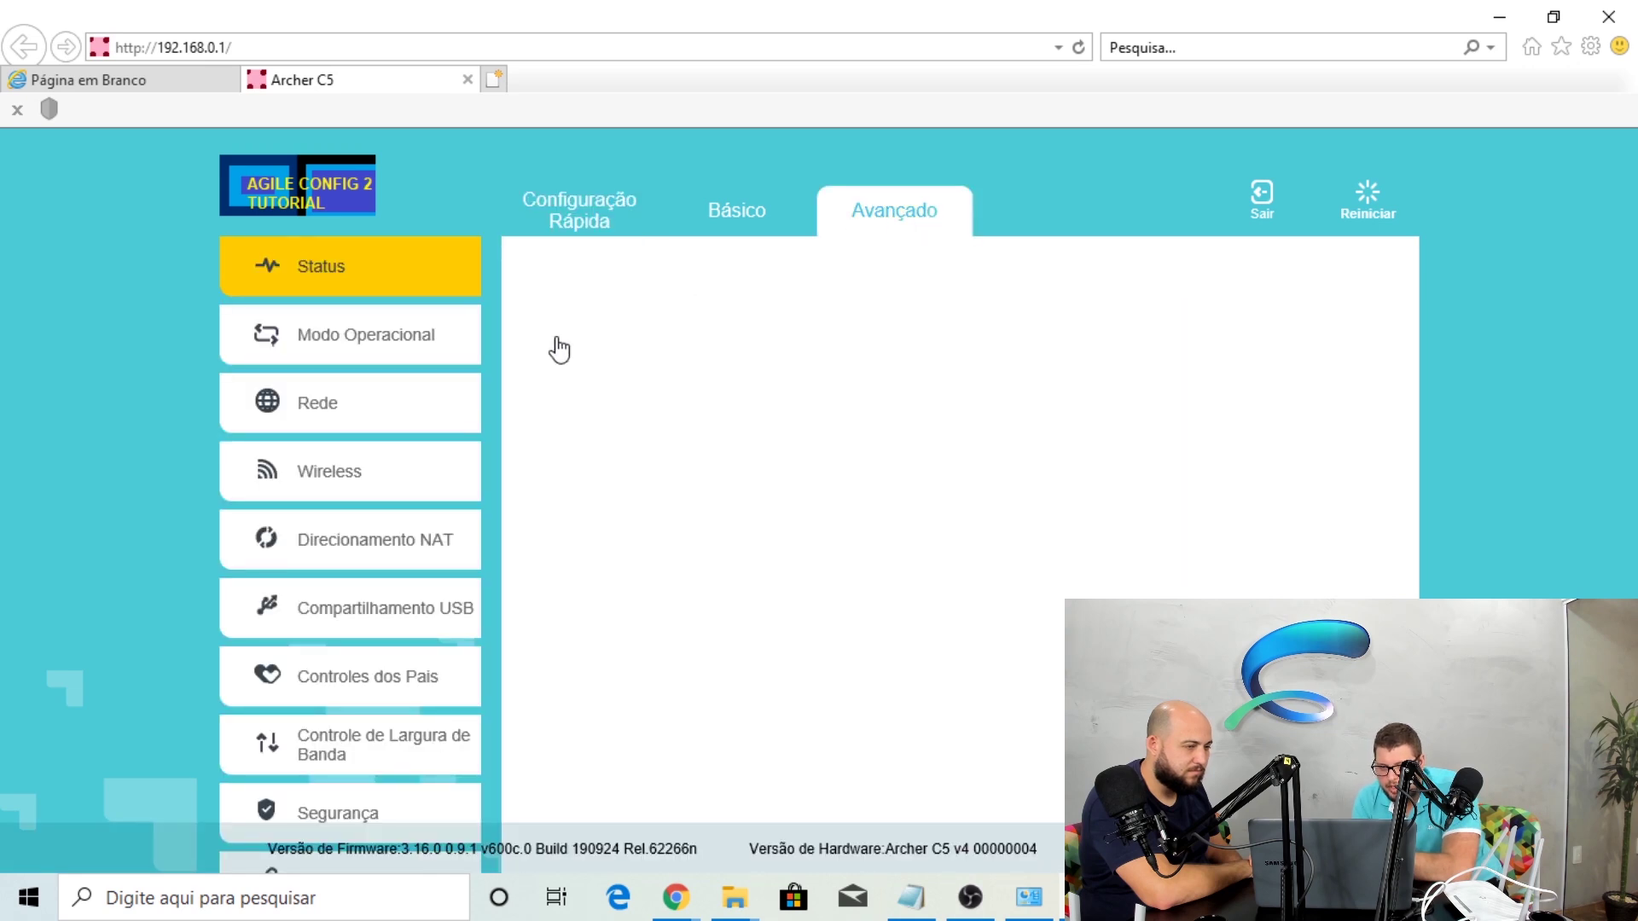
click(355, 408)
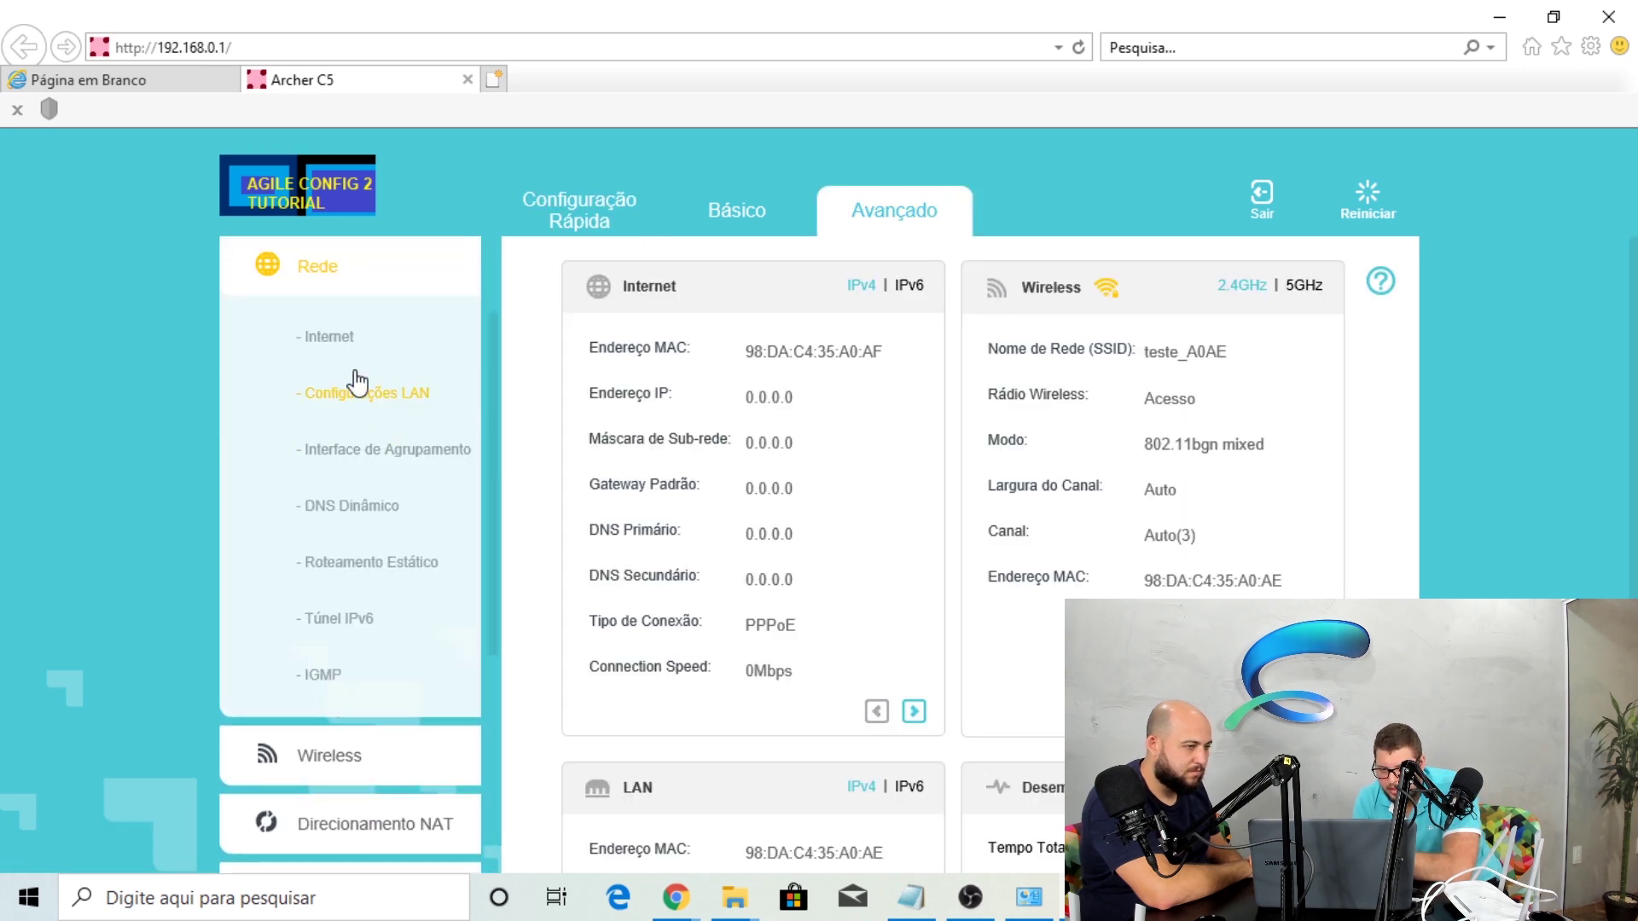
click(332, 337)
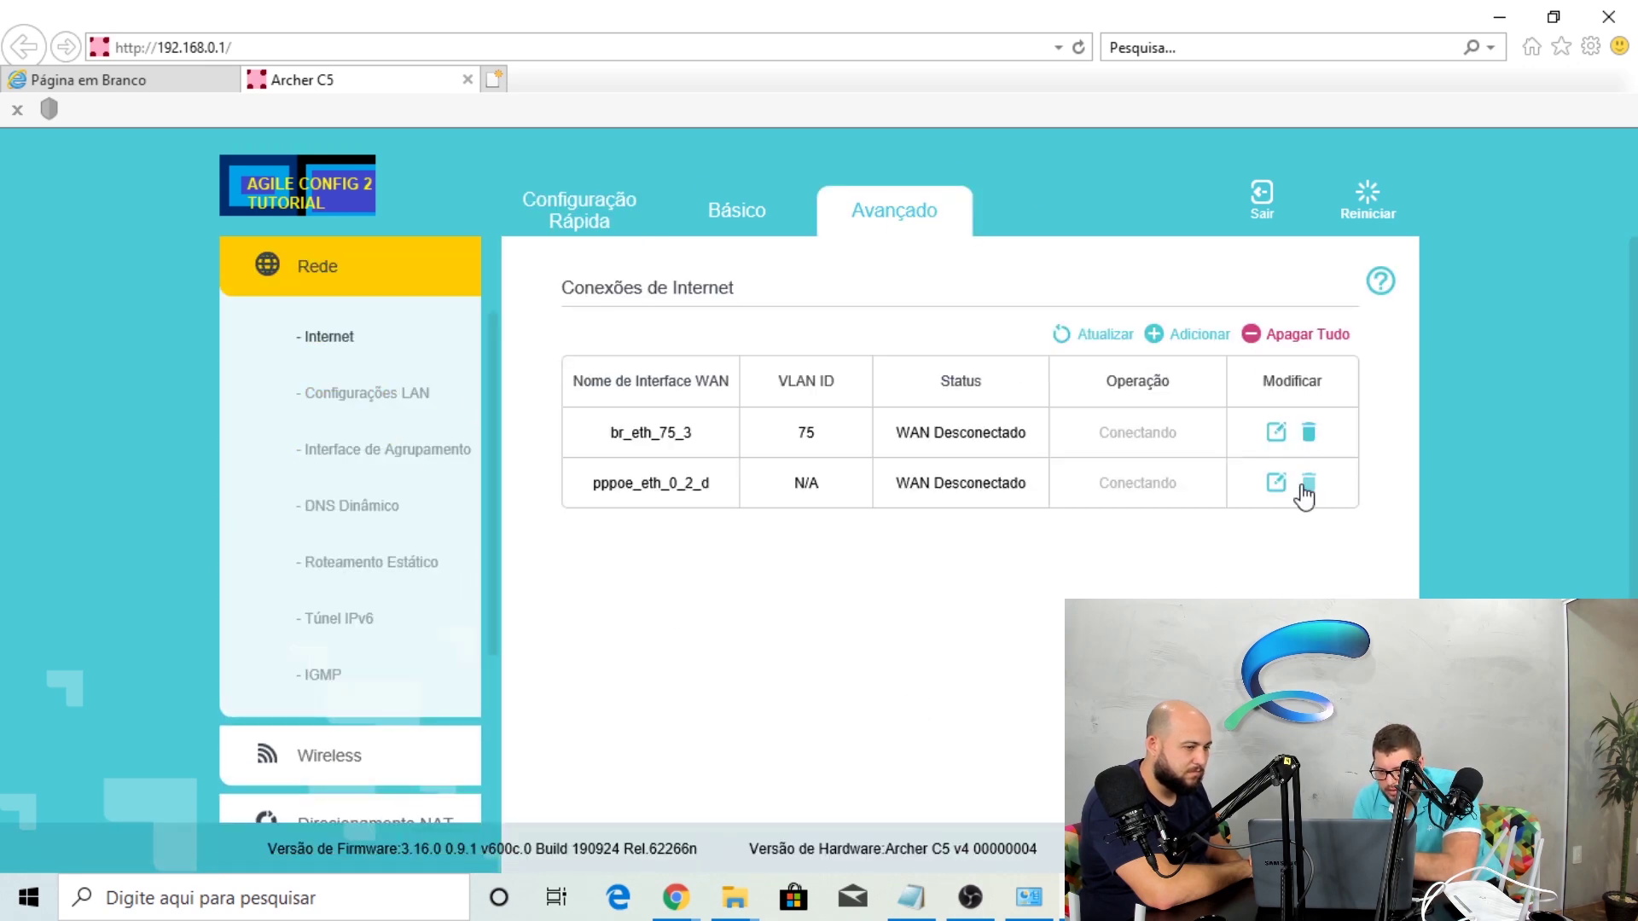
click(1276, 483)
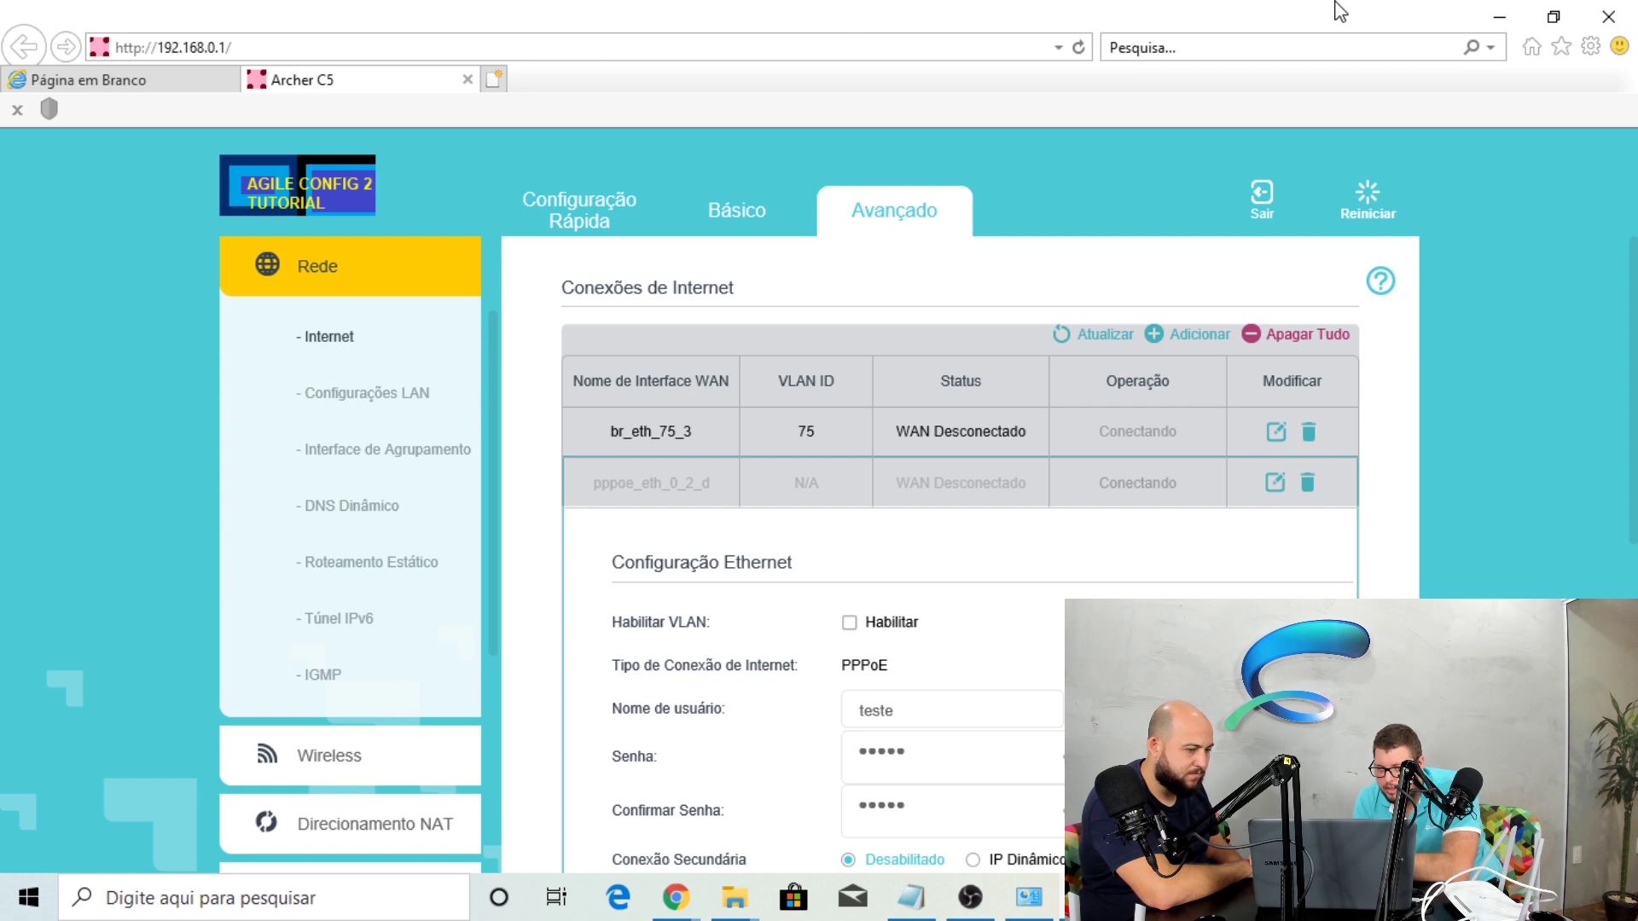
click(1609, 17)
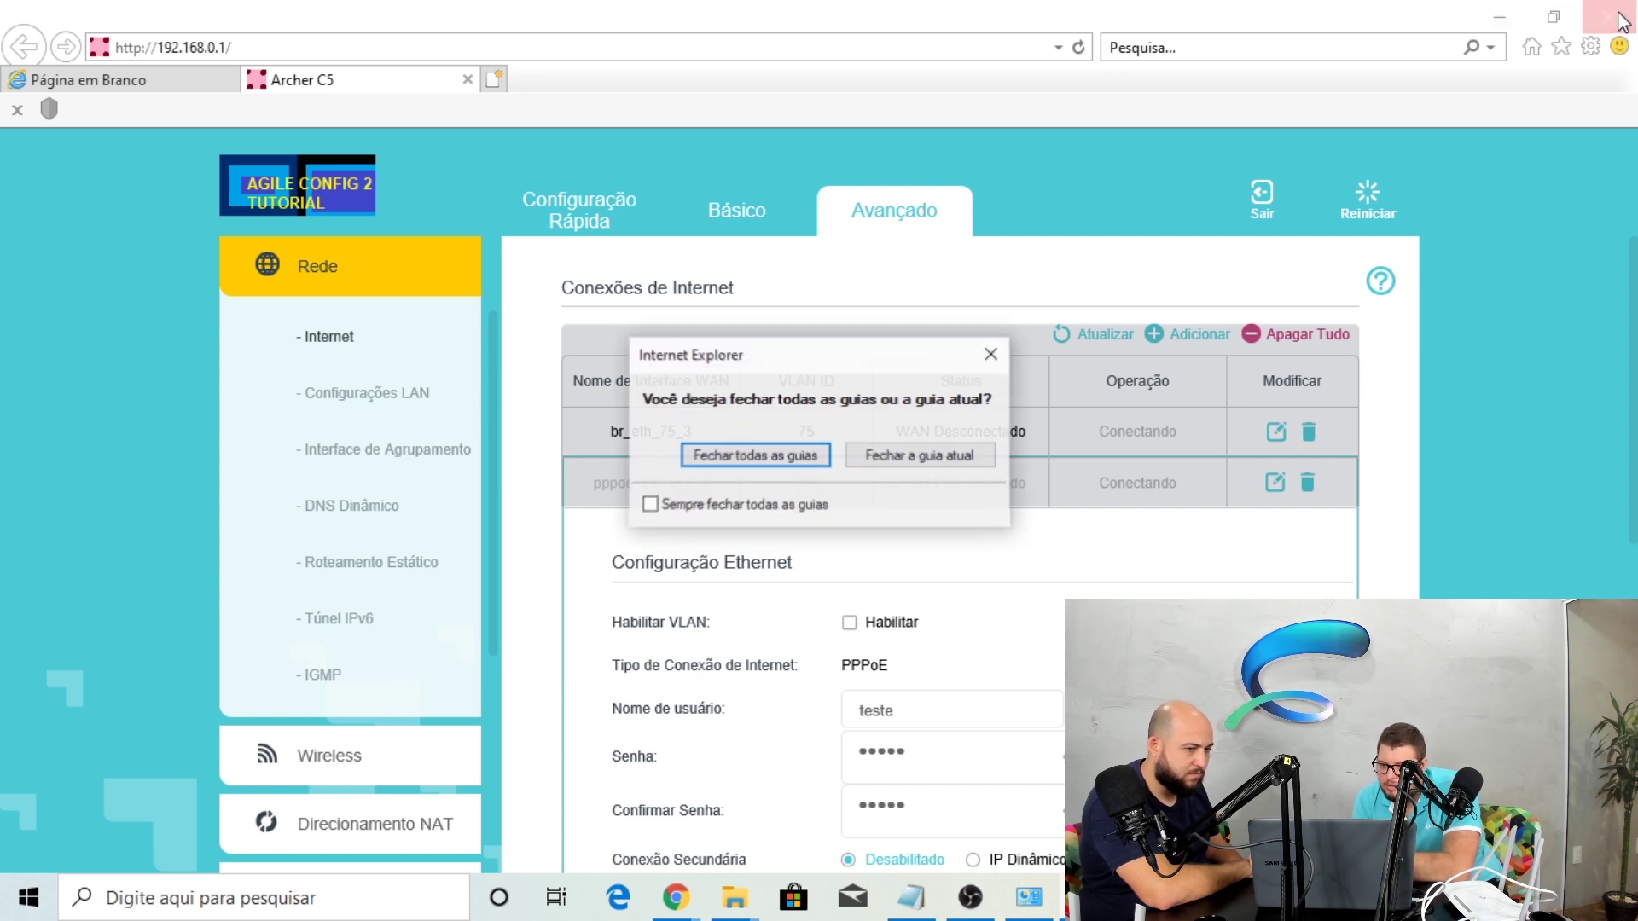
Close all Internet Explorer tabs and the incognito router window, then bring OBS Studio forward
click(715, 453)
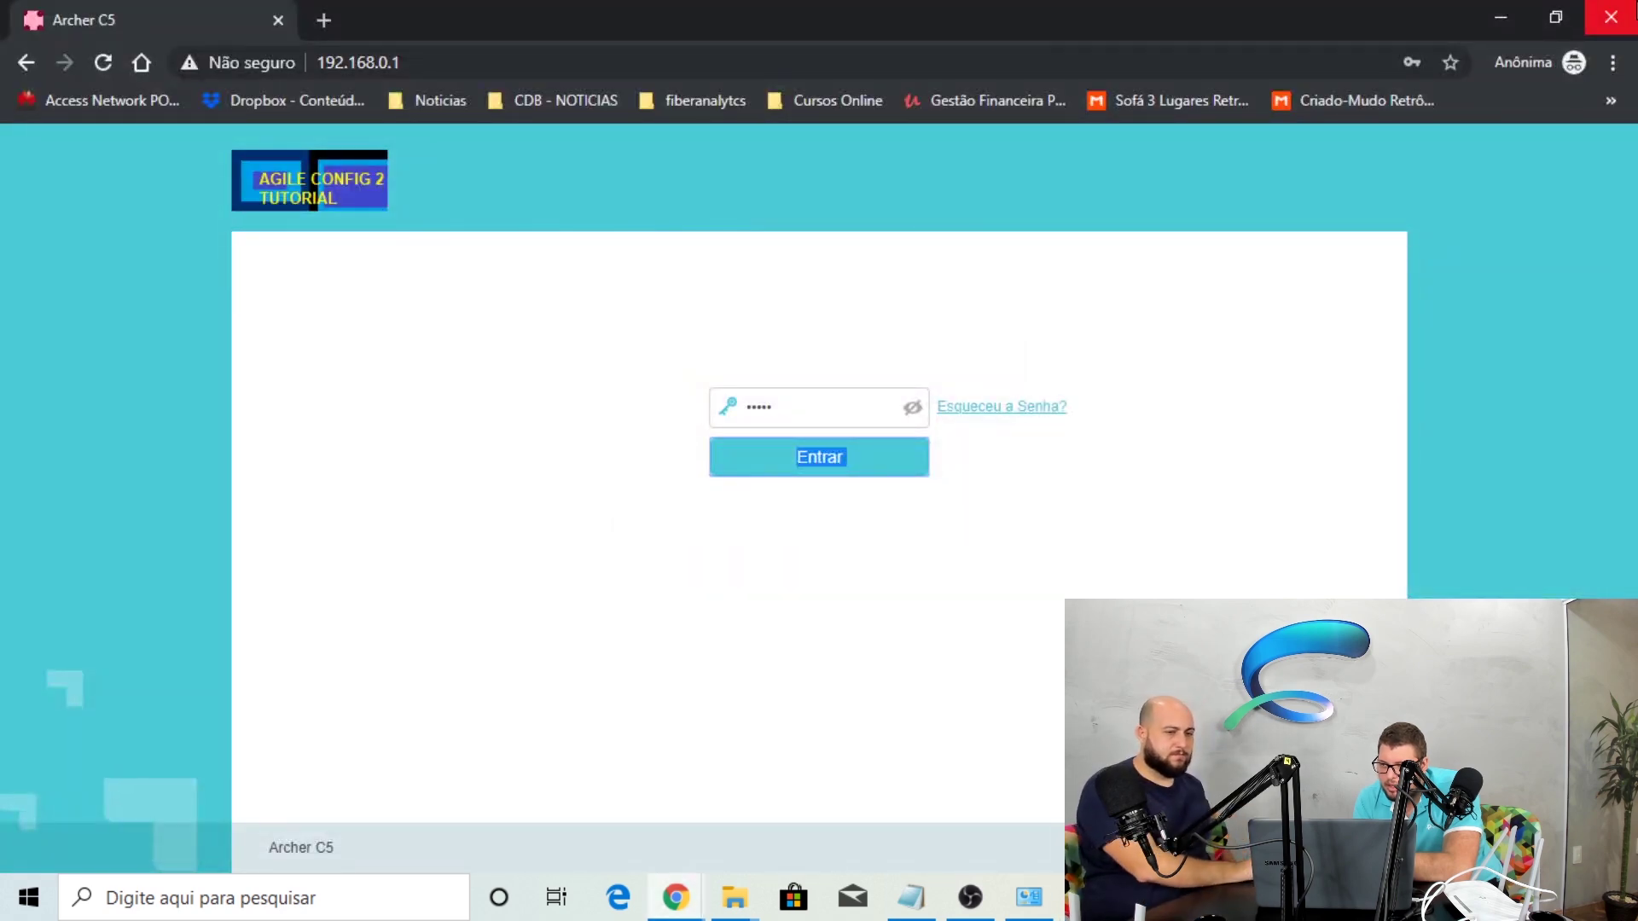
click(1607, 17)
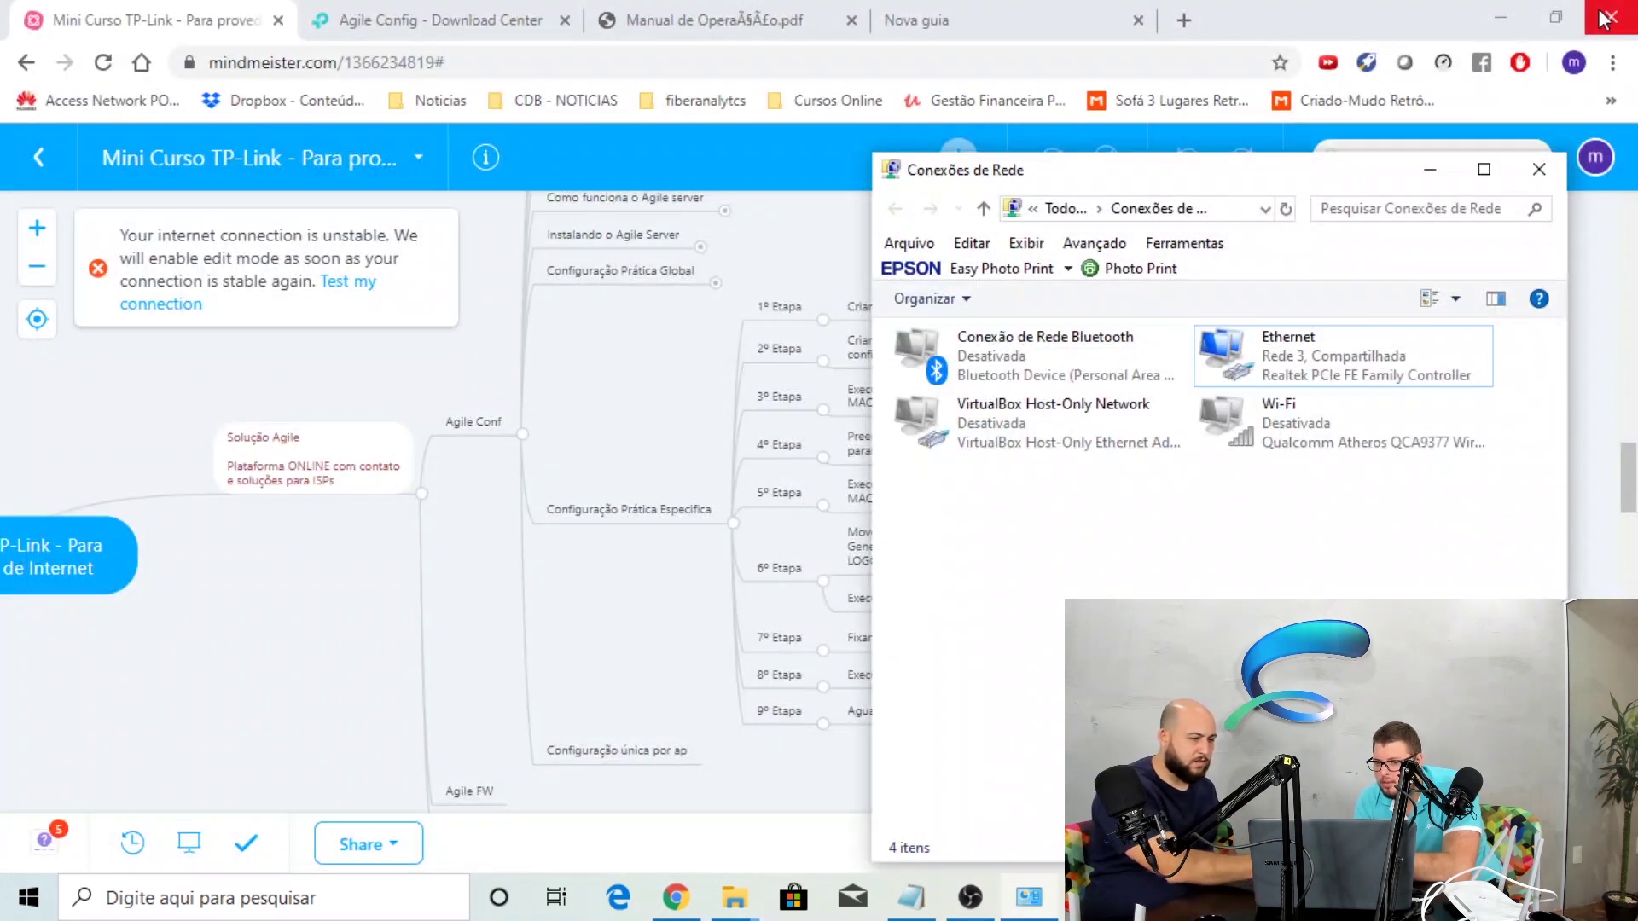
click(975, 904)
click(299, 604)
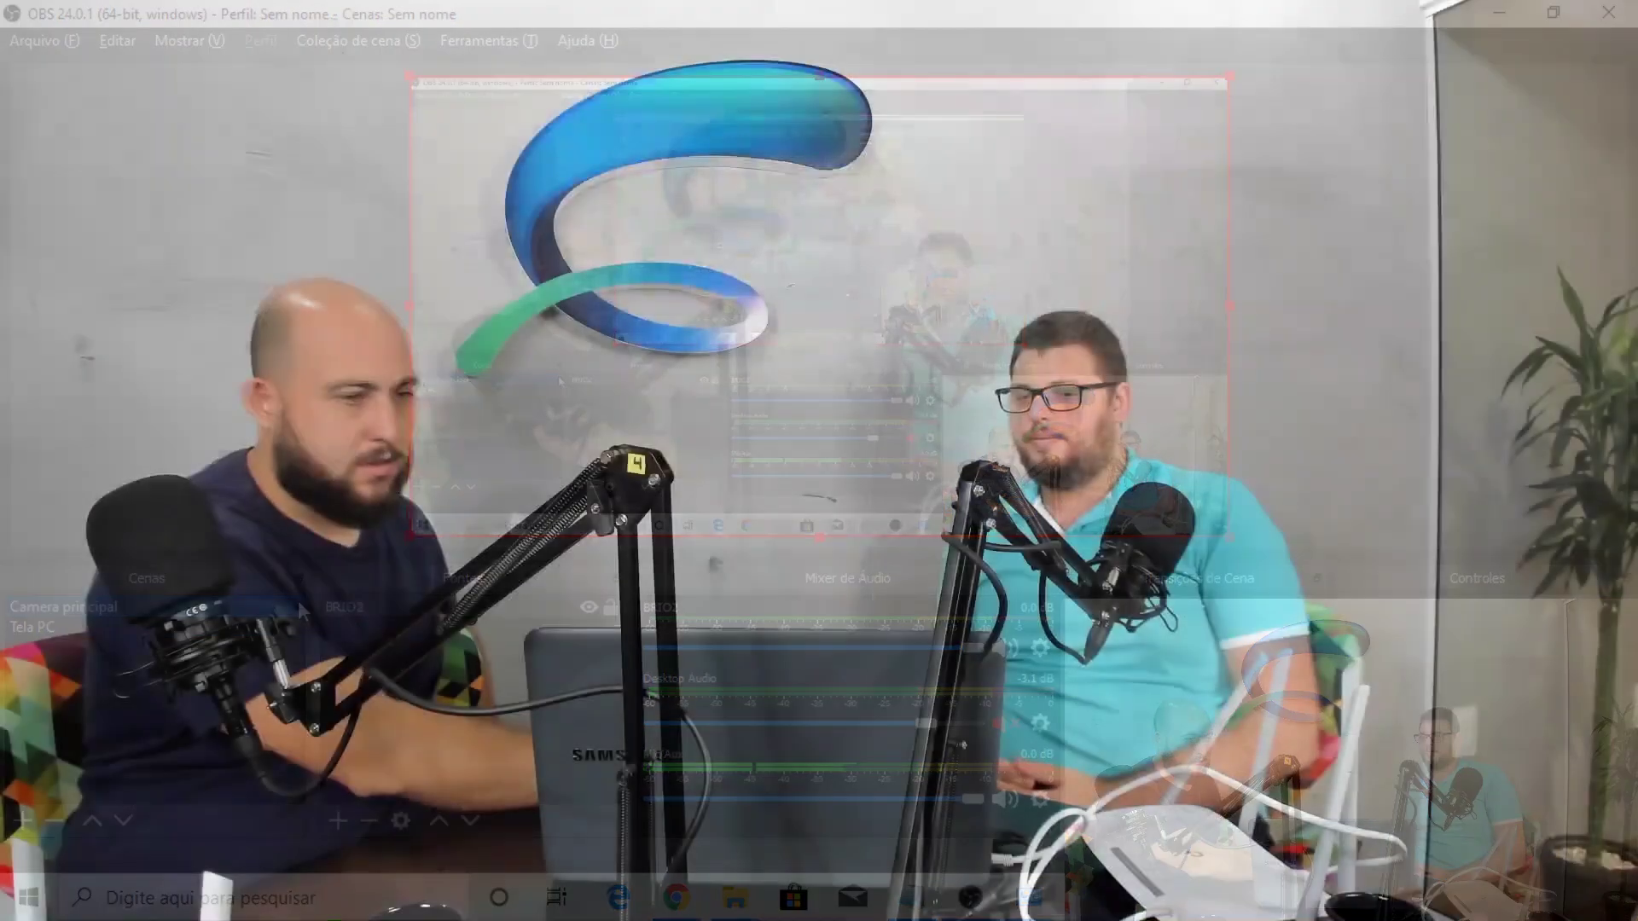